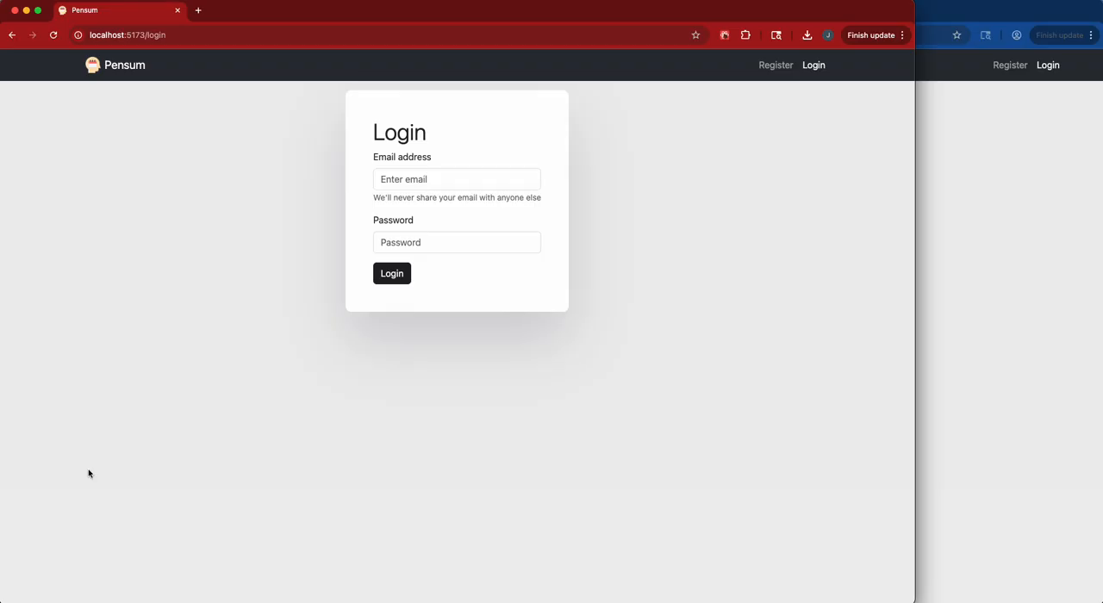
Log in to the Pensum account with the manager's email address and password.
left_click(492, 251)
left_click(437, 183)
type("m")
key("BackSpace")
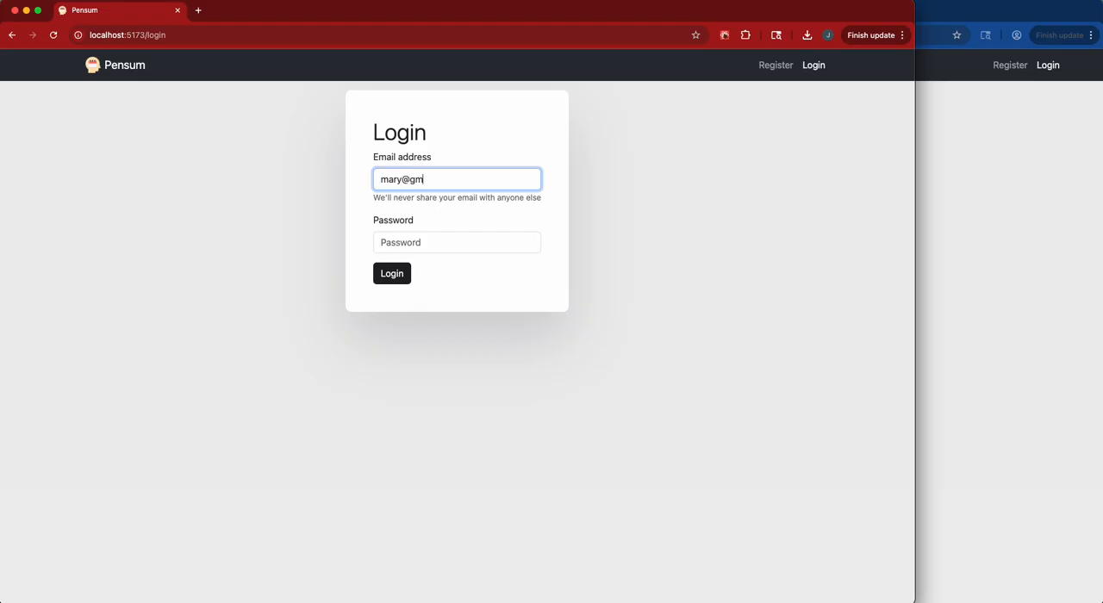
key("Tab")
key("super+v")
key("Tab")
key("Return")
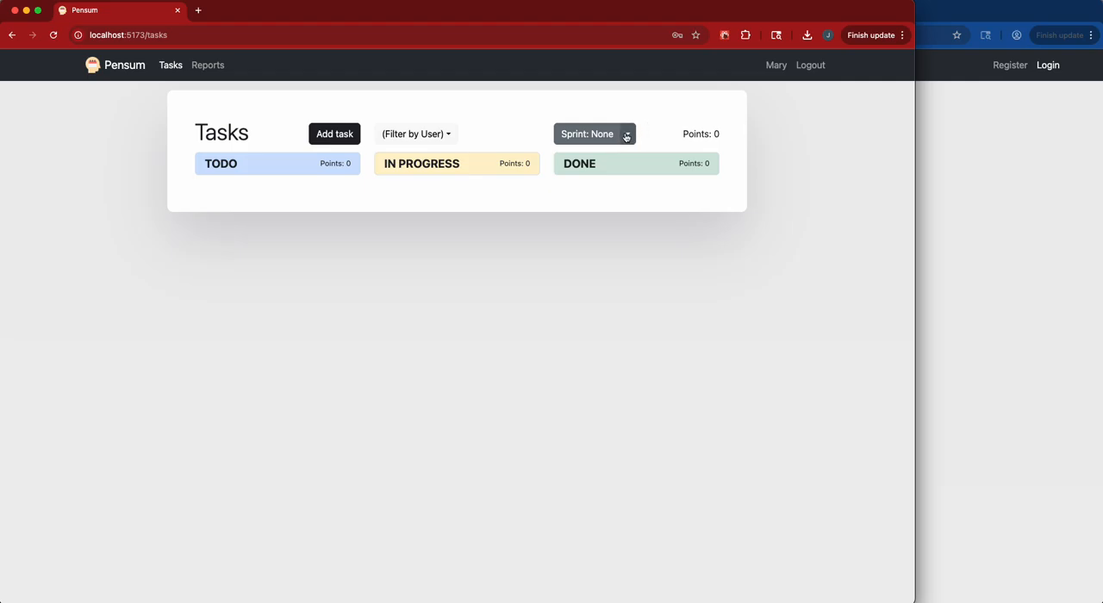
Show the tasks of sprint 2026.3-1 and view the assignee options of the "Design a Bathroom" task without changing them.
left_click(627, 137)
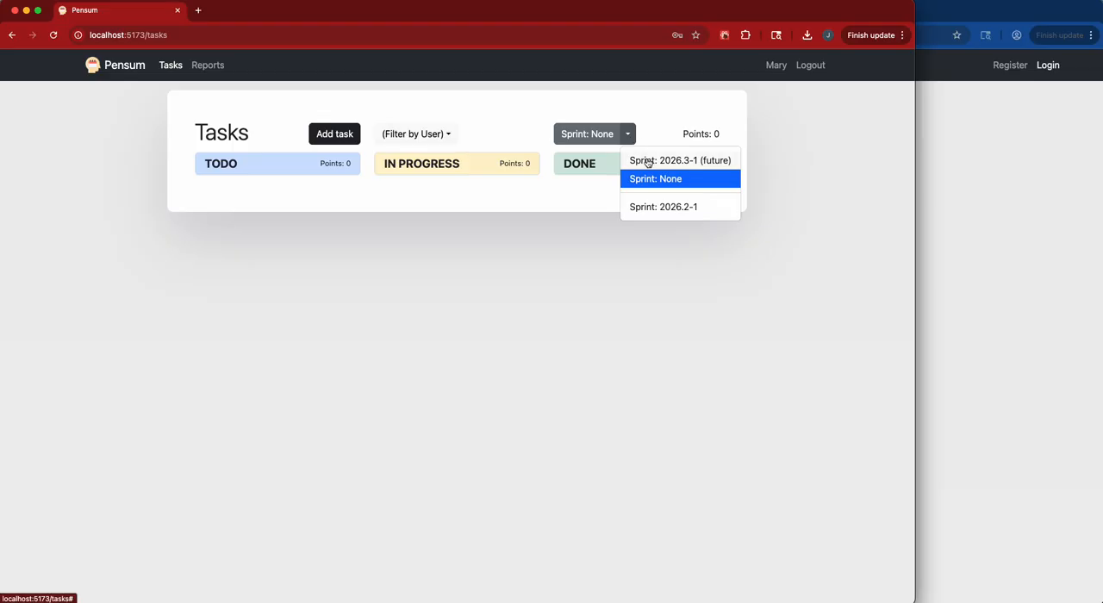
left_click(647, 161)
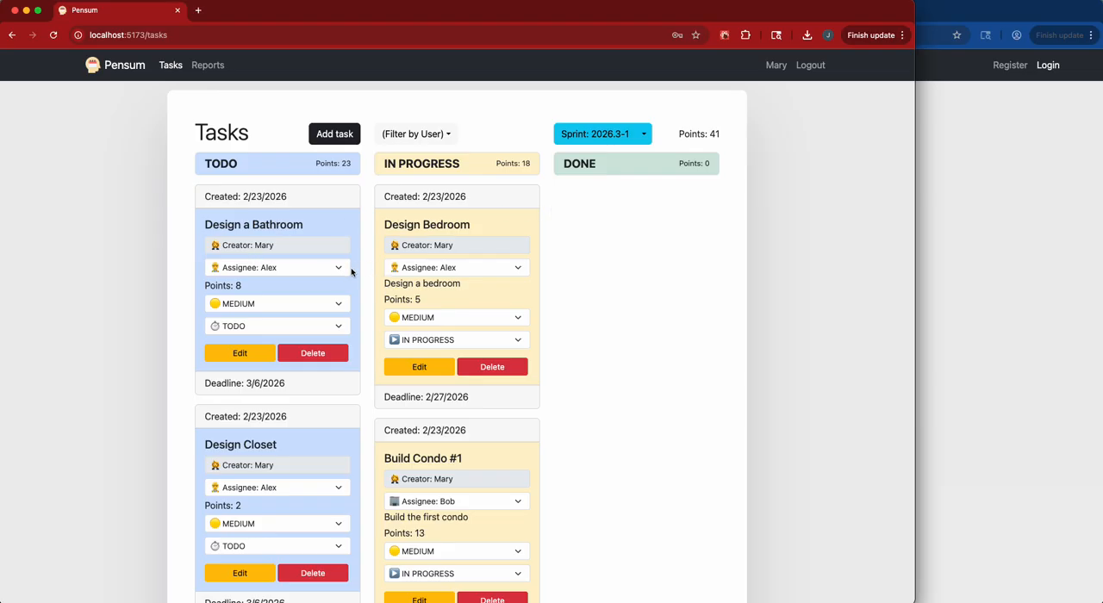
left_click(328, 269)
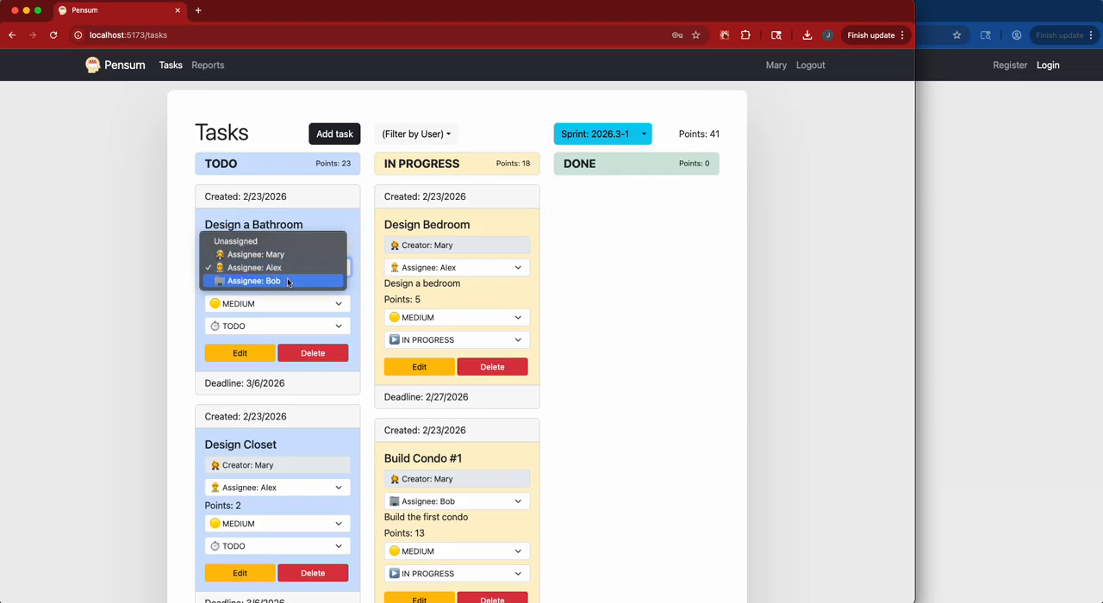
left_click(638, 279)
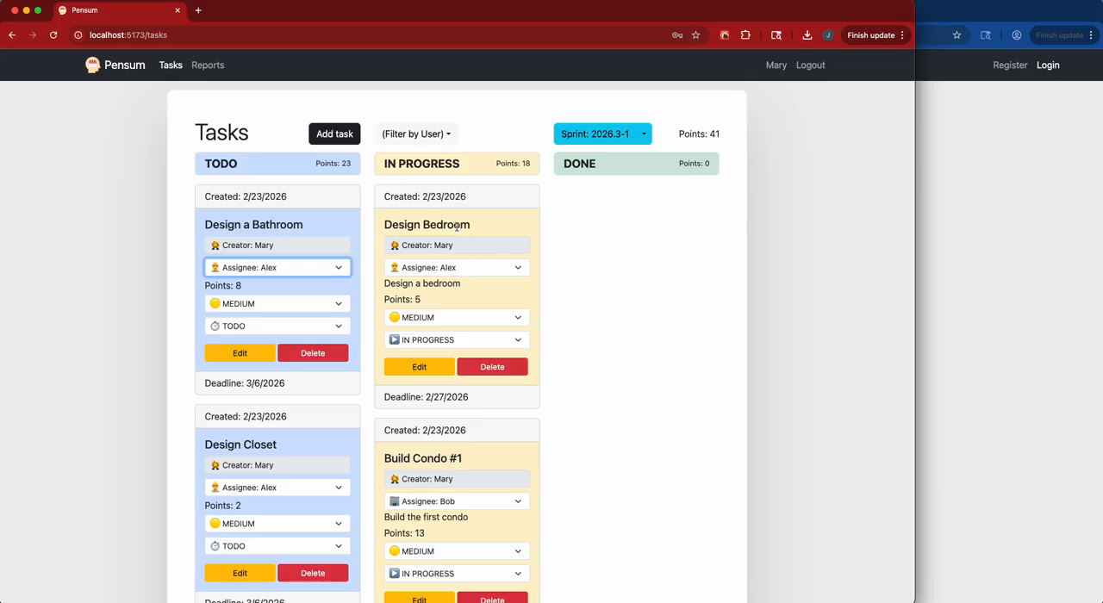
Review the to-do and in-progress task cards of sprint 2026.3-1, down to "Build Condo #2".
scroll(450, 284, "down", 3)
scroll(460, 364, "up", 2)
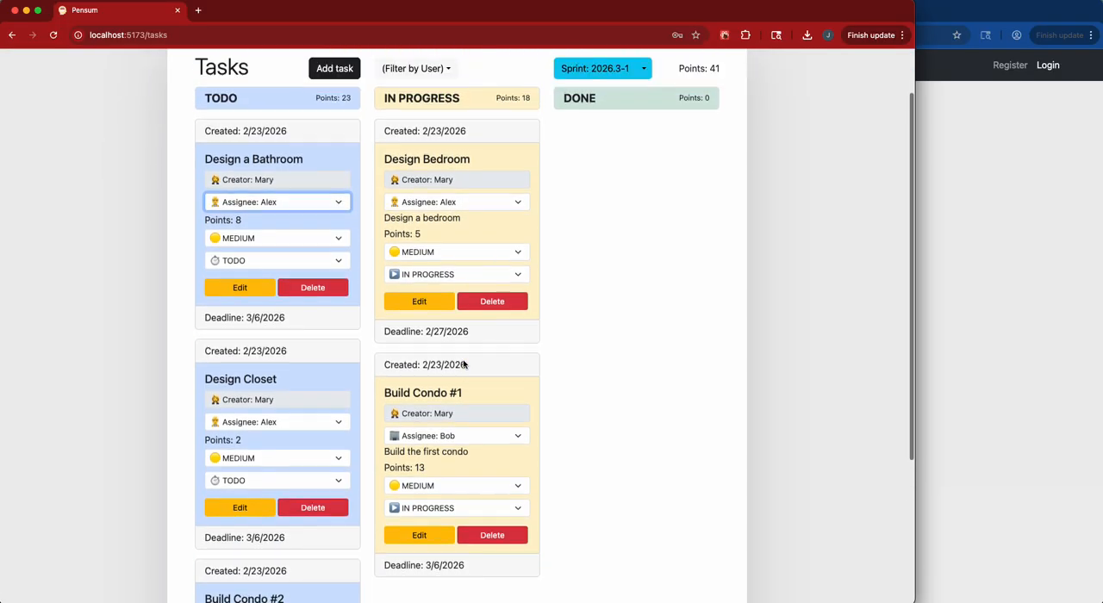
scroll(462, 364, "up", 2)
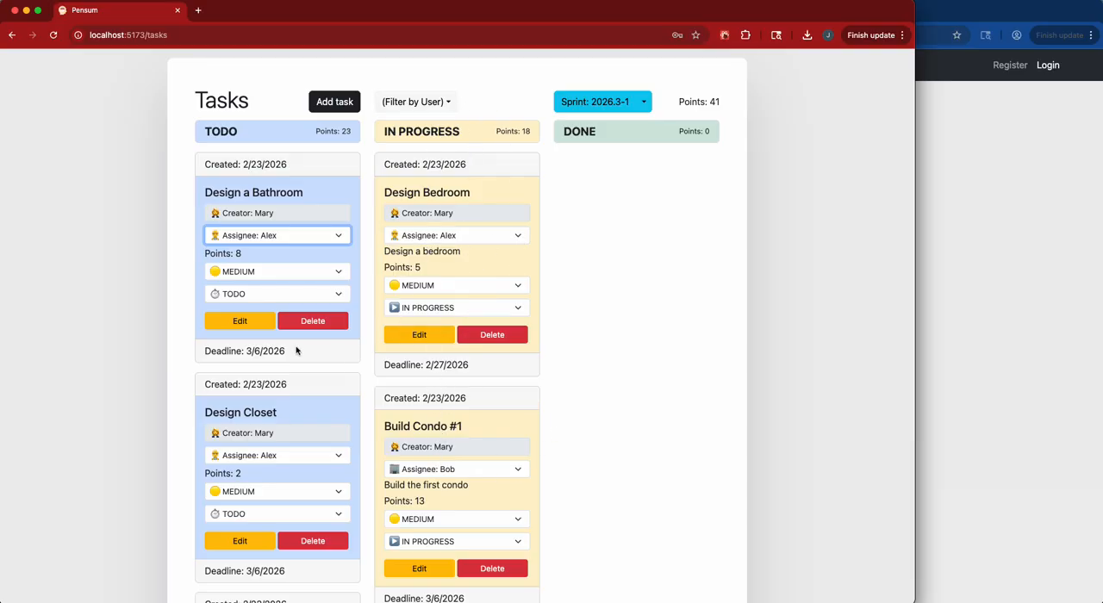
left_click(332, 365)
scroll(280, 377, "down", 3)
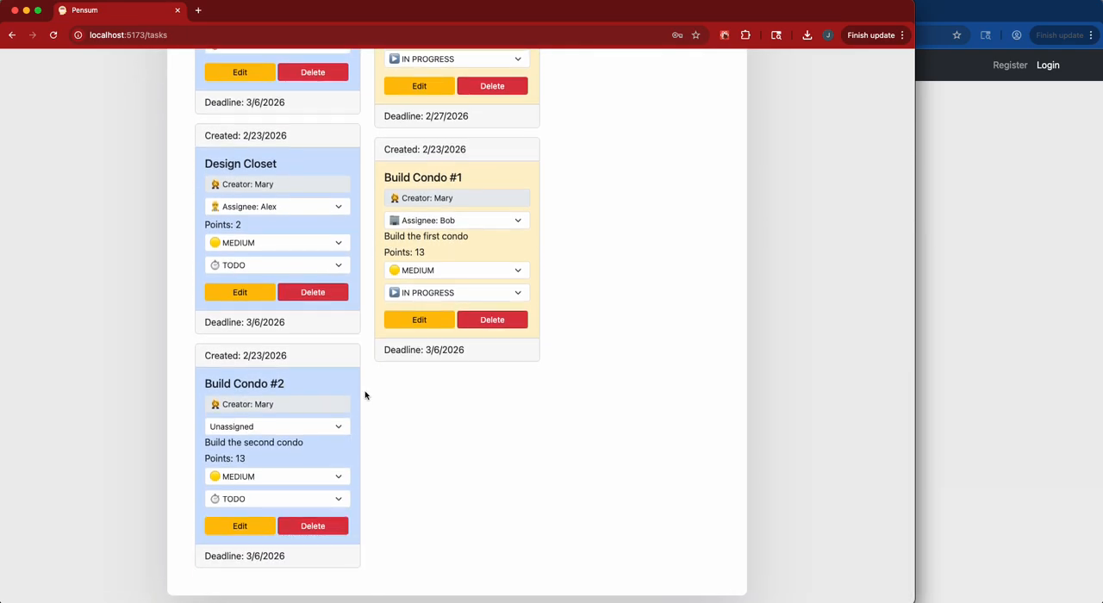
scroll(365, 396, "up", 3)
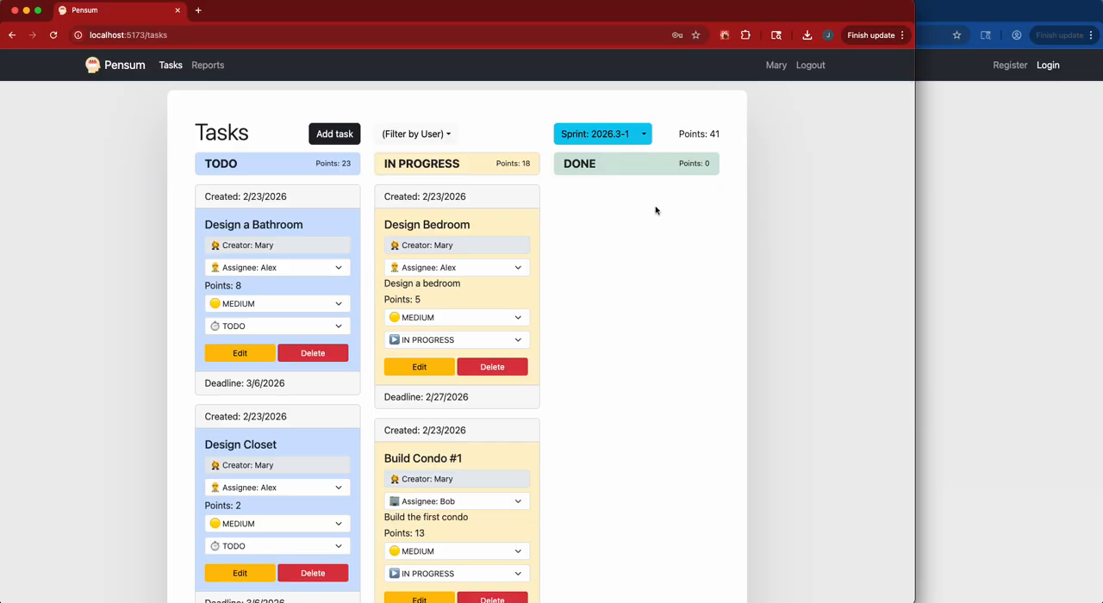
Open the reports page and inspect the point breakdown of both sprints in the all-sprints chart.
left_click(207, 66)
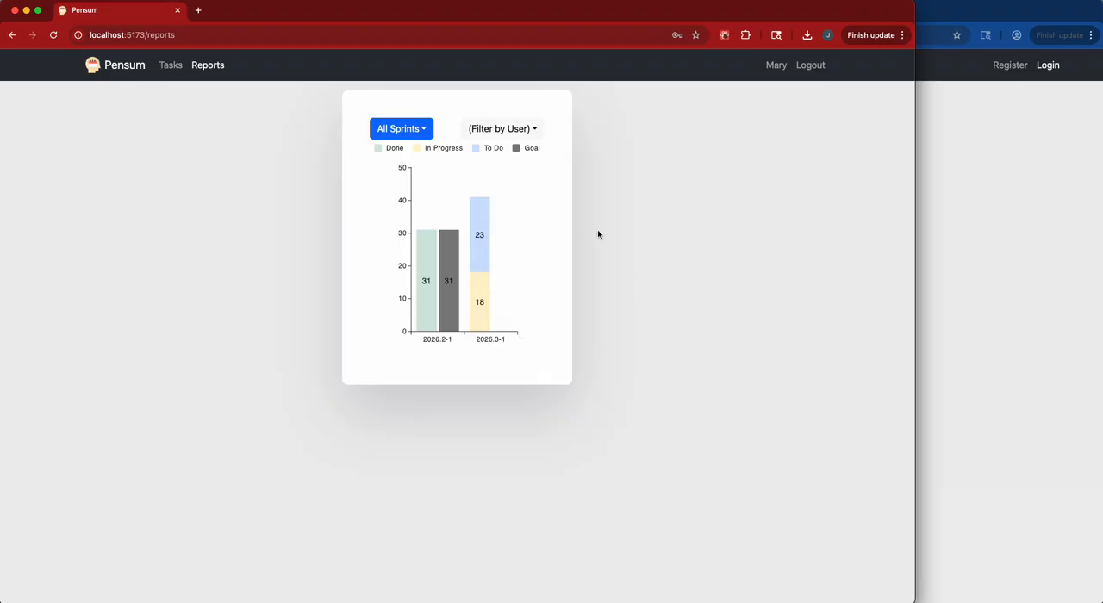
mouse_move(458, 253)
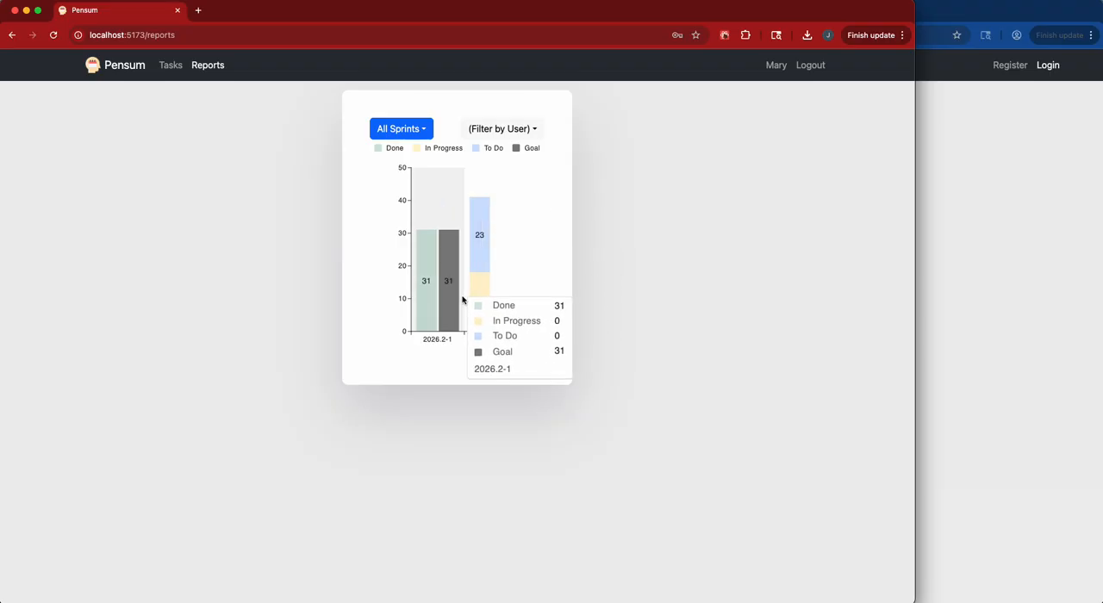
mouse_move(508, 279)
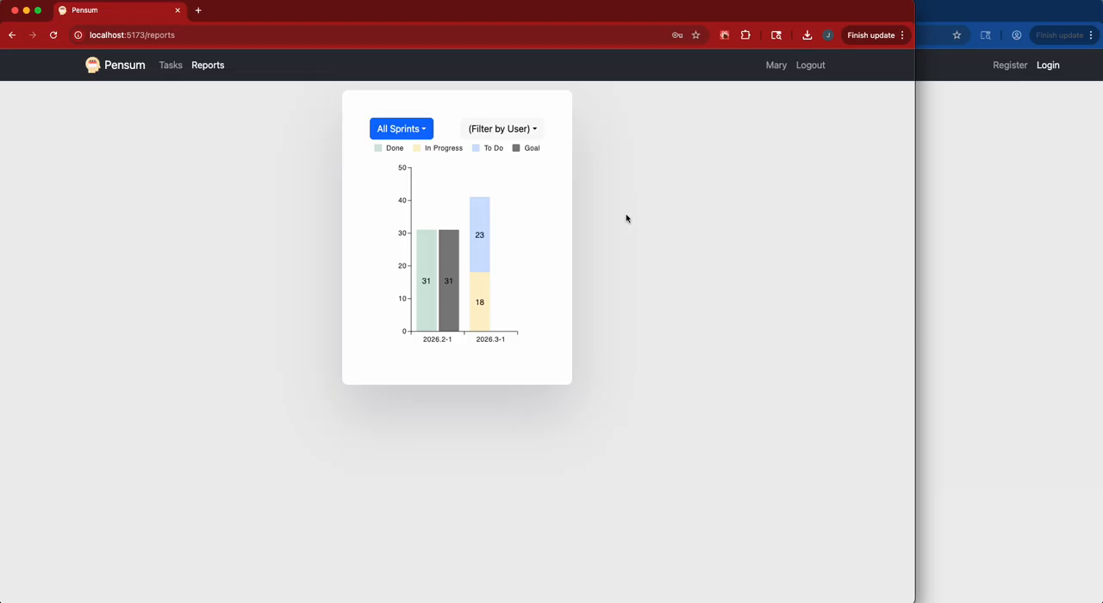
Switch the report to sprint 2026.2-1 and inspect its daily progress against the goal from the first day to the last.
left_click(422, 125)
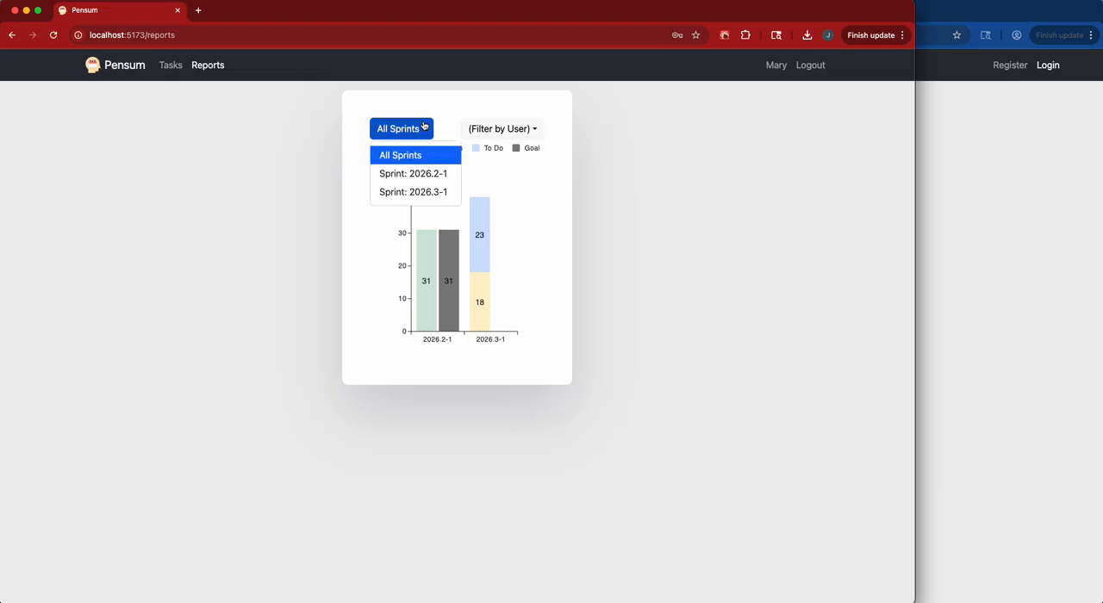
left_click(431, 174)
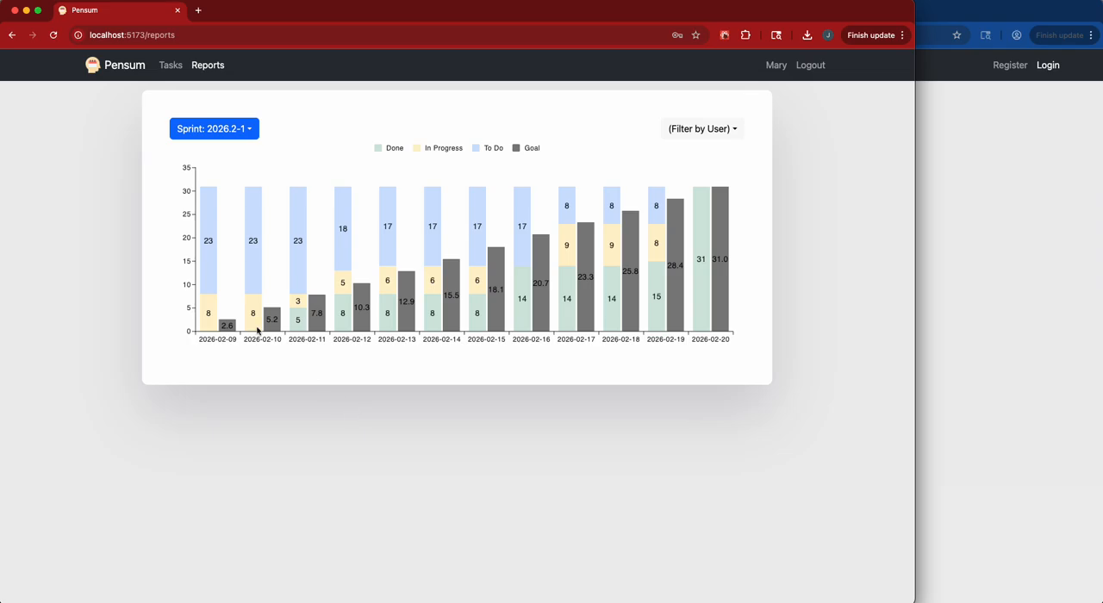
mouse_move(226, 256)
mouse_move(722, 280)
Filter the sprint 2026.2-1 report by the user with the construction worker emoji and examine that user's daily progress.
left_click(737, 134)
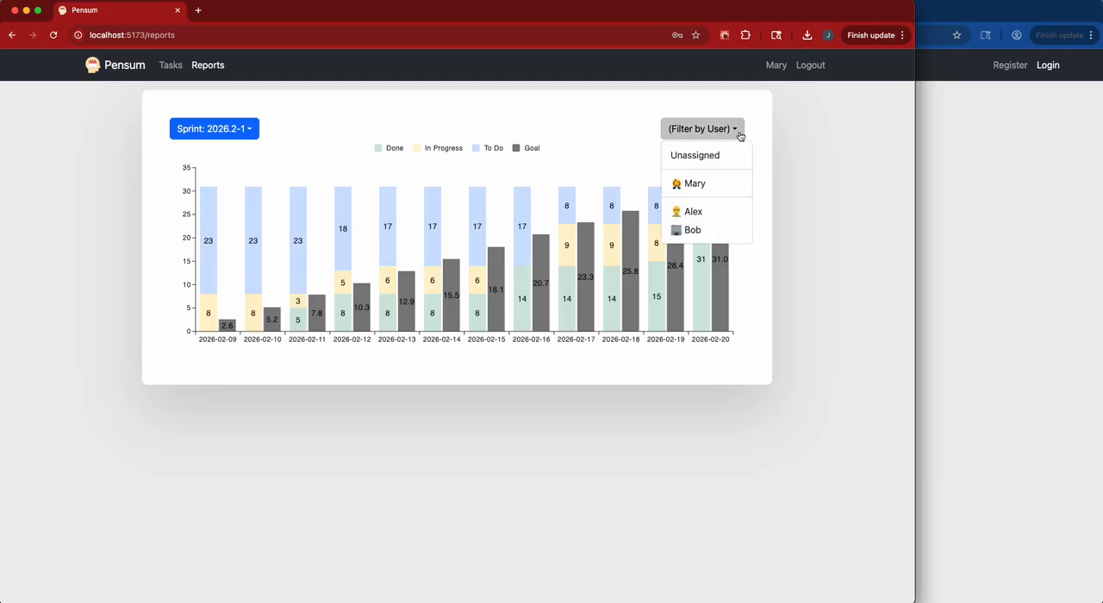
left_click(718, 211)
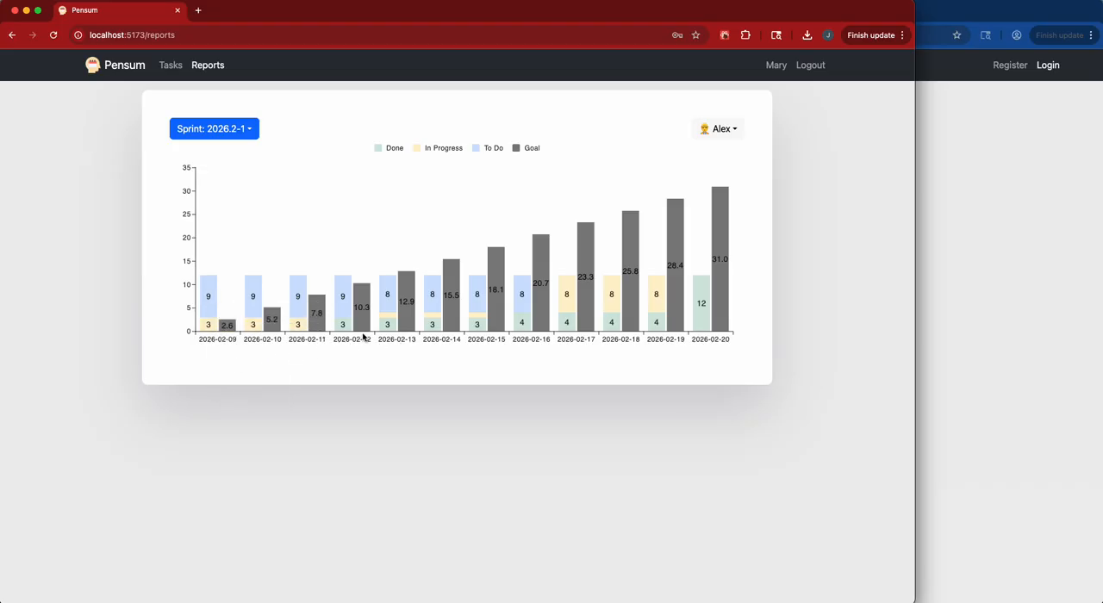
mouse_move(360, 261)
Change the report's user filter to the user with the building emoji and view that user's daily progress.
left_click(728, 129)
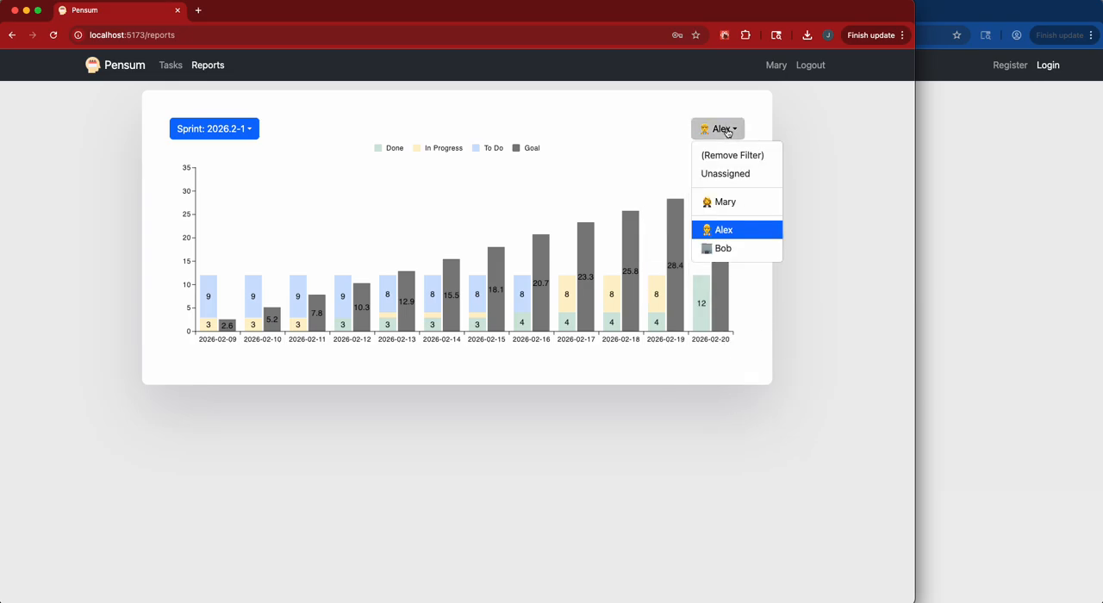
left_click(739, 248)
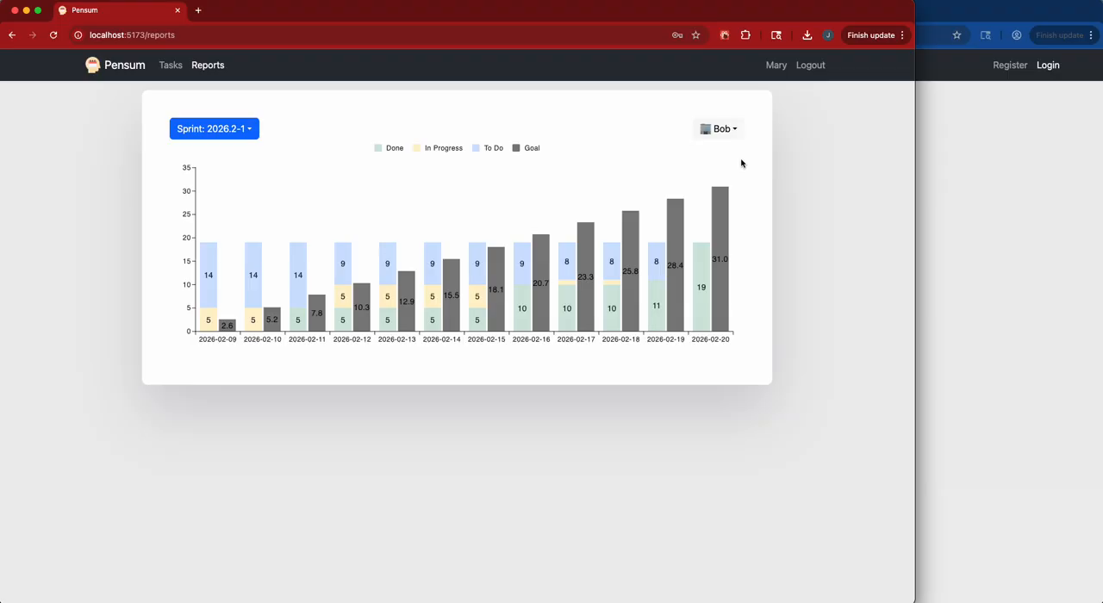
left_click(727, 133)
left_click(521, 116)
Return to the task board and show the tasks of sprint 2026.3-1.
left_click(180, 69)
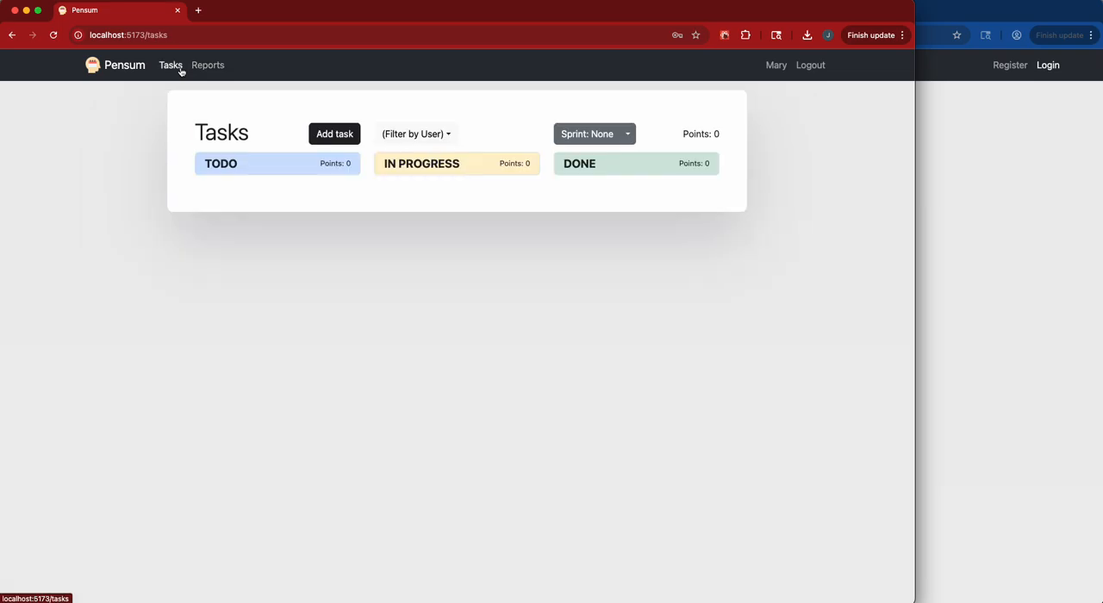
left_click(628, 137)
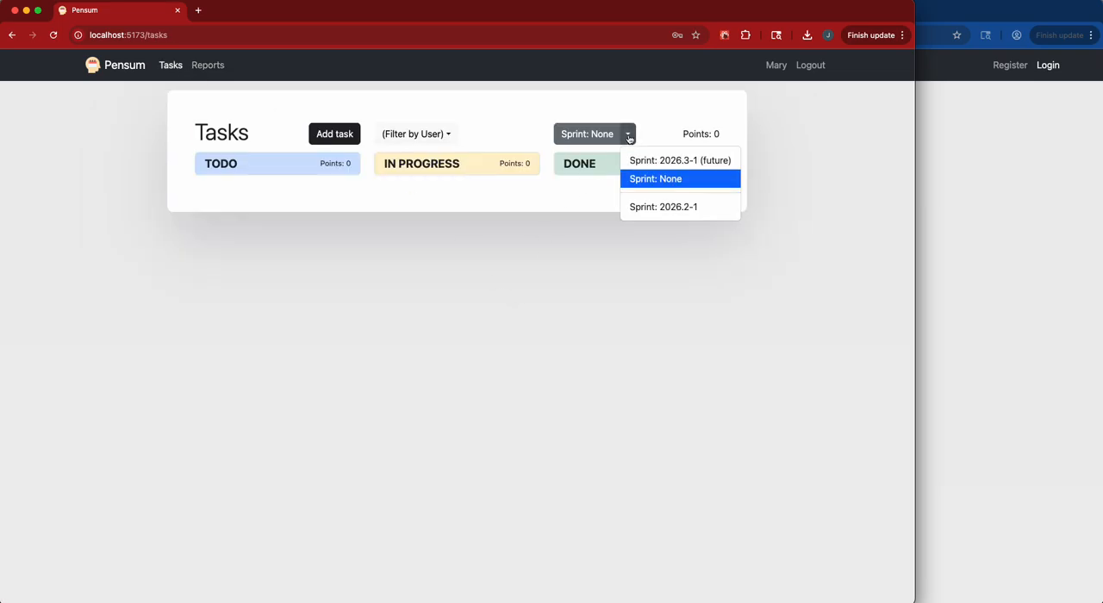
left_click(659, 161)
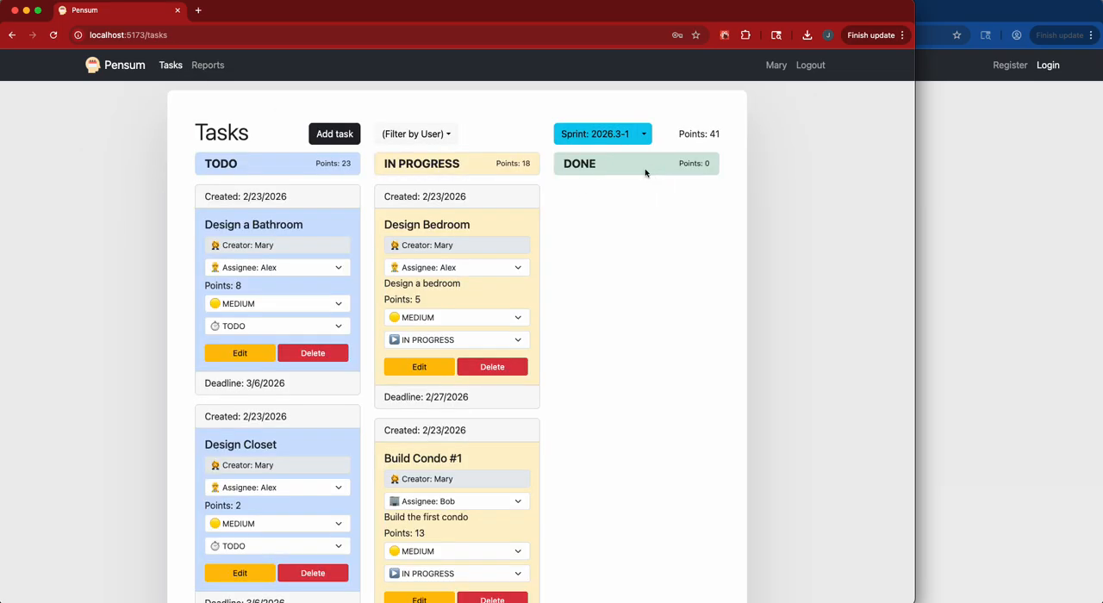
Switch the board to sprint 2026.2-1 and review its completed tasks down to "Build Office Room".
left_click(647, 135)
left_click(679, 209)
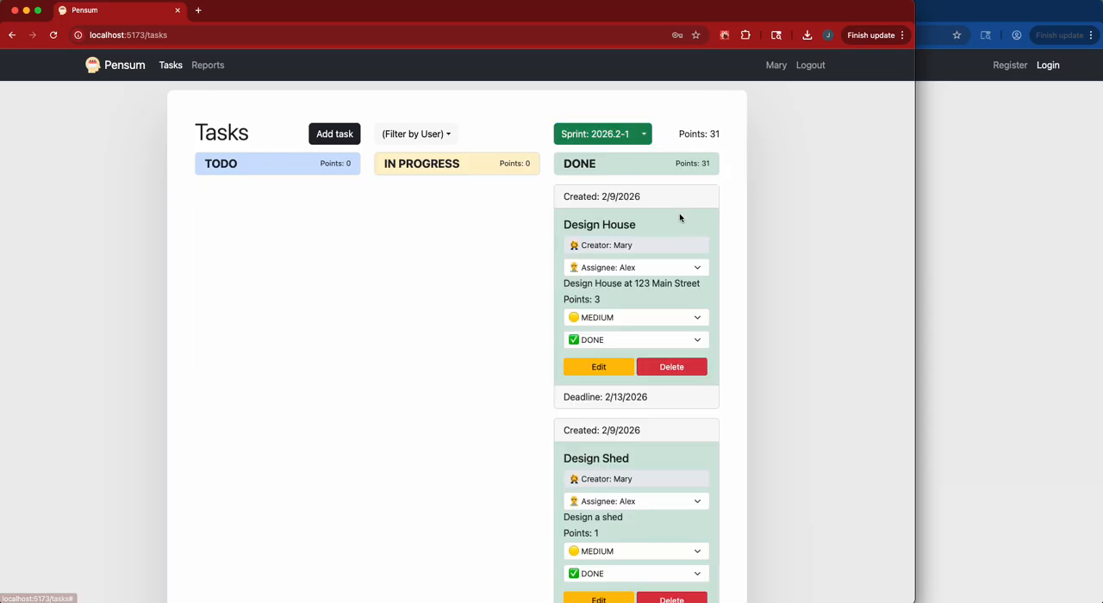
scroll(696, 356, "down", 5)
scroll(694, 353, "down", 10)
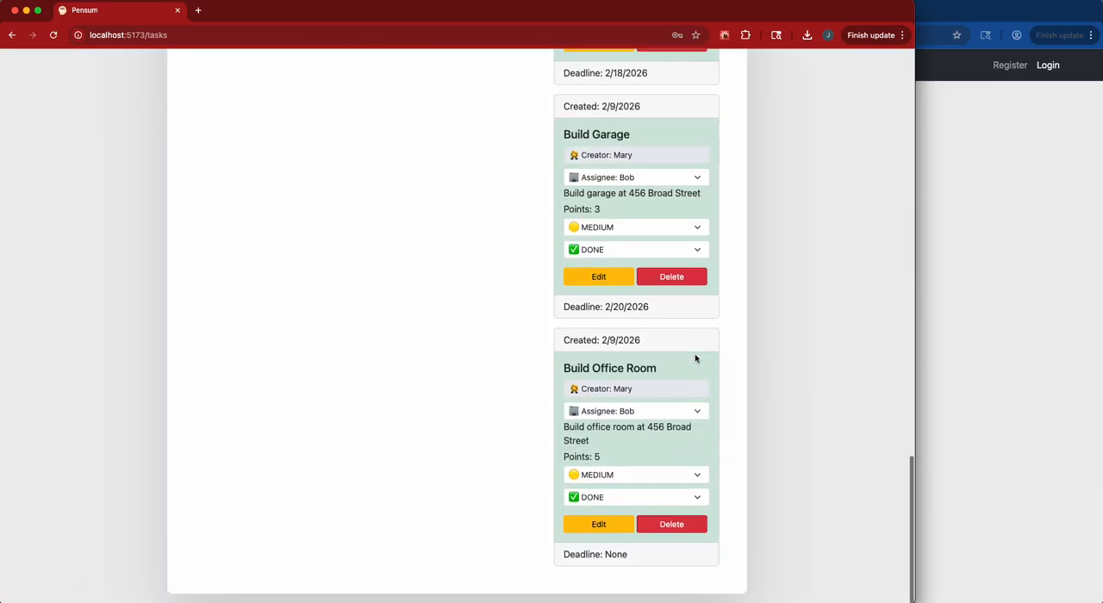
scroll(694, 353, "up", 15)
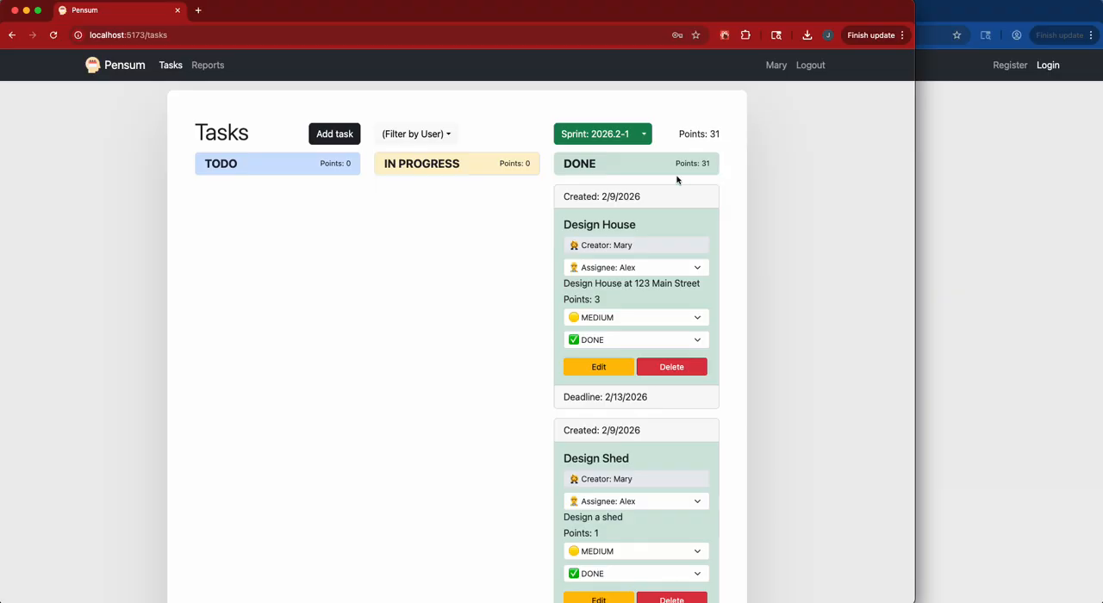
Switch the task board back to sprint 2026.3-1.
left_click(647, 136)
left_click(650, 131)
left_click(680, 163)
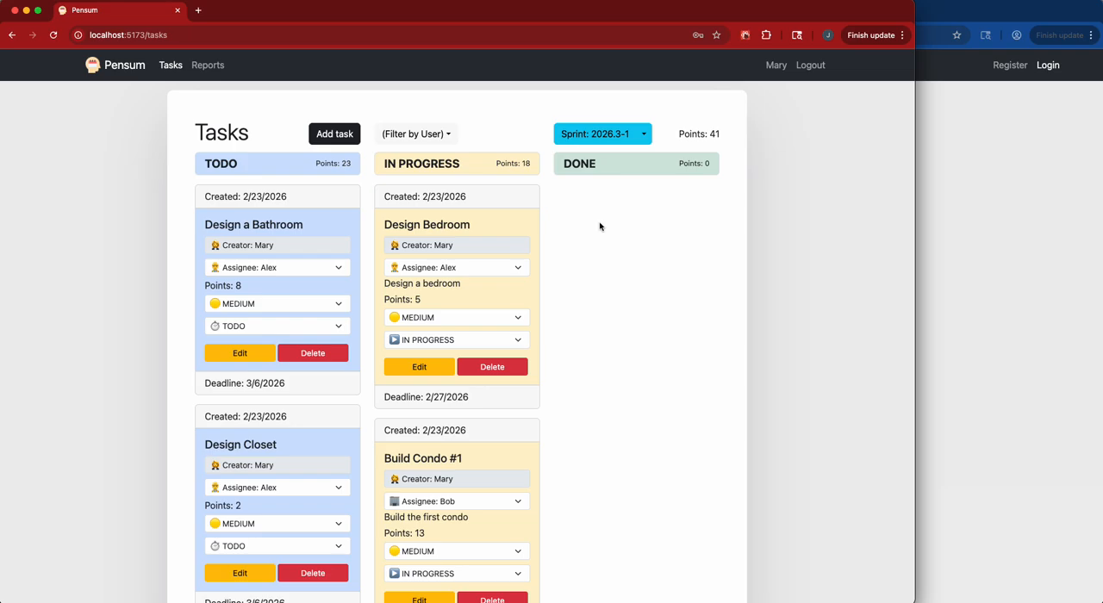
In the second browser window, open the registration form and enter the new user's name and email address.
left_click(979, 247)
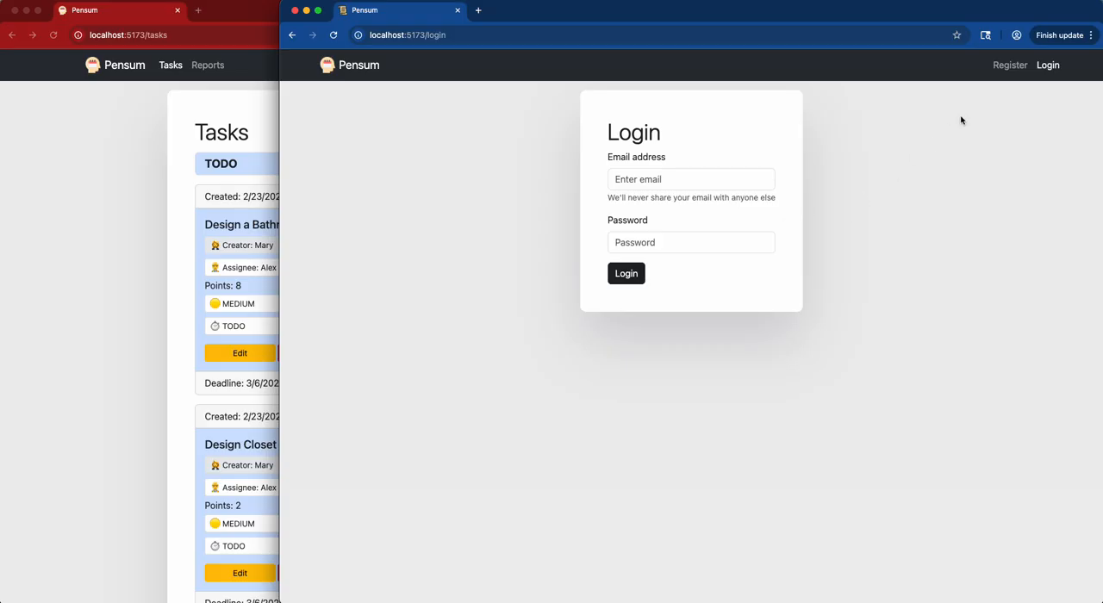
left_click(1006, 66)
left_click(678, 171)
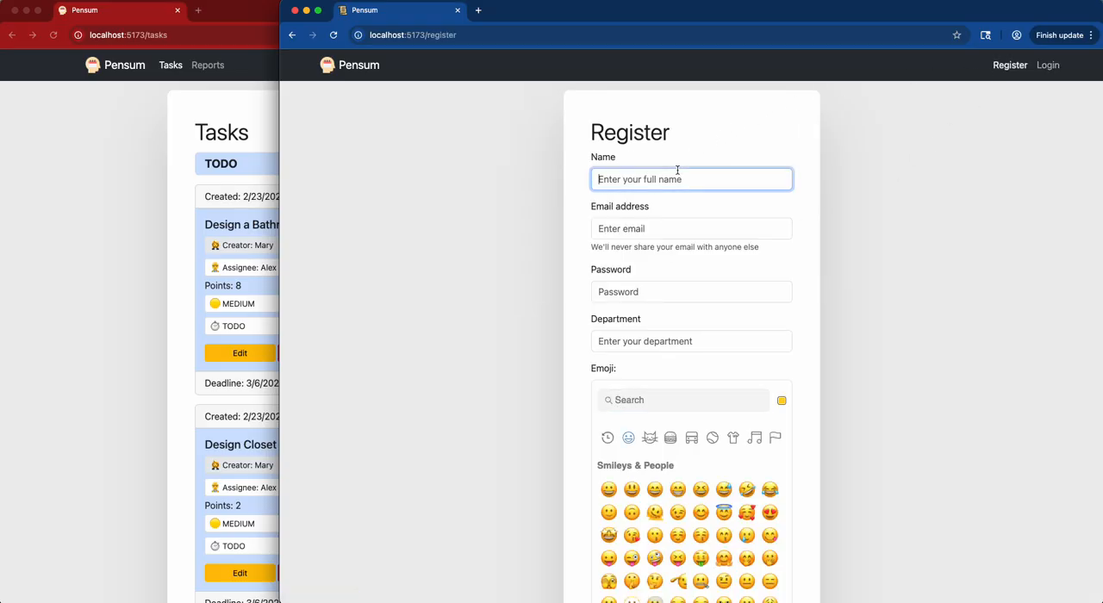
type("Claire")
key("Tab")
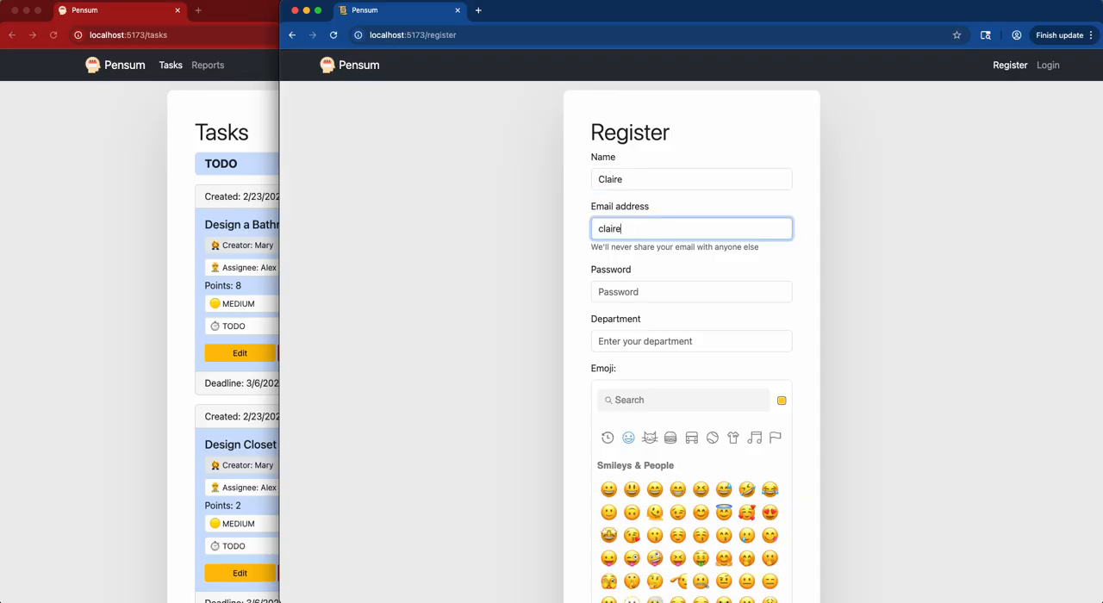
Fill in the account password and set the department to CONSTRUCTION on the registration form.
key("Tab")
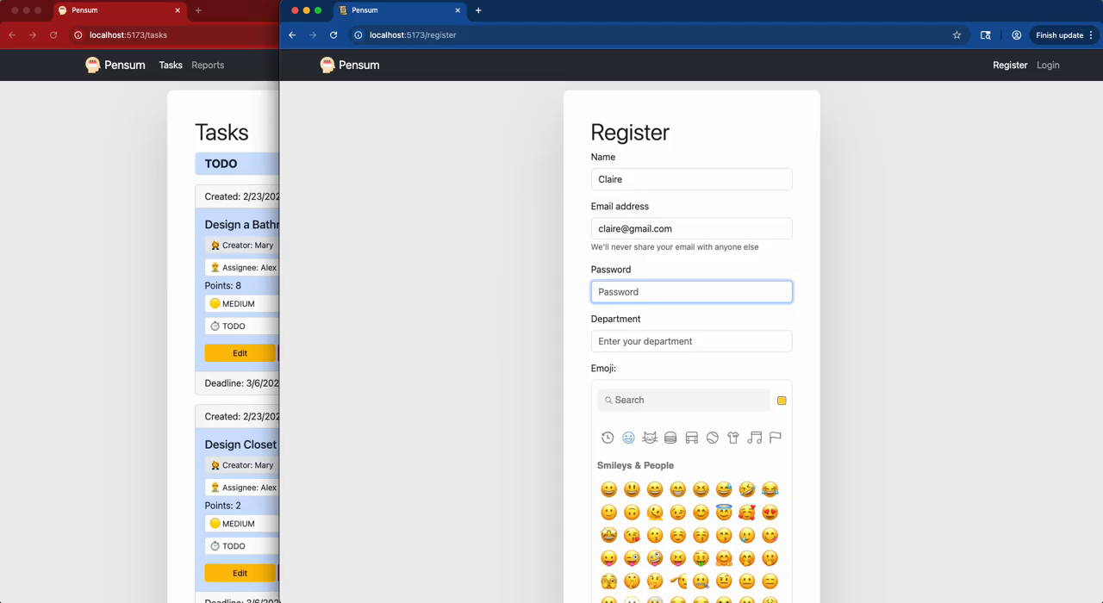
left_click(621, 294)
key("super+v")
left_click(635, 340)
type("CONS")
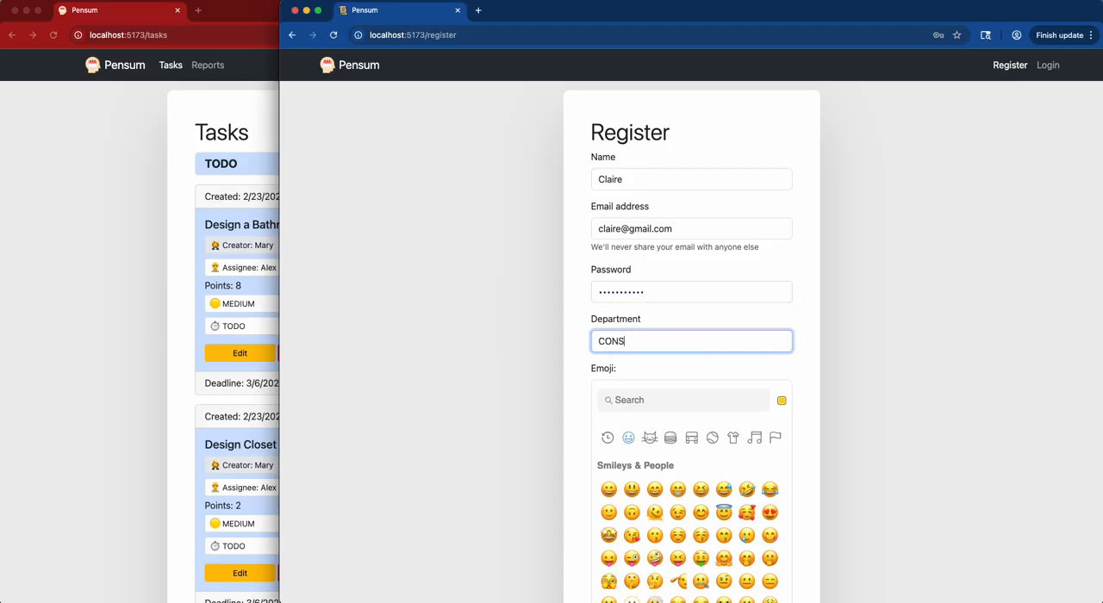
type("TRUCTION")
Search the emoji picker for "cat" and choose the full-body striped cat as the new user's emoji.
left_click(731, 404)
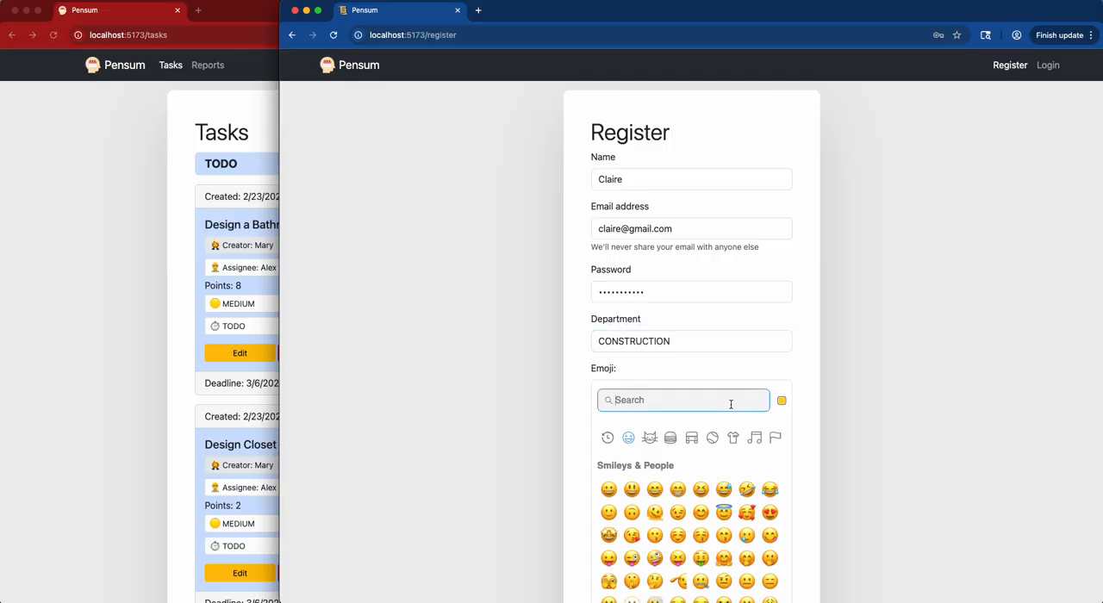
type("cat")
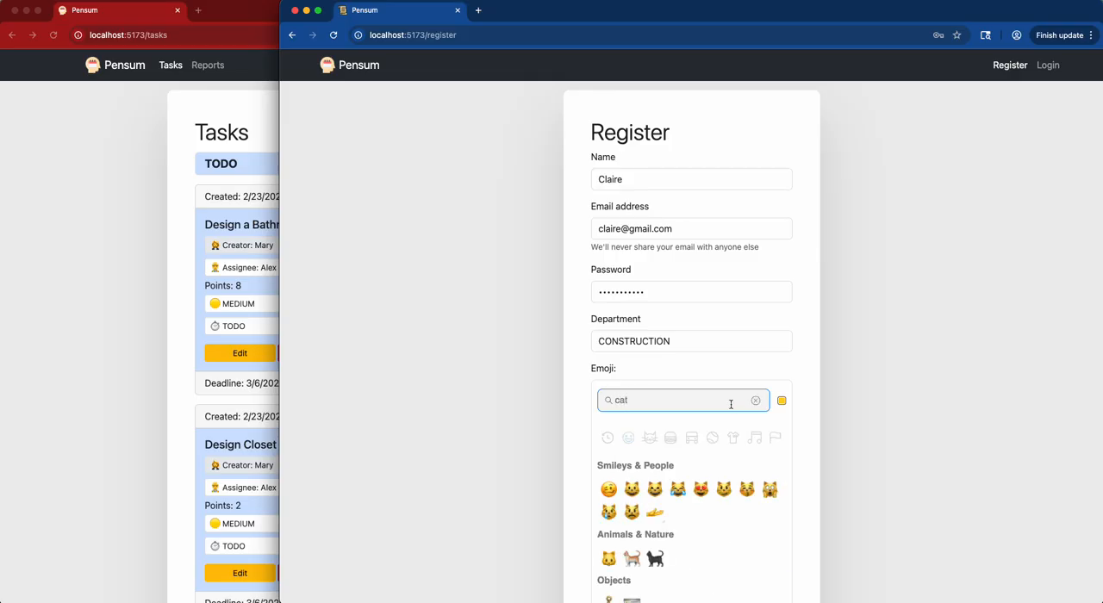
scroll(899, 508, "down", 1)
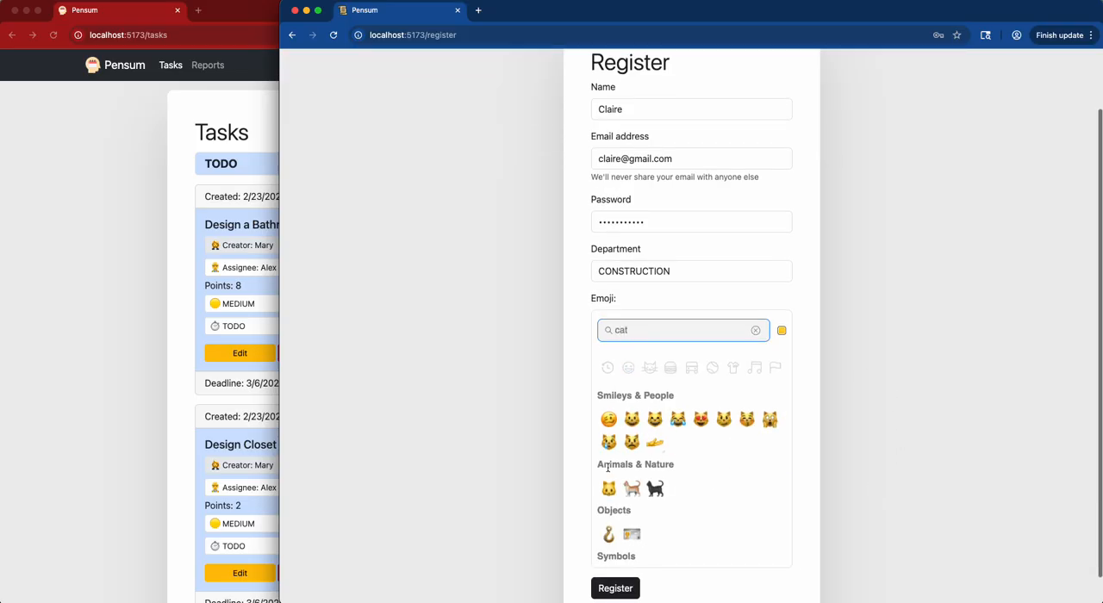
left_click(632, 487)
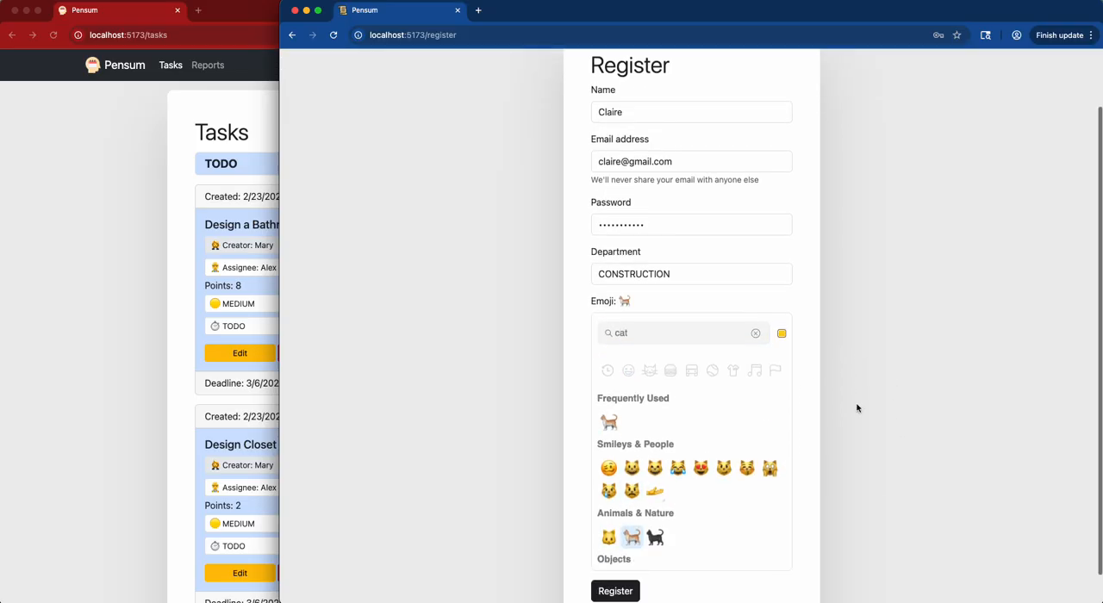
Submit the new user's registration form and dismiss the browser's offer to save the password.
scroll(857, 406, "down", 1)
left_click(616, 556)
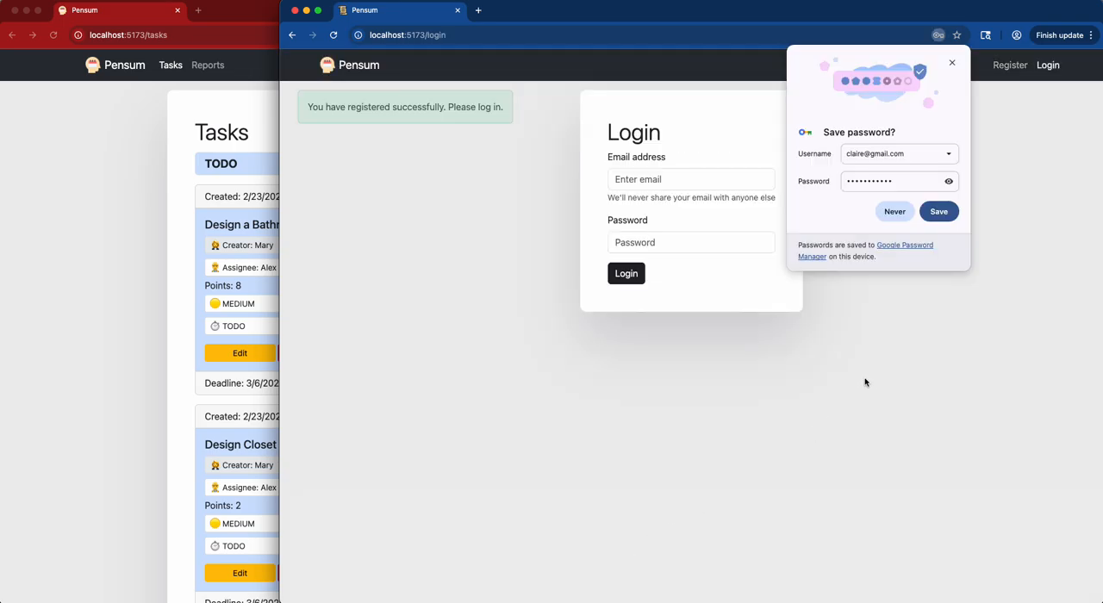
left_click(952, 62)
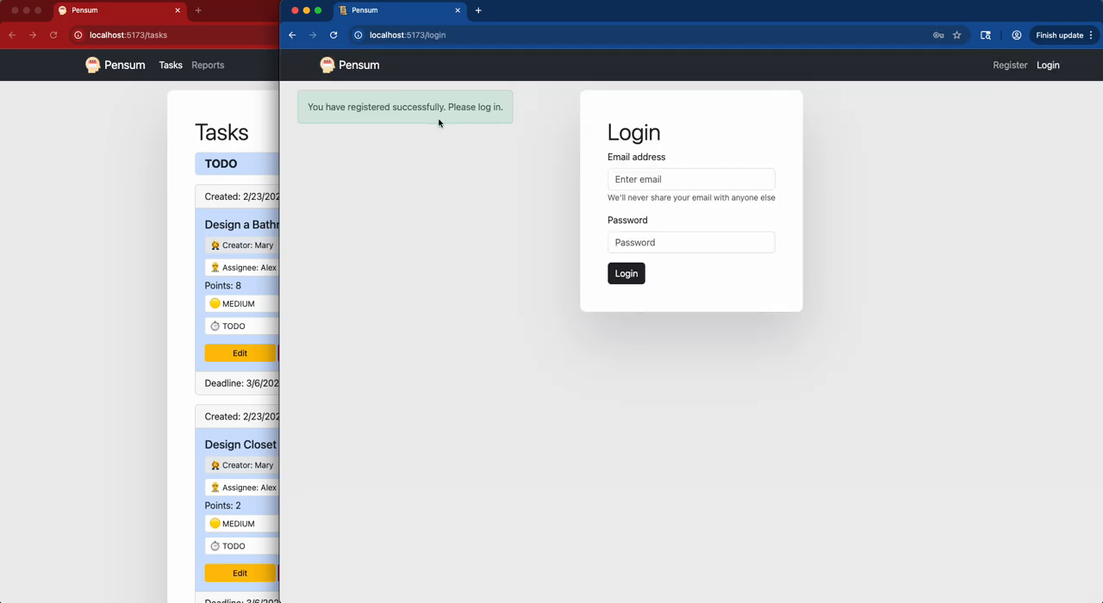
Log in with the new user's email address and account password, and dismiss the browser's offer to save the password.
left_click(665, 181)
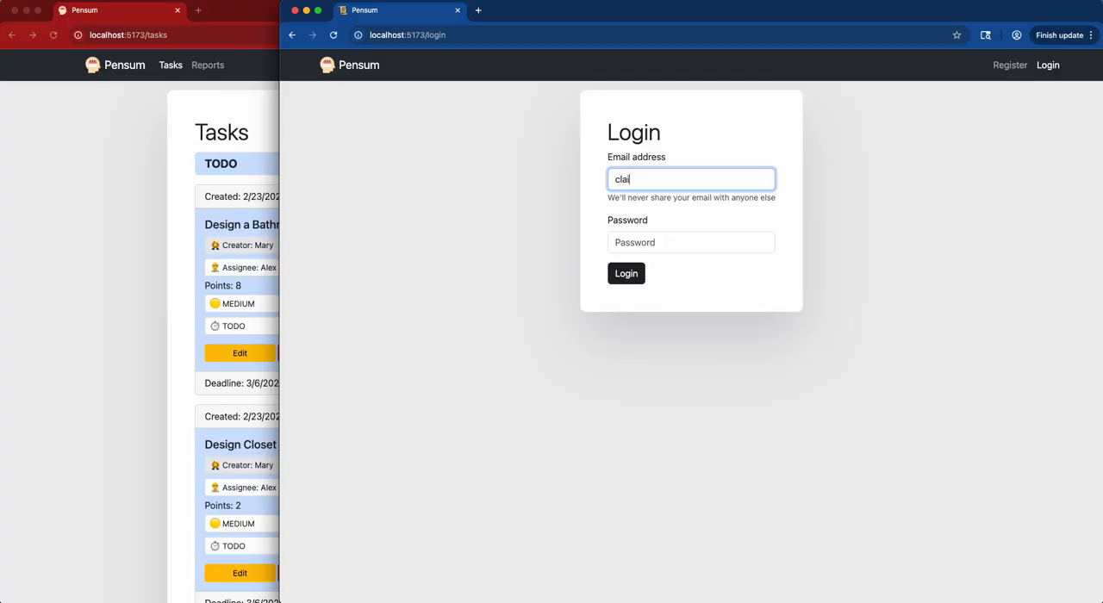
key("Tab")
key("super+v")
key("Tab")
key("Return")
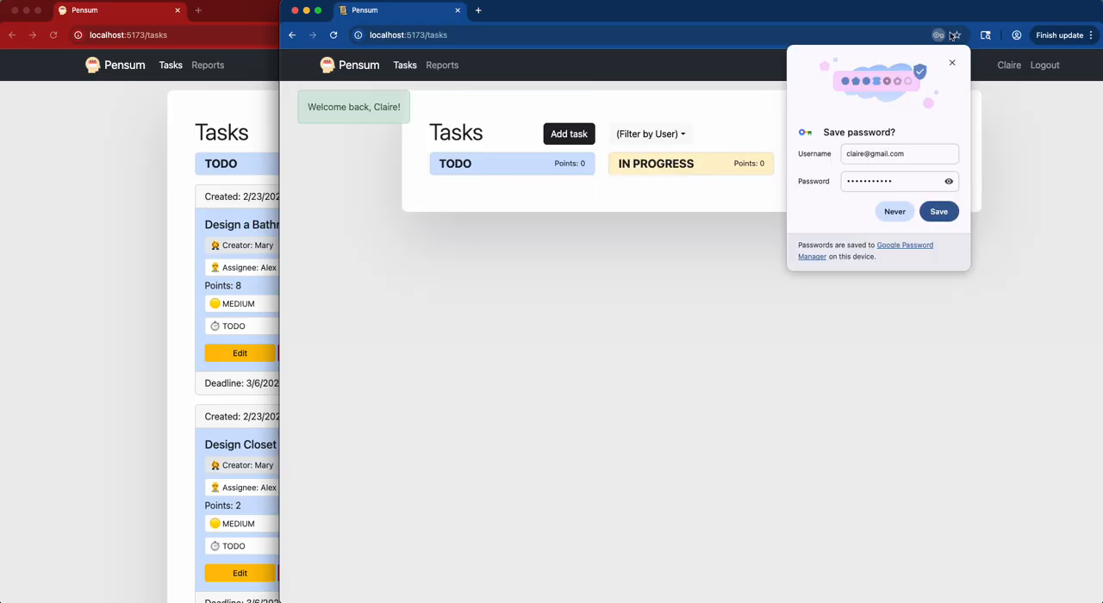
left_click(952, 62)
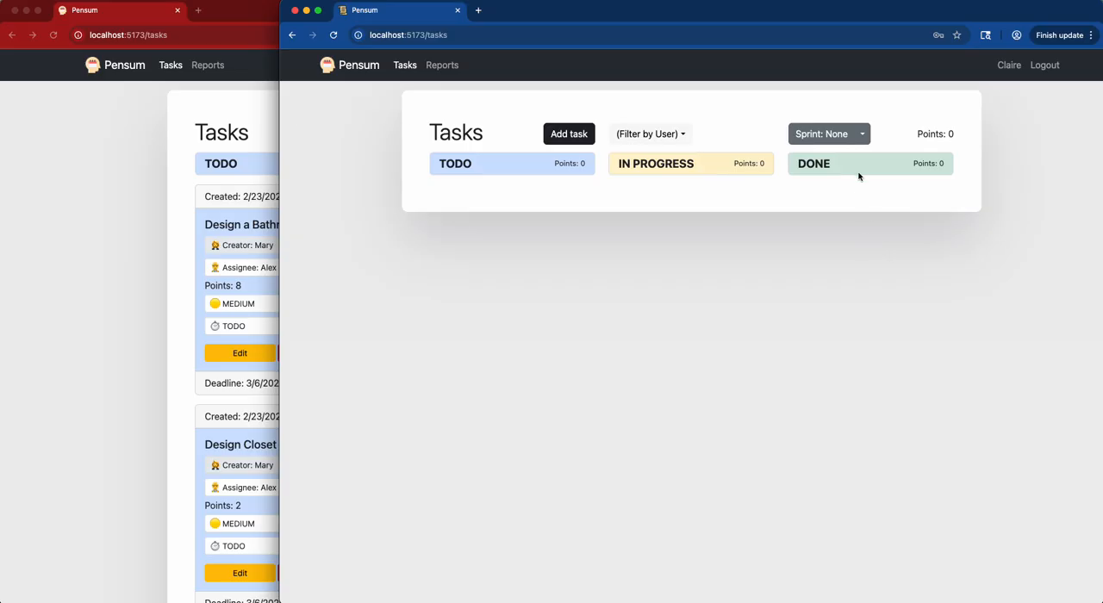
Filter the task board by the newly registered user and show sprint 2026.3-1.
left_click(681, 139)
left_click(662, 193)
left_click(862, 136)
left_click(889, 159)
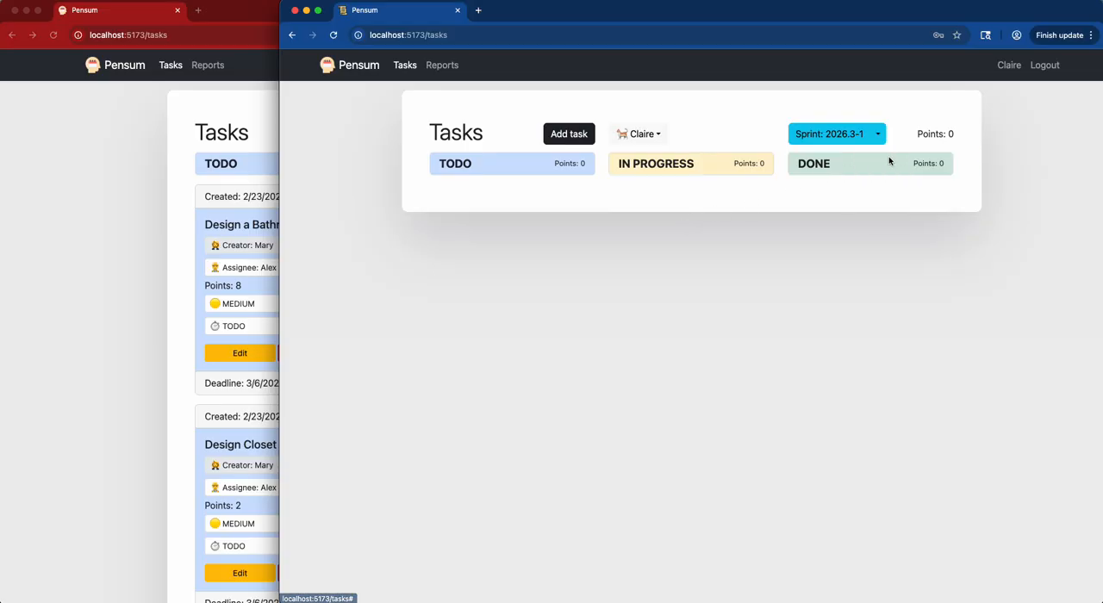
Switch to the manager's browser window, reload the task board and show sprint 2026.3-1.
left_click(193, 269)
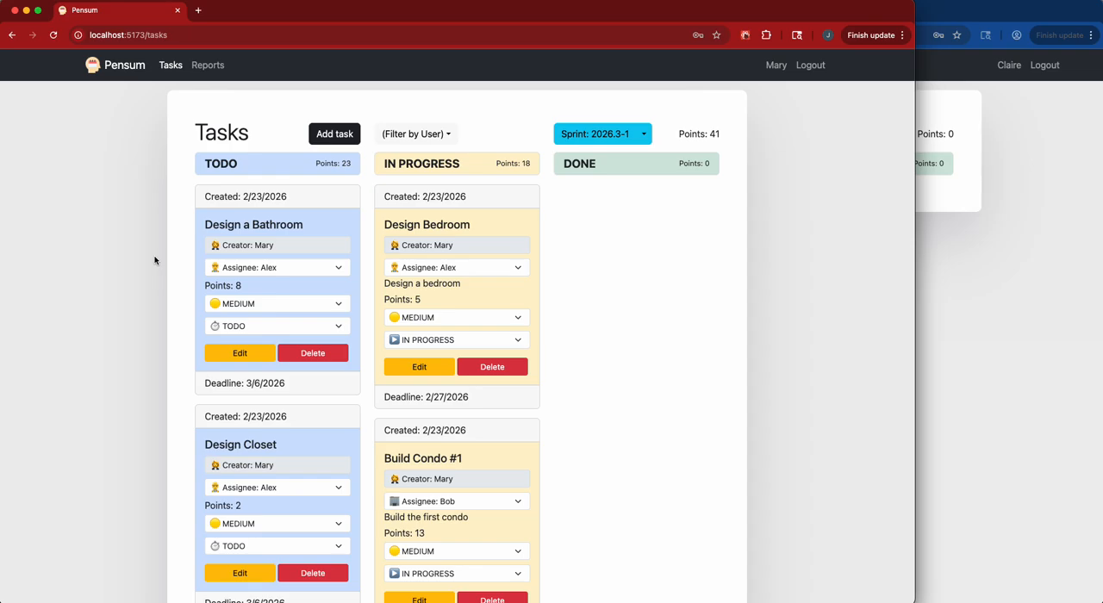
scroll(155, 259, "down", 5)
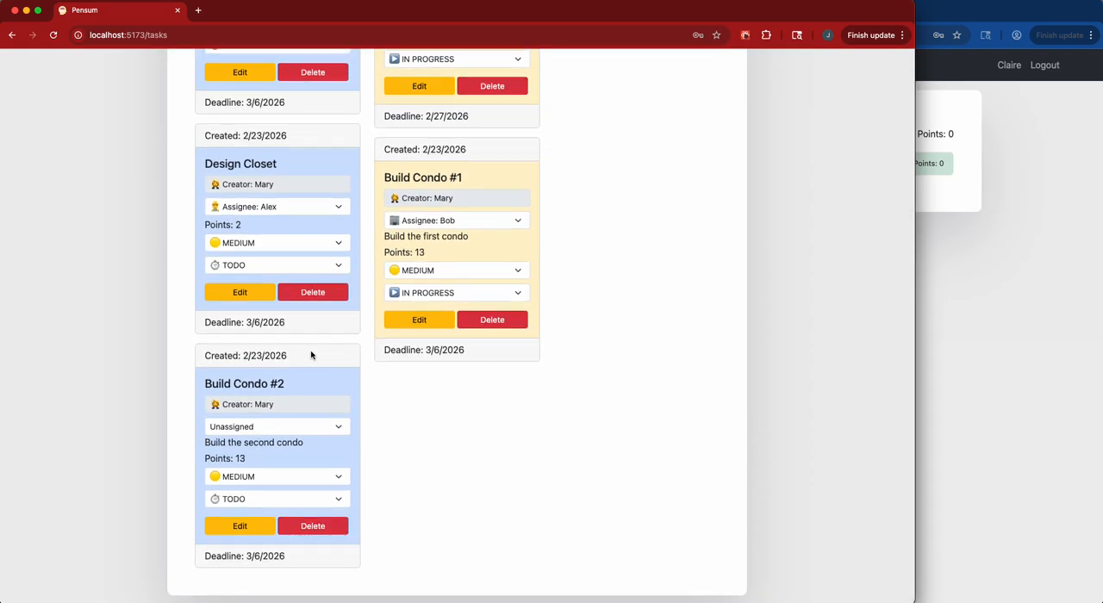
left_click(276, 424)
left_click(383, 406)
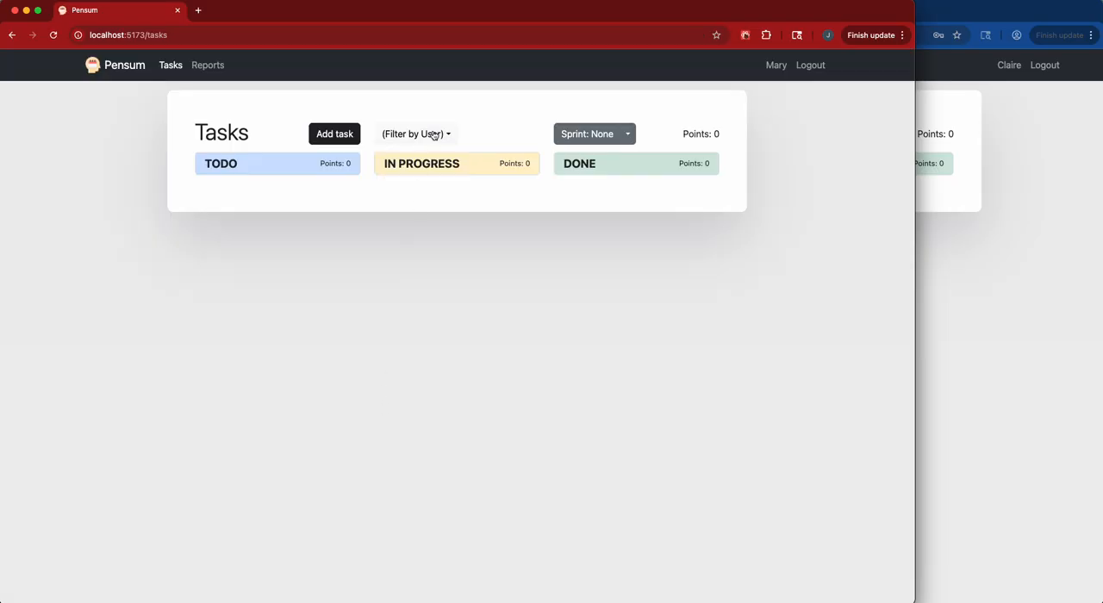
left_click(643, 136)
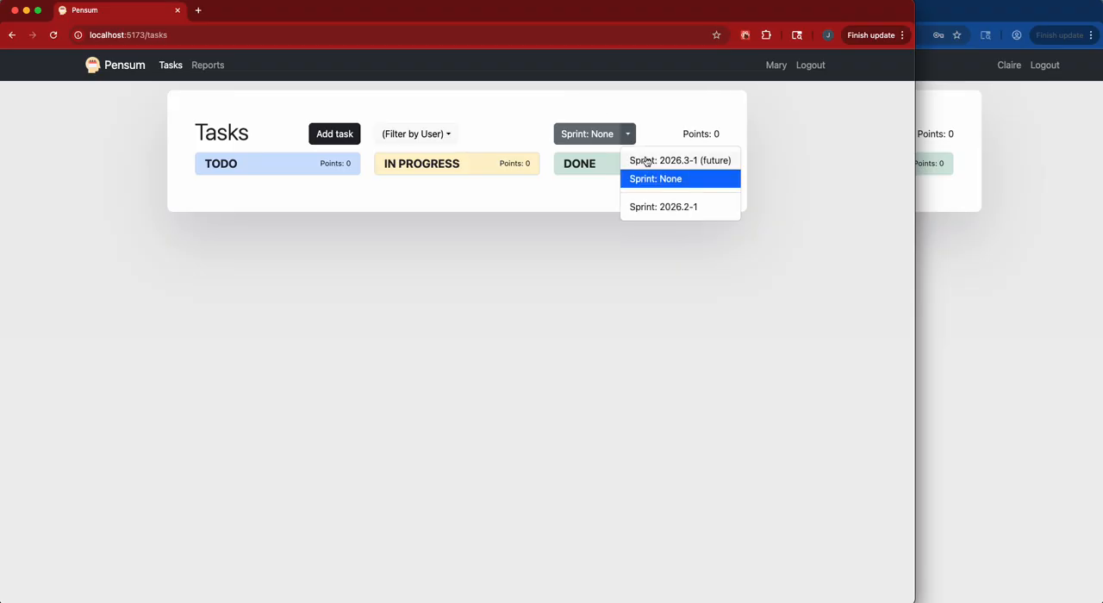
left_click(645, 159)
Assign the Build Condo #2 task to the newly registered construction user.
scroll(457, 310, "down", 5)
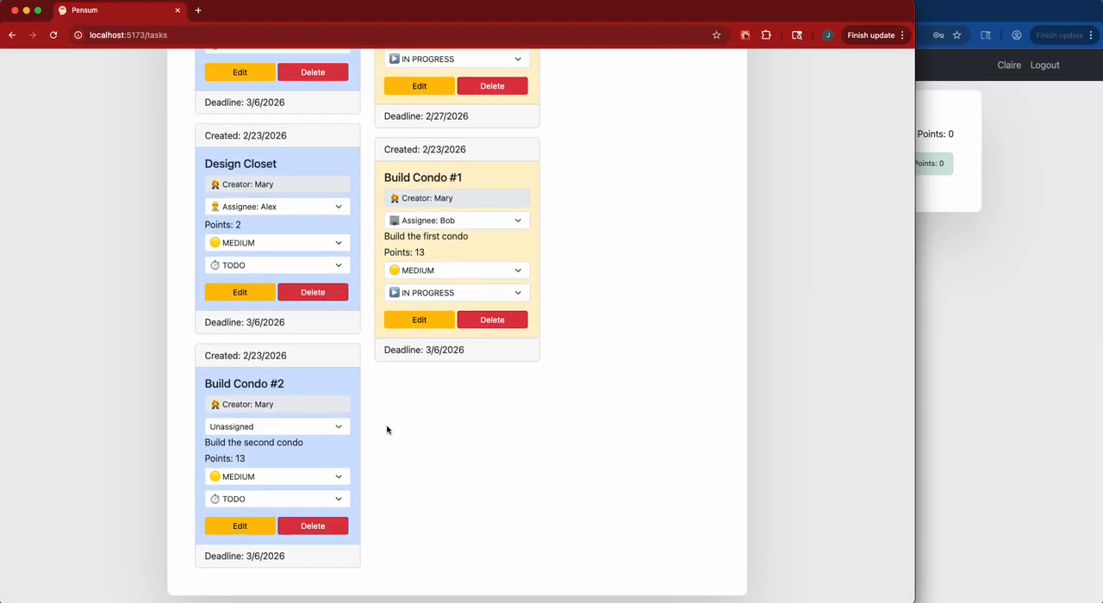
left_click(338, 428)
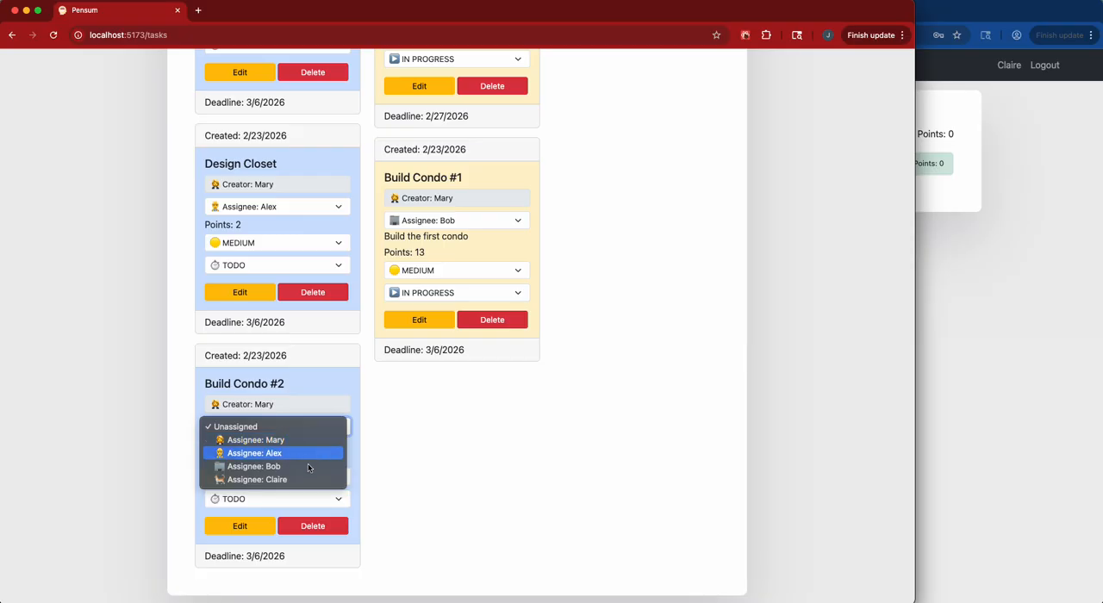
left_click(298, 481)
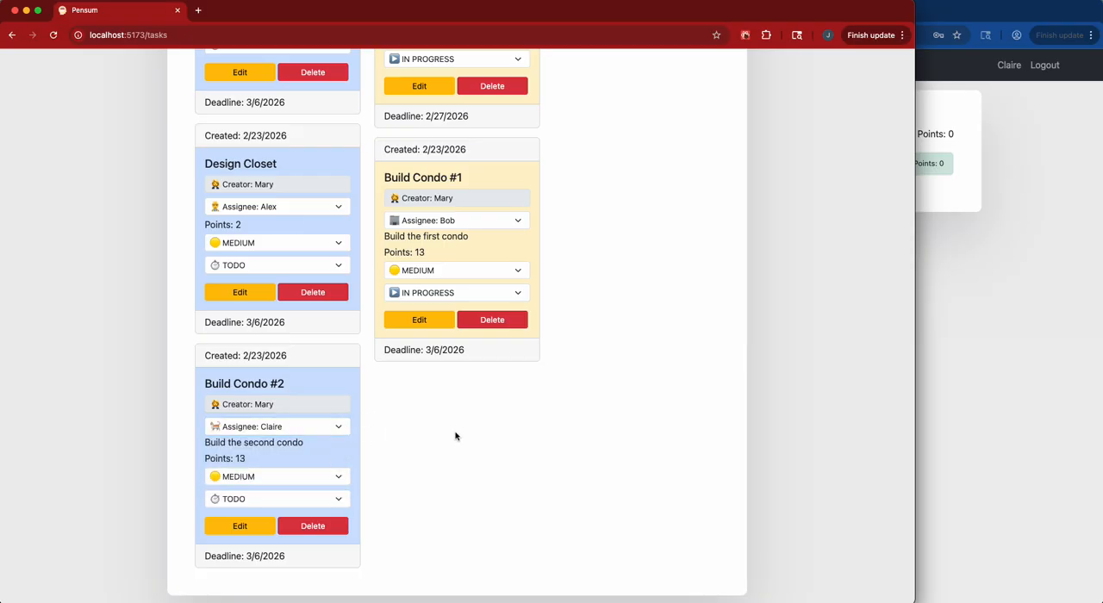
In the new user's browser window, reload the board and show only that user's tasks in sprint 2026.3-1.
left_click(999, 356)
key("super+r")
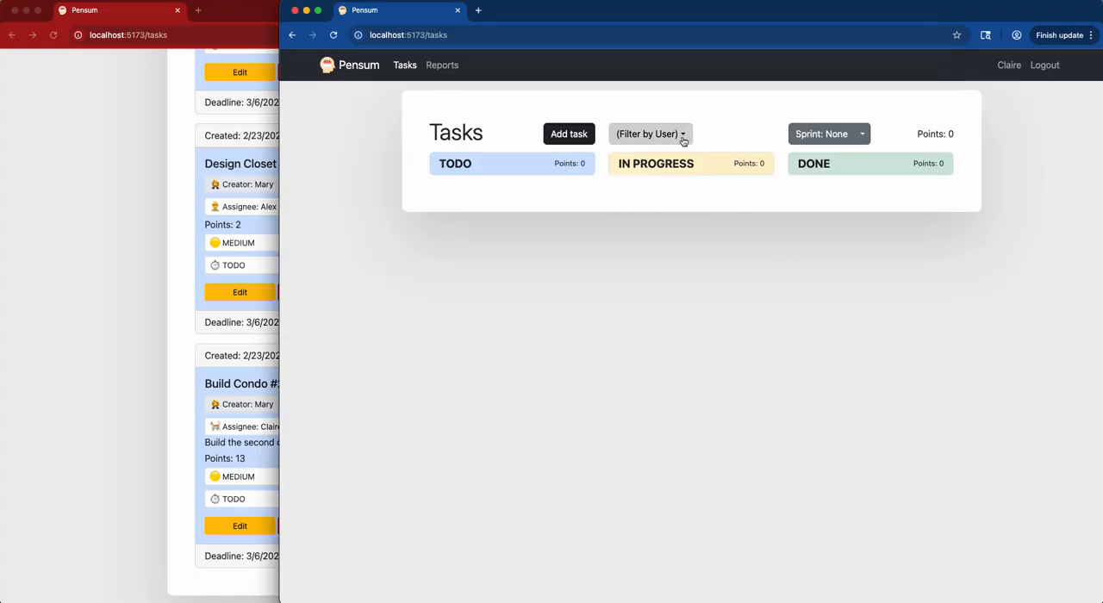
left_click(682, 136)
left_click(888, 179)
left_click(864, 133)
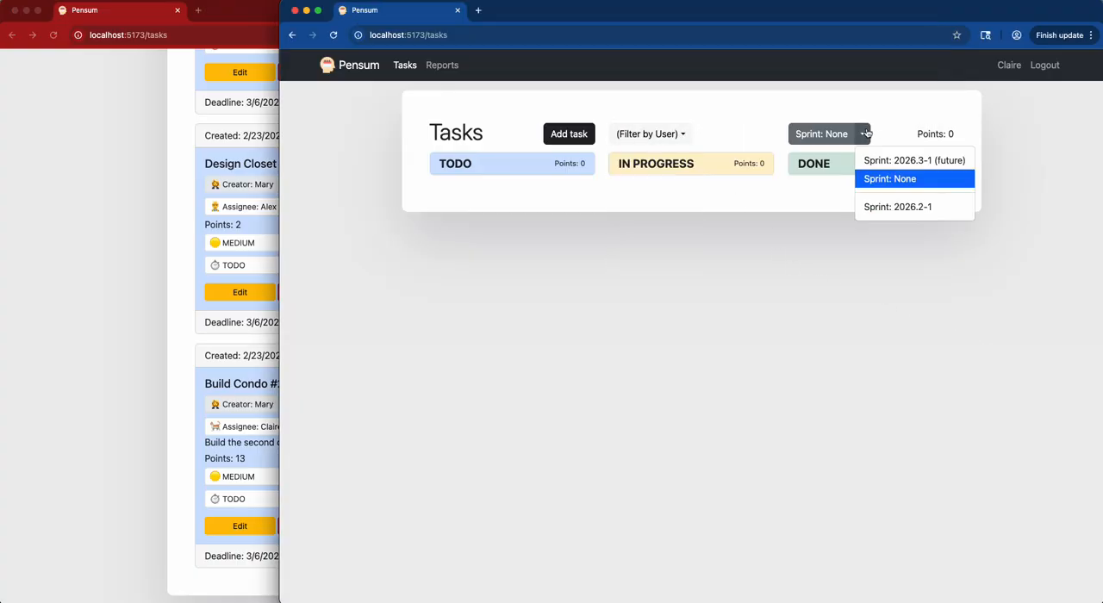
left_click(912, 161)
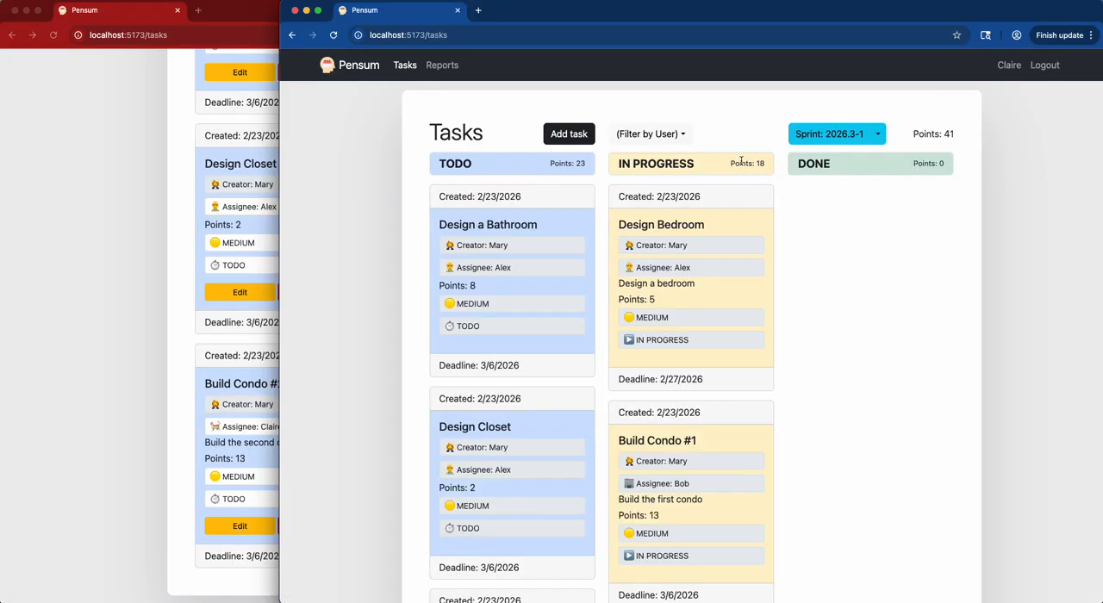
left_click(681, 135)
left_click(665, 189)
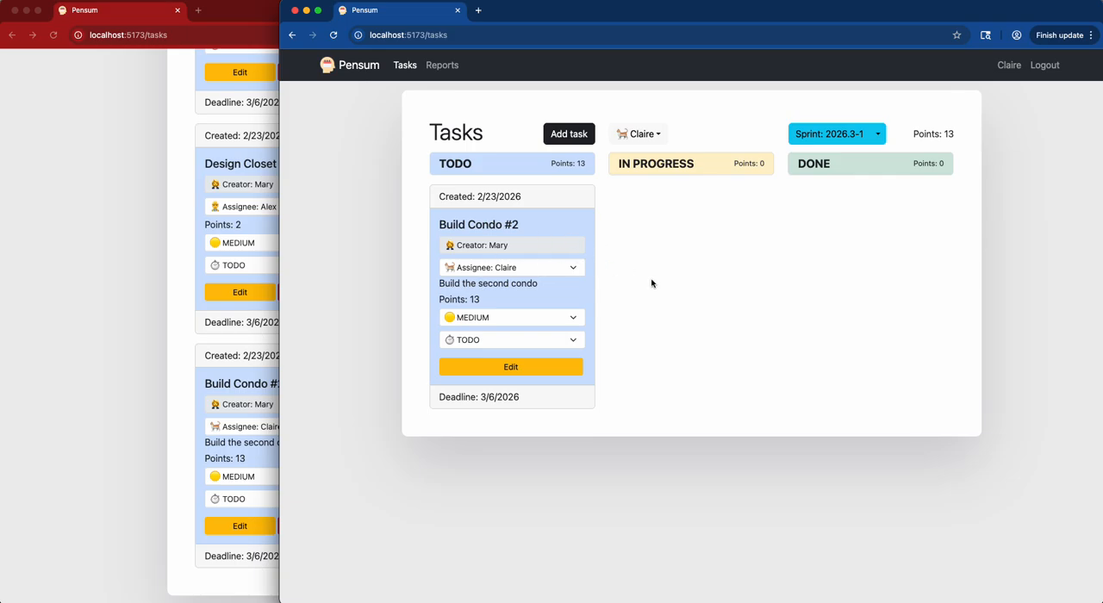
Edit the Build Condo #2 task, setting its start date to 02/23/2026 and its status to IN PROGRESS, and save the update.
left_click(538, 369)
scroll(689, 336, "down", 3)
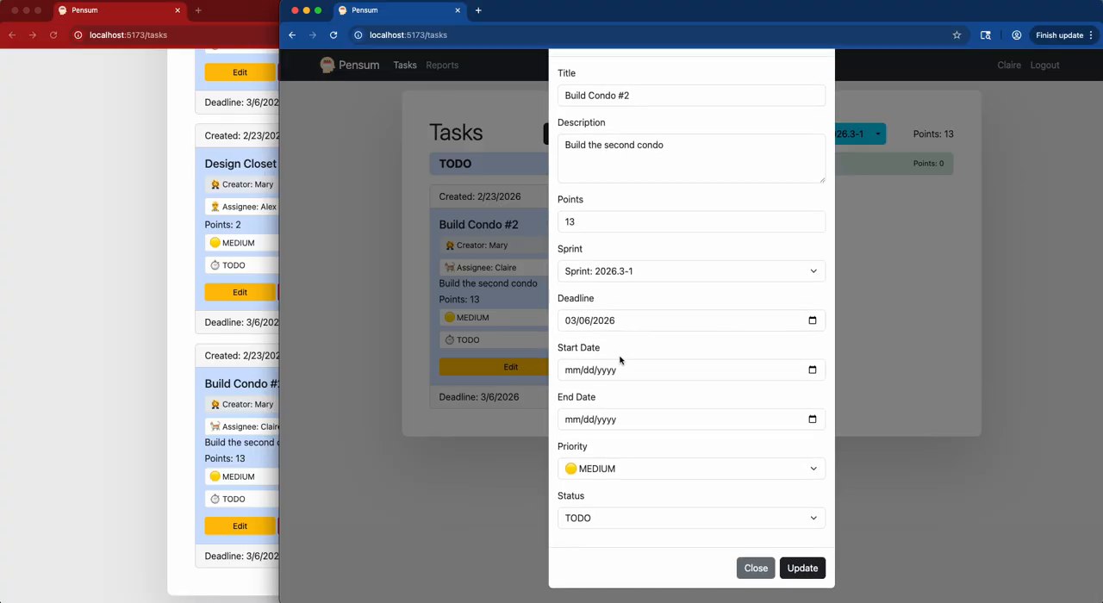
left_click(812, 369)
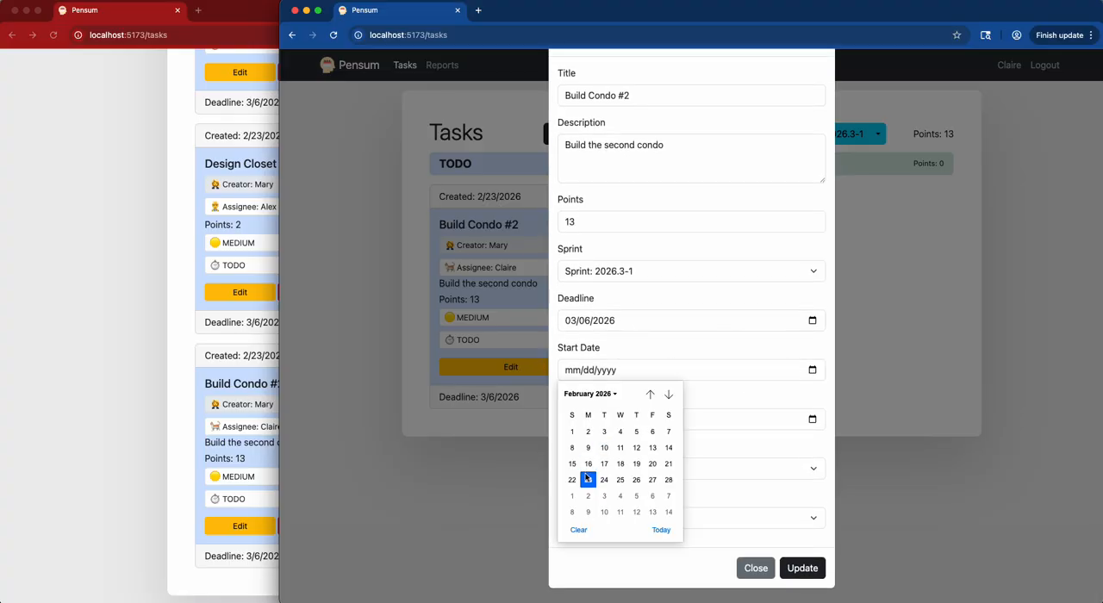
left_click(587, 485)
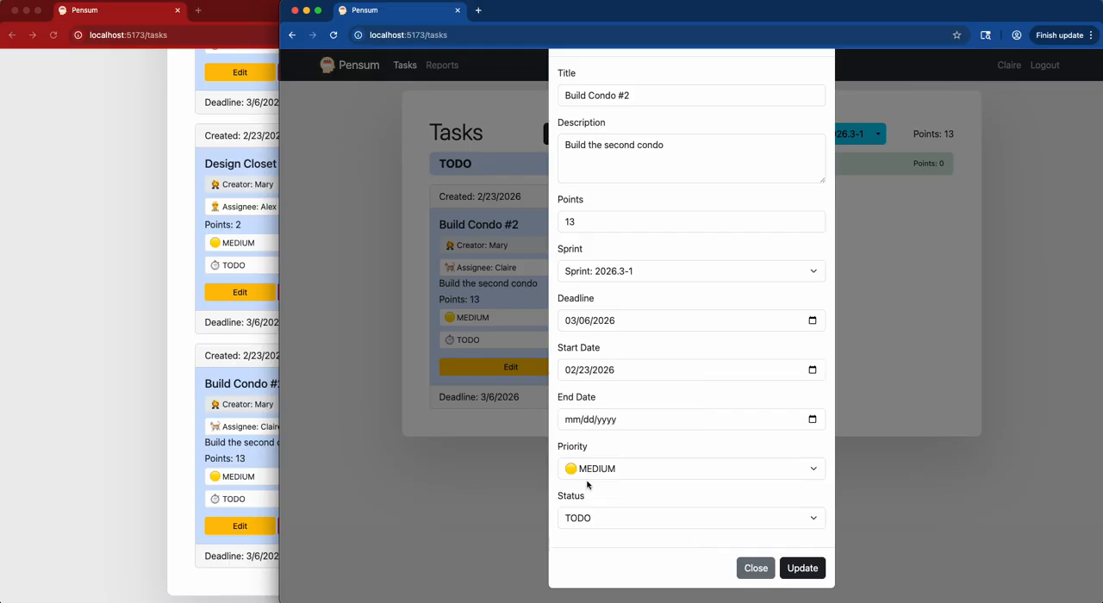
left_click(659, 519)
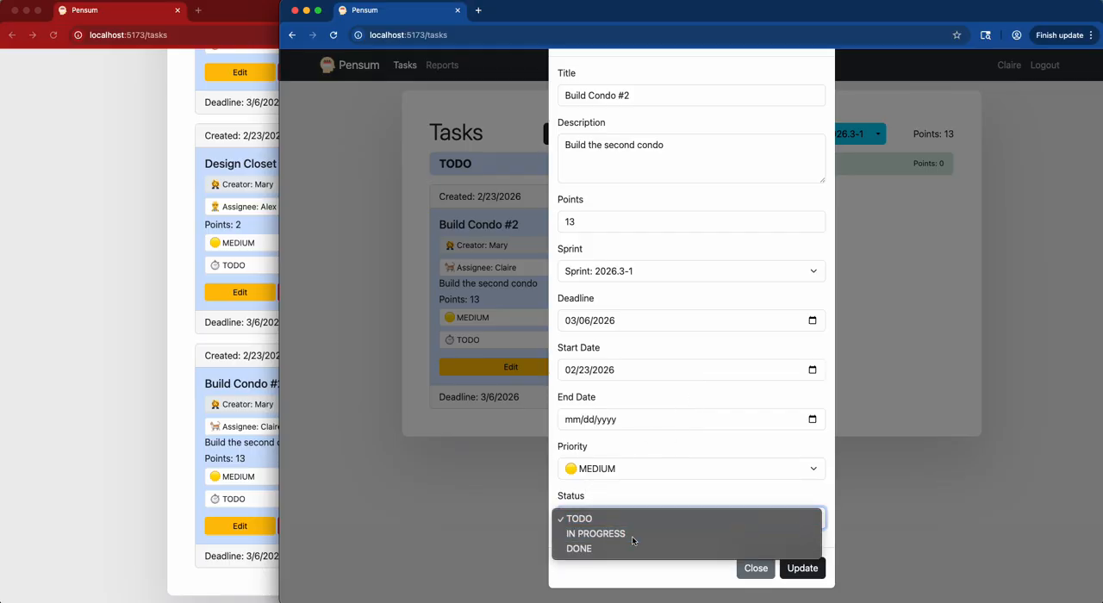
left_click(631, 534)
left_click(810, 574)
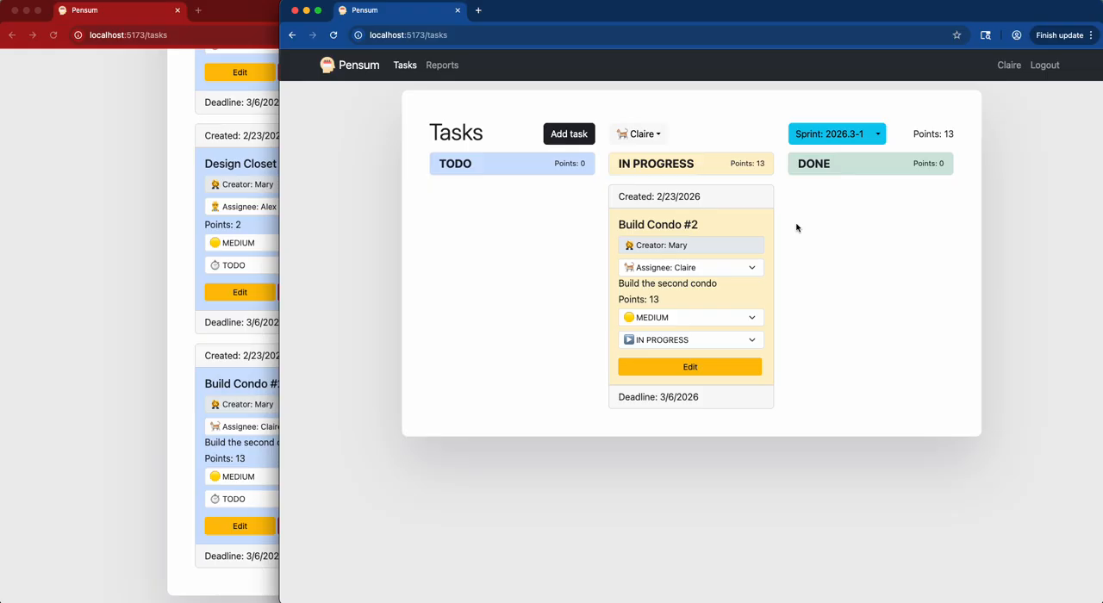
Mark the Build Condo #2 task as DONE on its card and return it to IN PROGRESS.
left_click(707, 341)
left_click(732, 353)
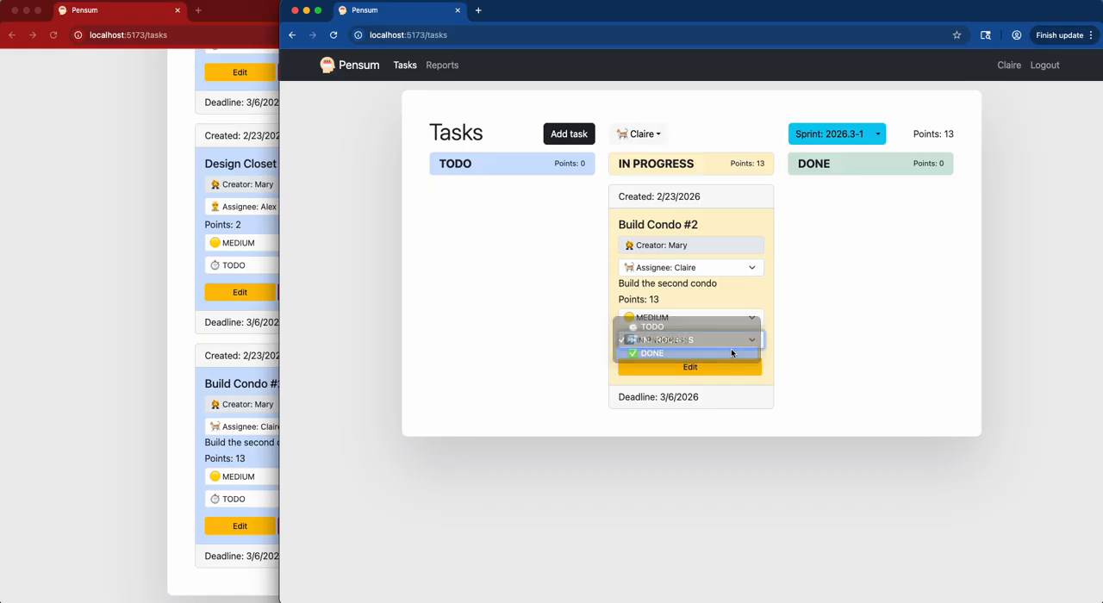
left_click(834, 340)
left_click(837, 327)
Set the Build Condo #2 task's priority to HIGH and review its edit form without making changes there.
left_click(708, 315)
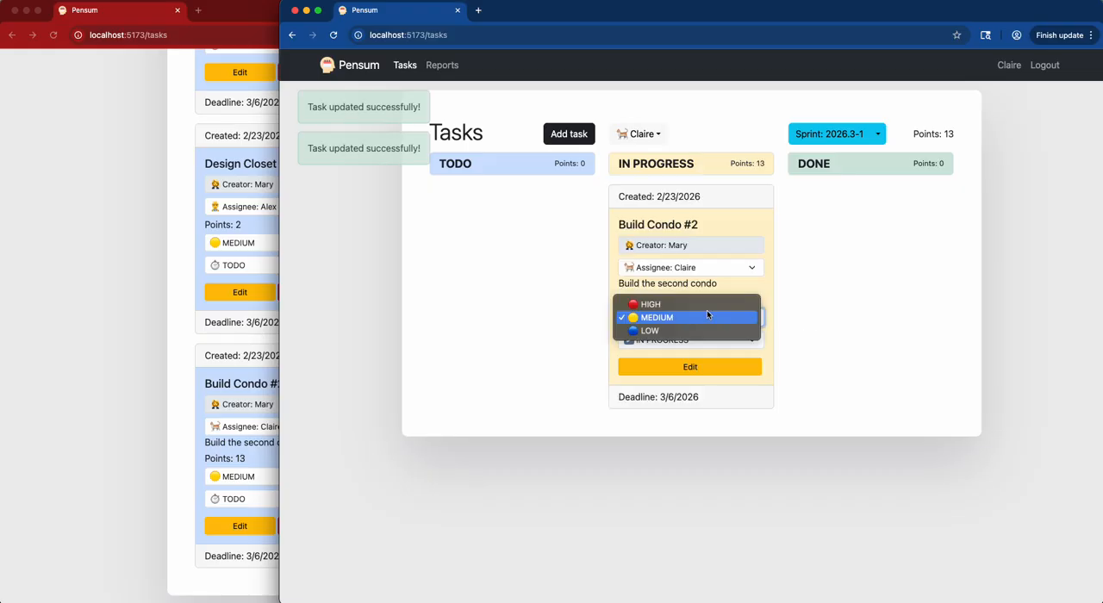
left_click(717, 301)
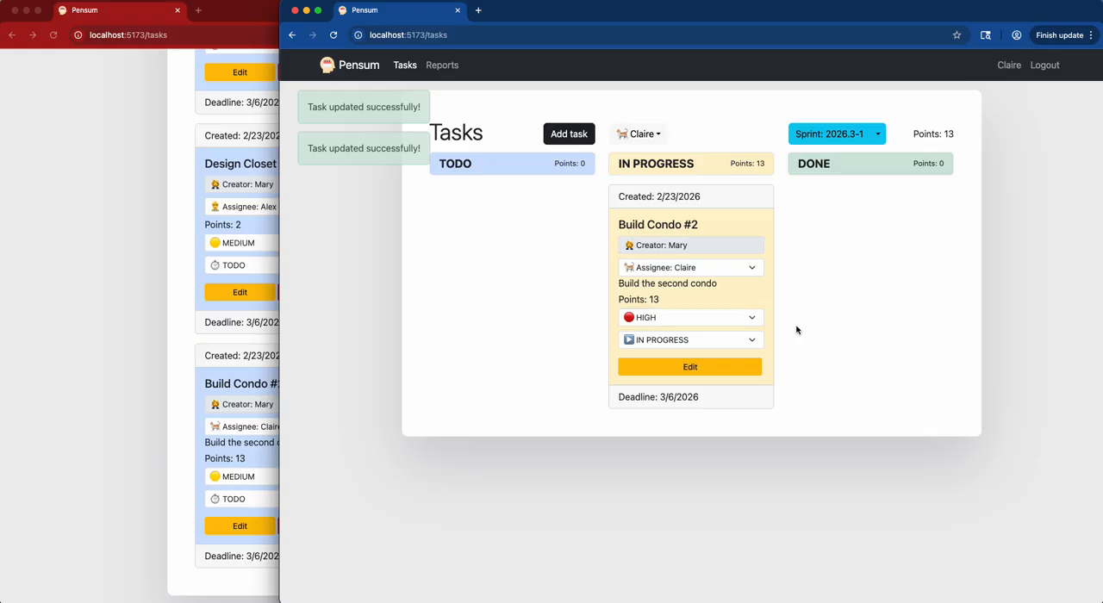
left_click(724, 368)
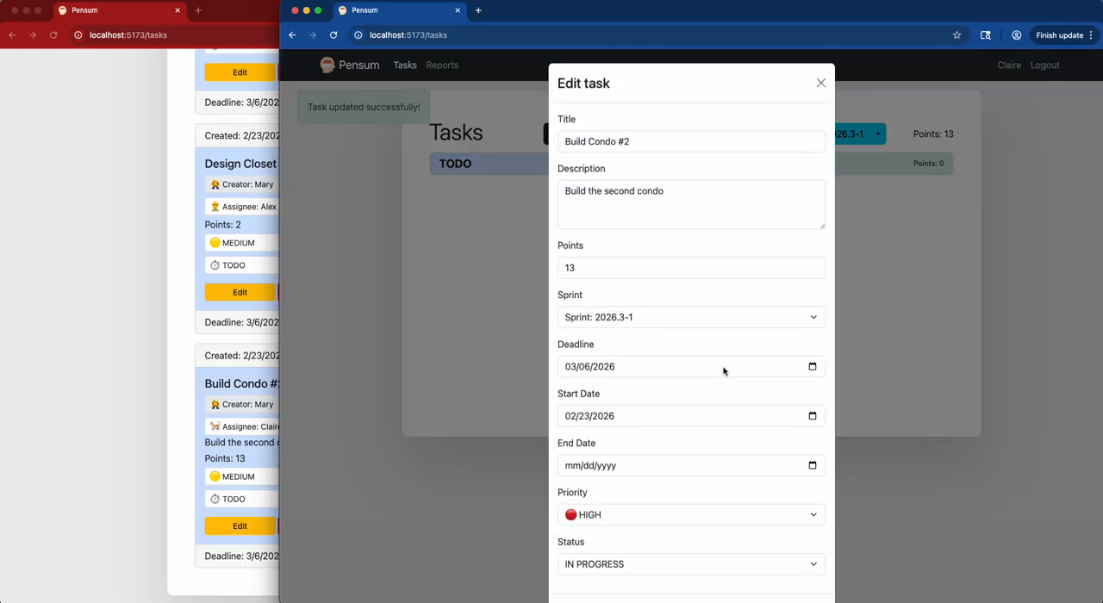
scroll(771, 379, "down", 2)
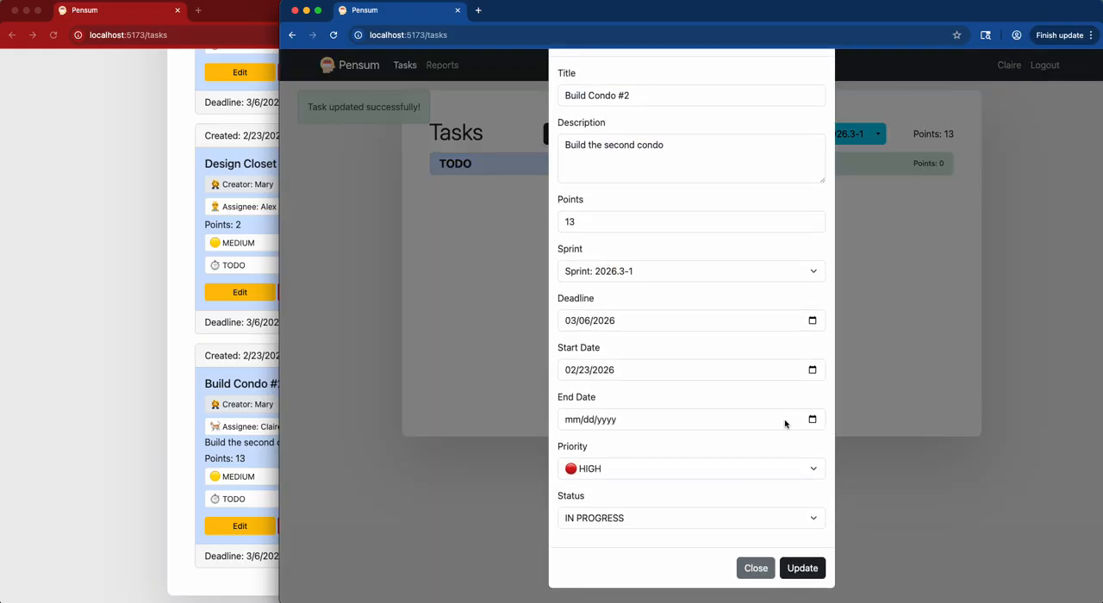
left_click(756, 568)
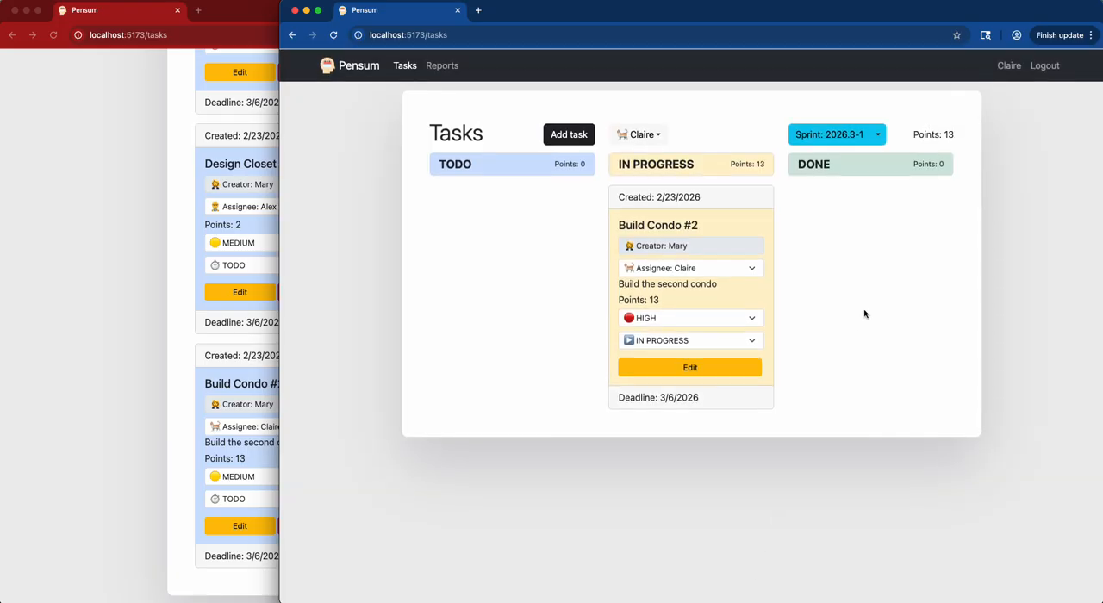
Examine the details of sprint 2026.3-1 in the new user's window and in the manager's window, closing both without changes.
left_click(835, 134)
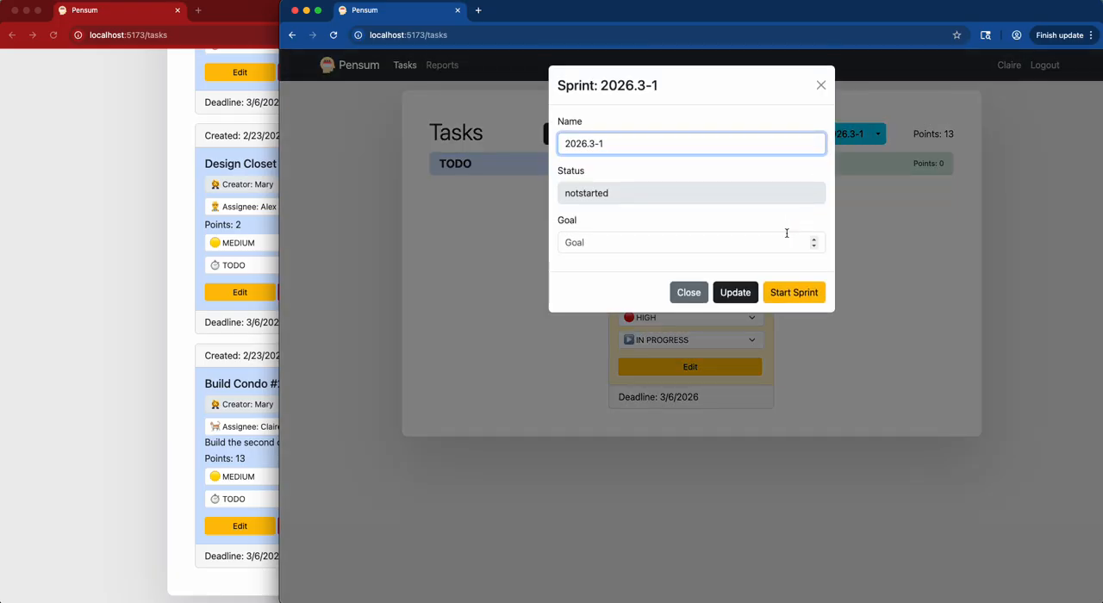
left_click(690, 293)
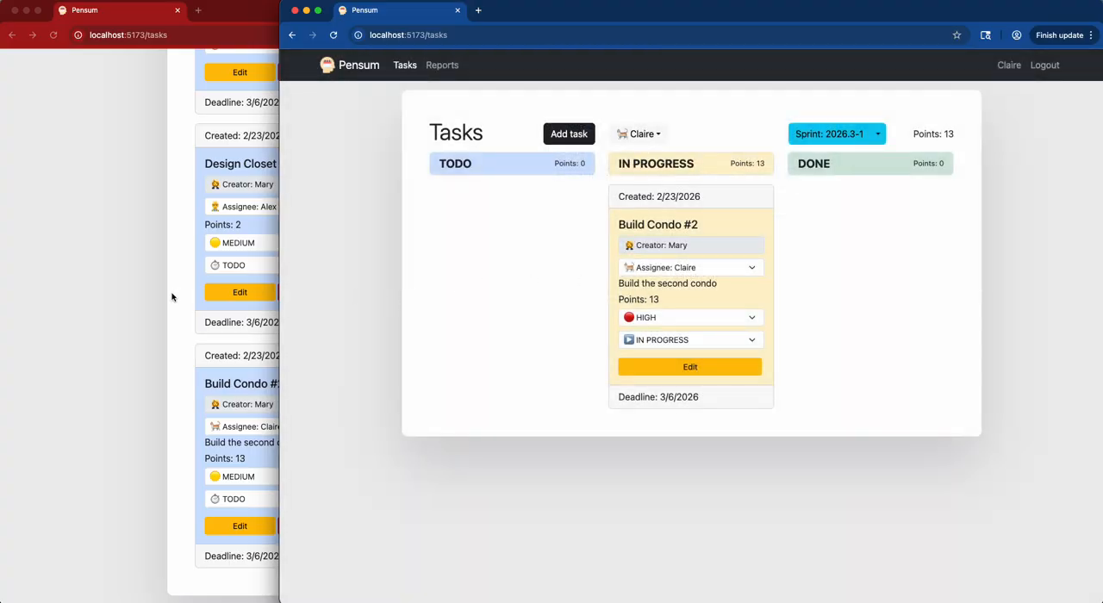
left_click(171, 297)
scroll(572, 222, "up", 5)
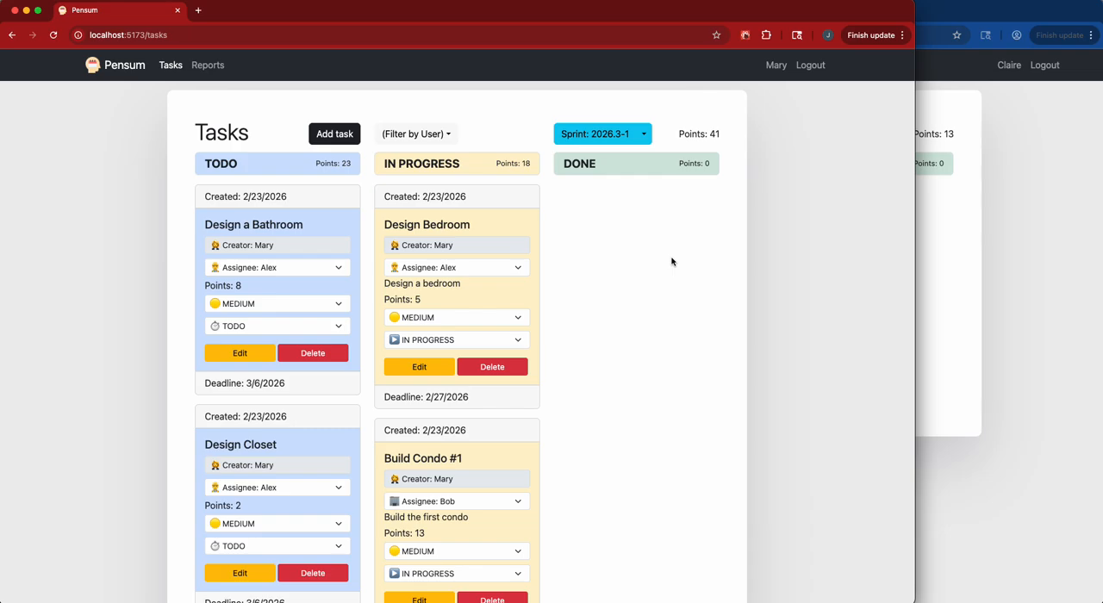
left_click(609, 141)
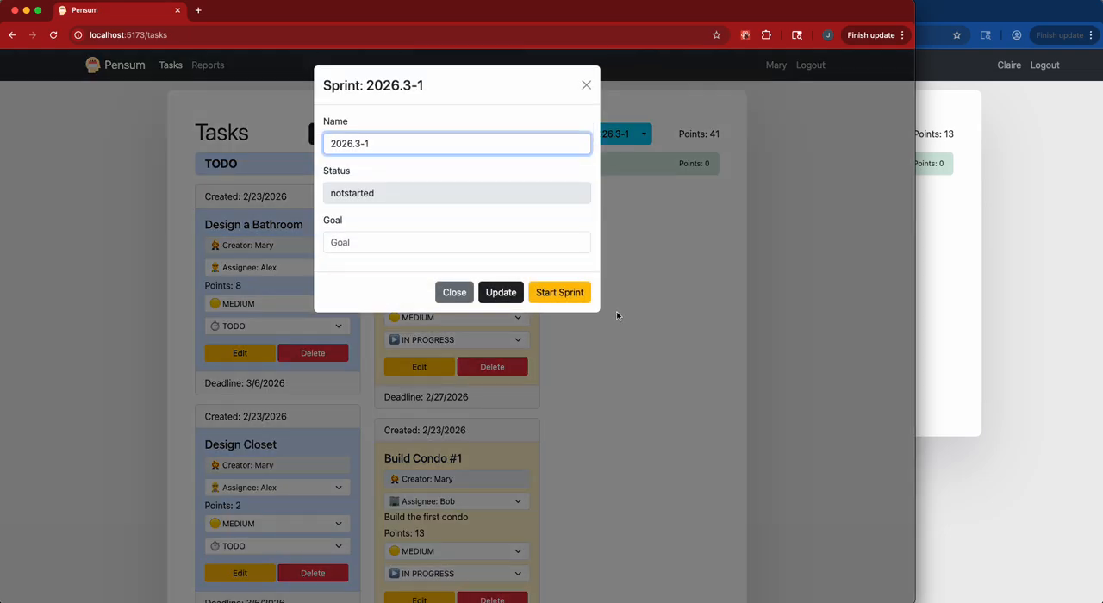
left_click(495, 251)
left_click(452, 300)
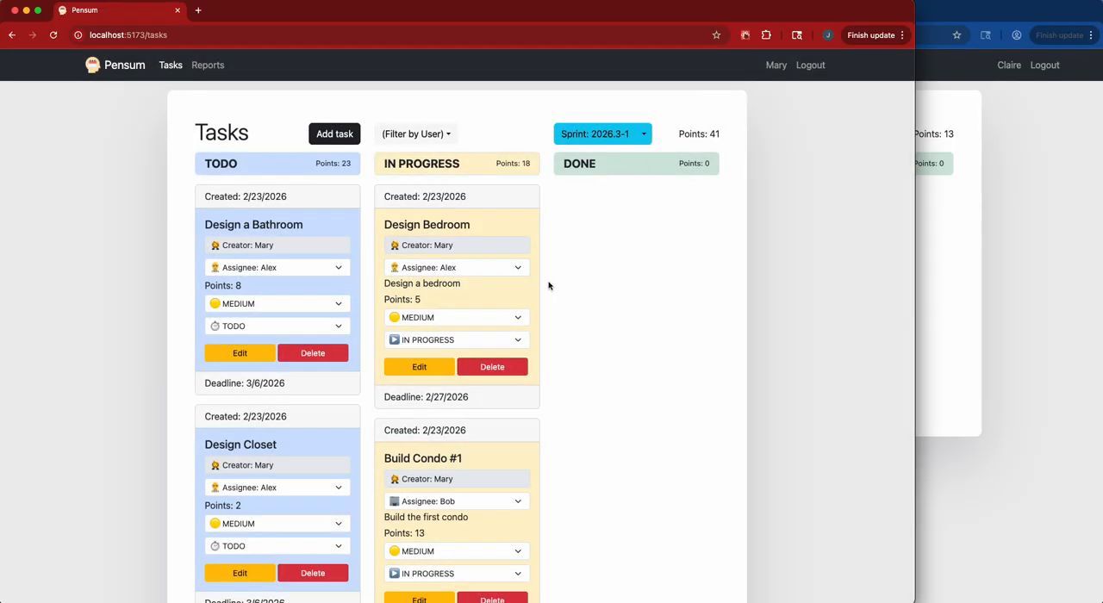
Set the goal of sprint 2026.3-1 to 41 points and save the update.
scroll(549, 286, "down", 5)
scroll(549, 285, "up", 5)
left_click(608, 134)
left_click(363, 243)
type("41")
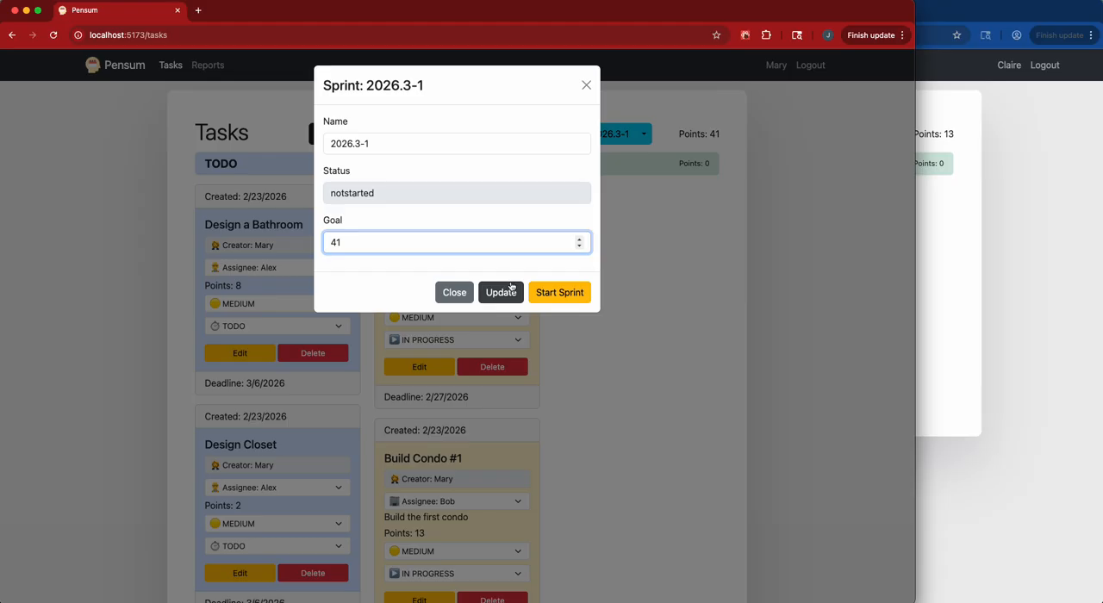
left_click(495, 295)
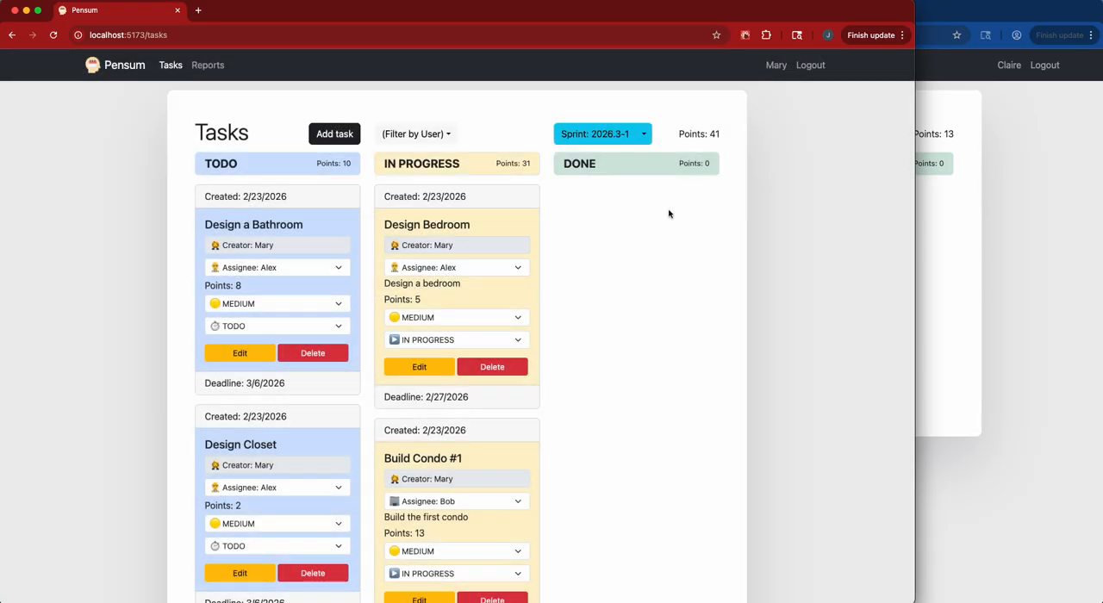
Start sprint 2026.3-1 from its details dialog.
scroll(654, 227, "down", 5)
scroll(647, 226, "up", 5)
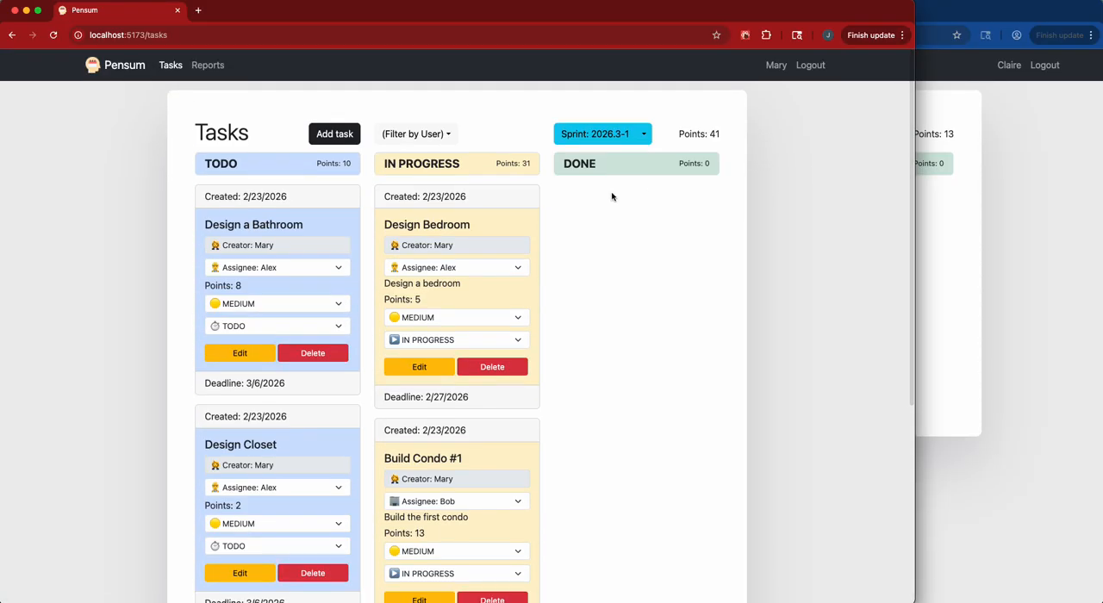
left_click(608, 138)
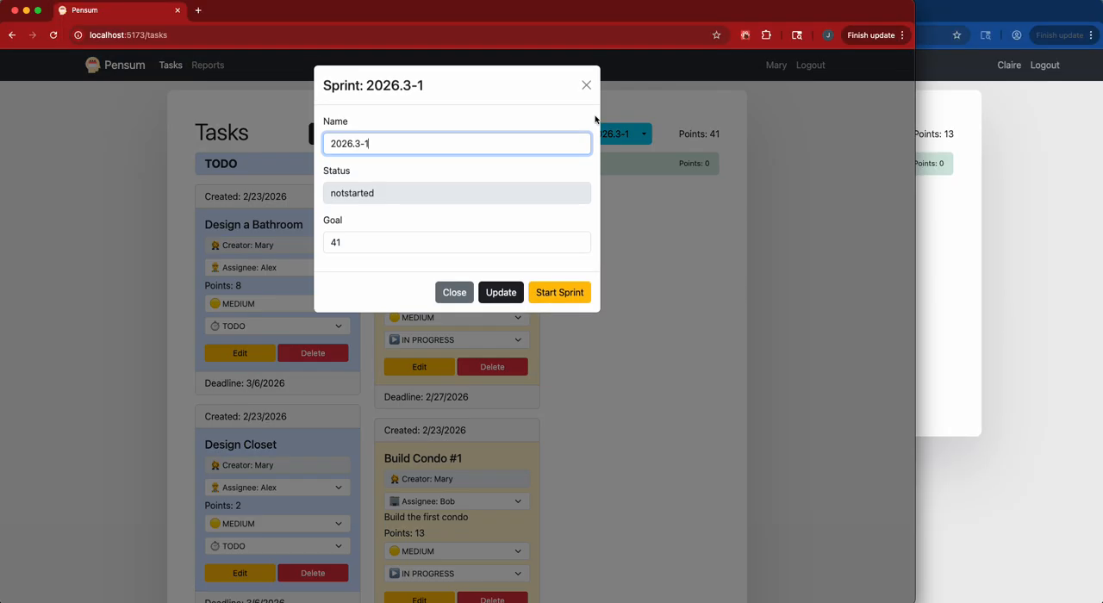
left_click(564, 295)
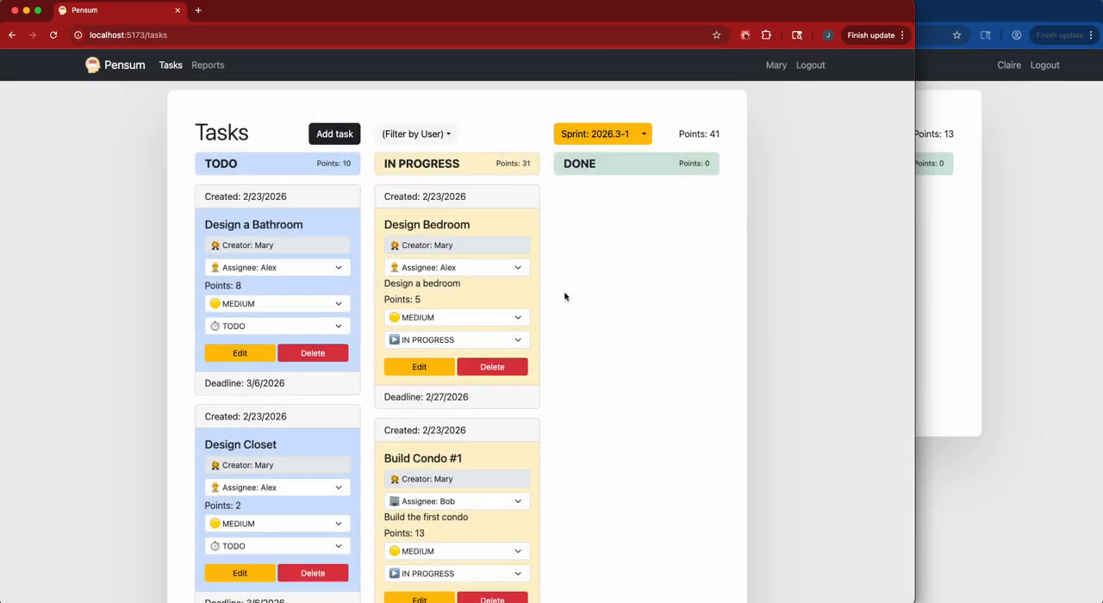
Review the list of available sprints and the details of the started sprint 2026.3-1, closing them without changes.
left_click(644, 138)
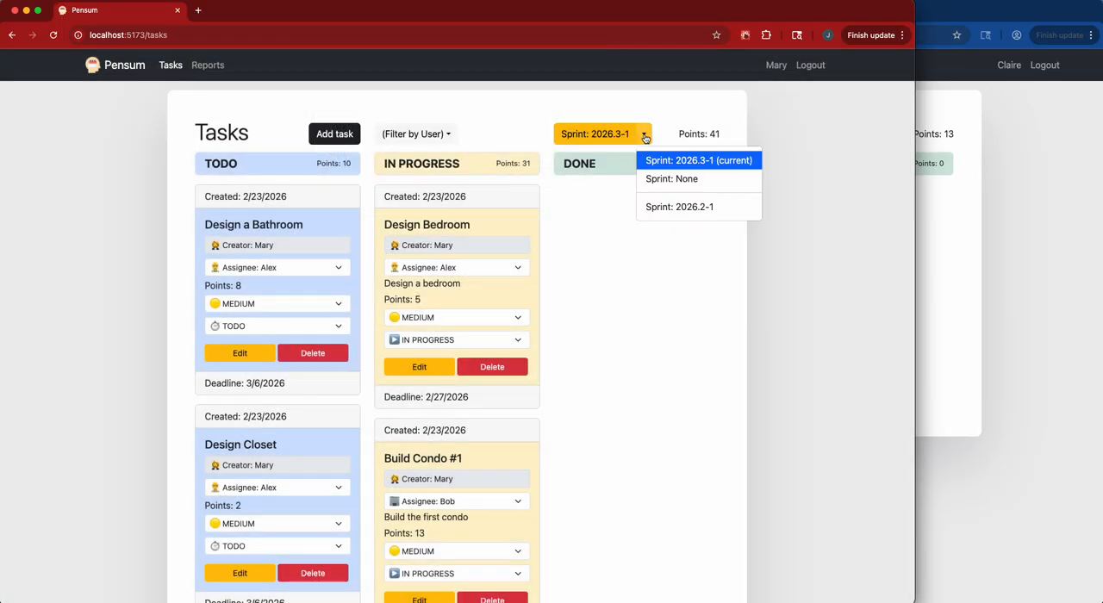
left_click(583, 134)
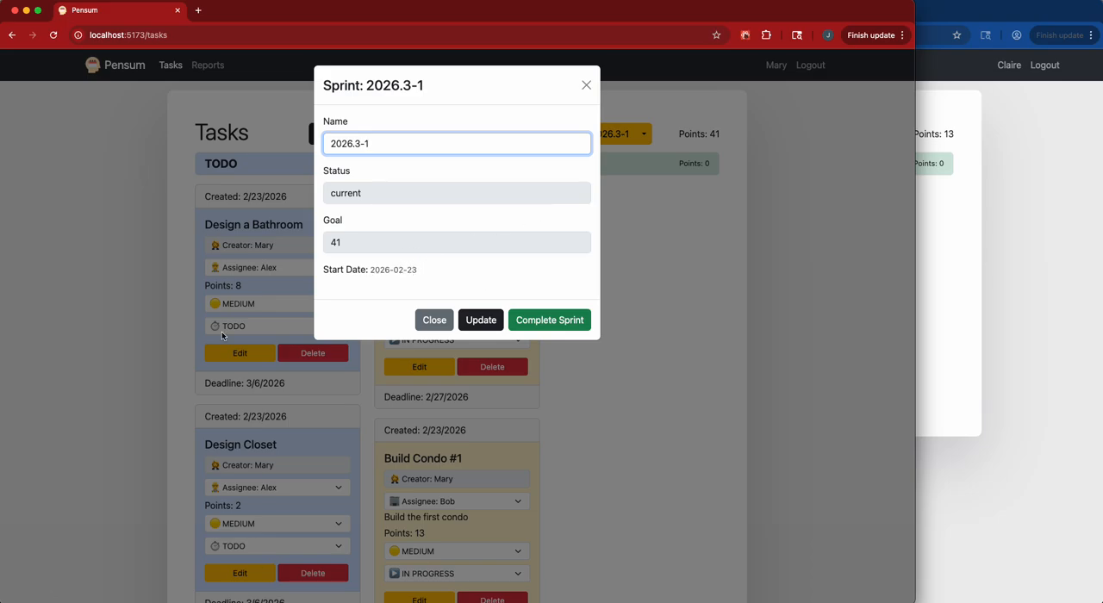
left_click(429, 319)
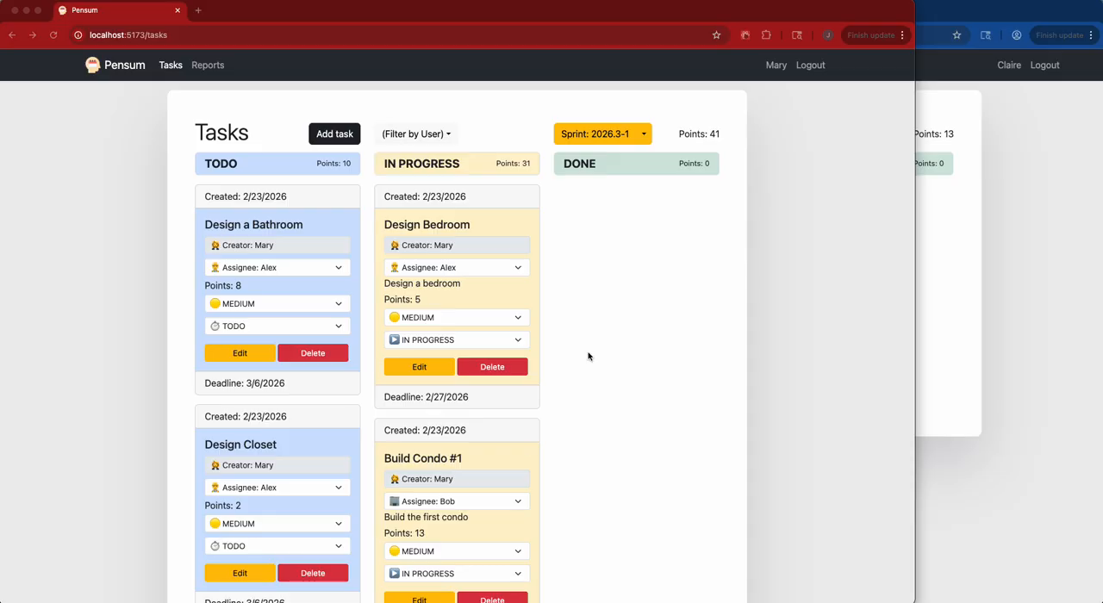
left_click(580, 266)
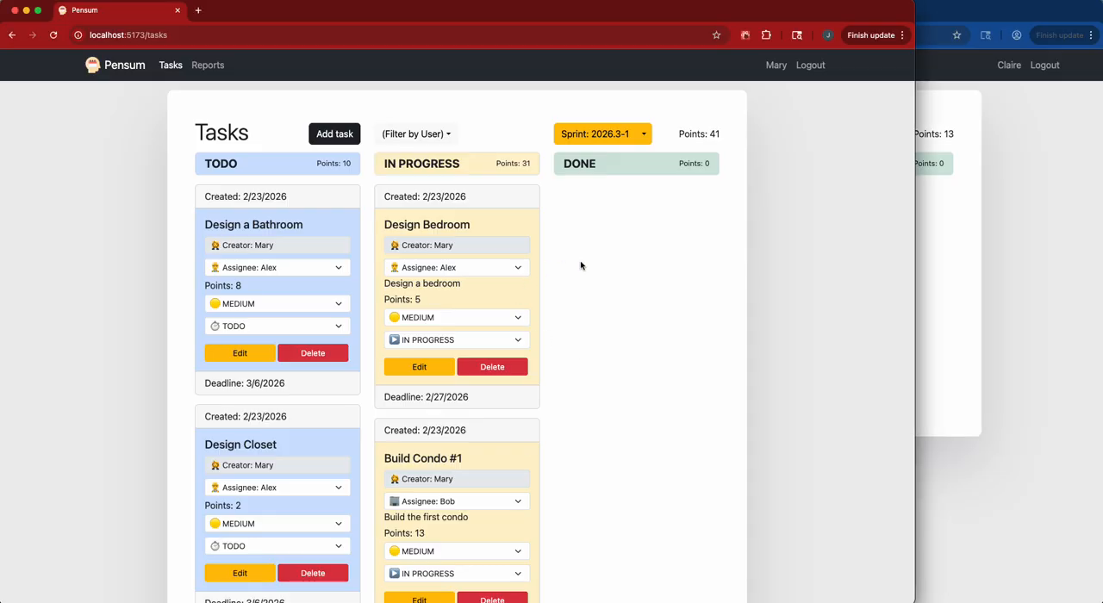
Mark the Design Bedroom, Build Condo #1 and Build Condo #2 tasks as DONE on their cards.
scroll(580, 265, "down", 3)
scroll(581, 266, "up", 3)
left_click(461, 347)
left_click(461, 353)
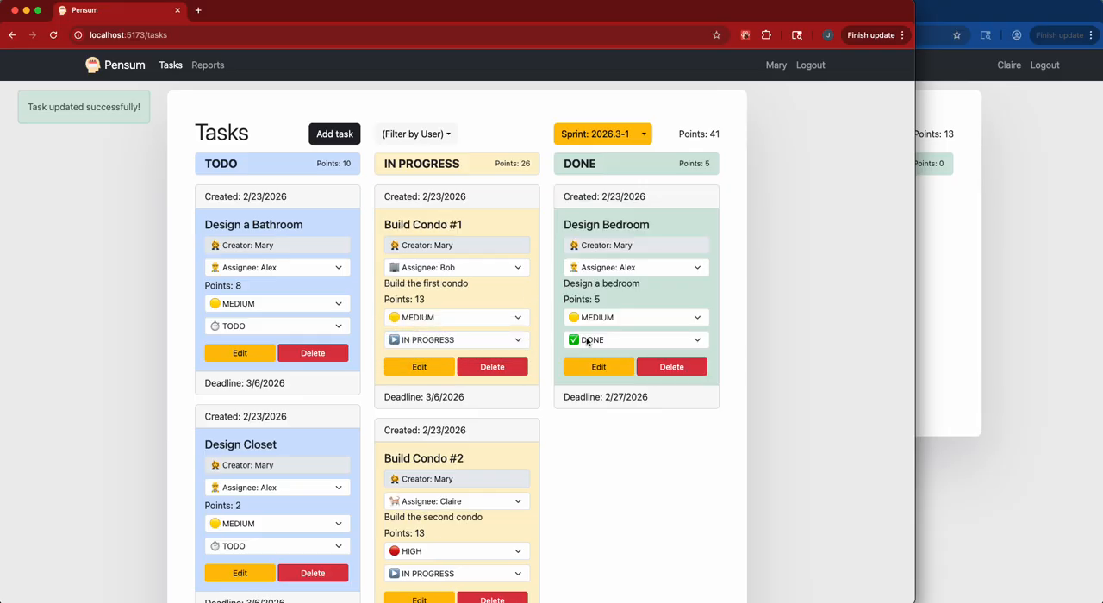
left_click(462, 345)
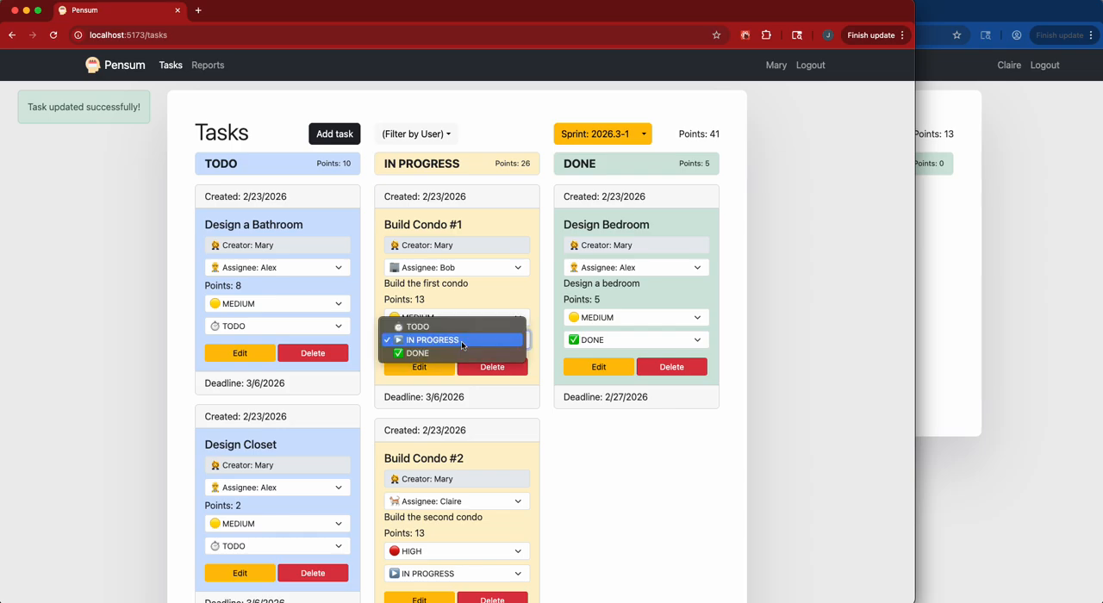
left_click(457, 353)
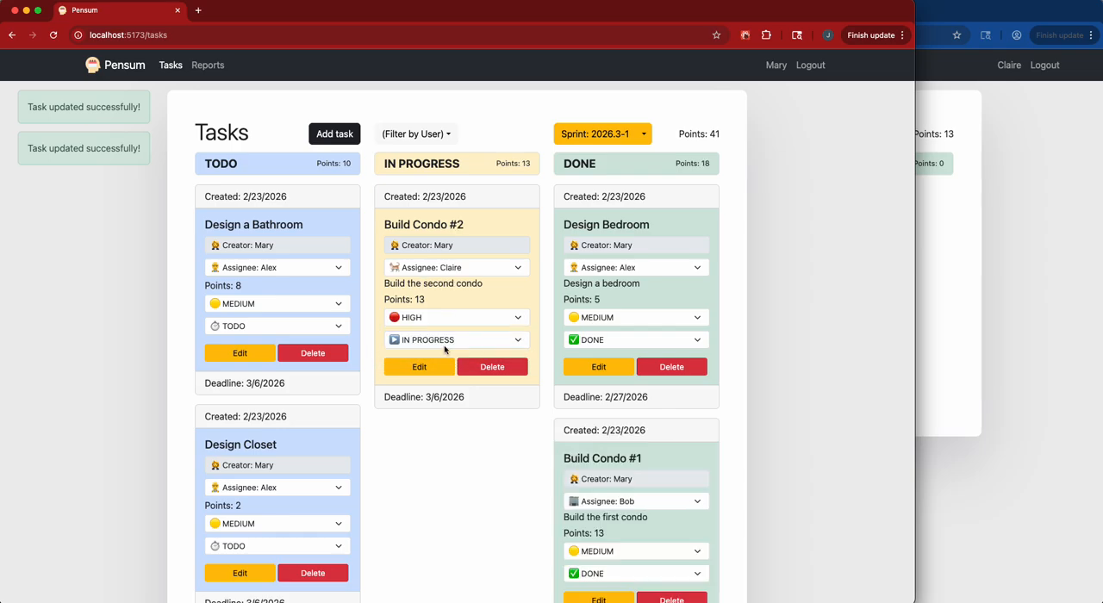
left_click(445, 346)
left_click(443, 353)
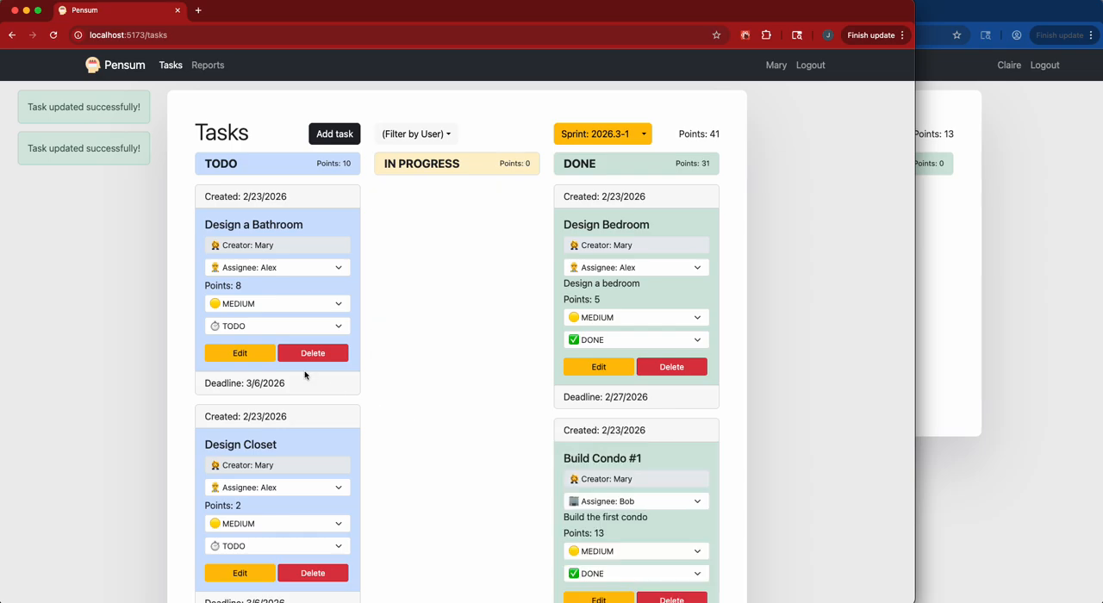
left_click(295, 325)
left_click(456, 285)
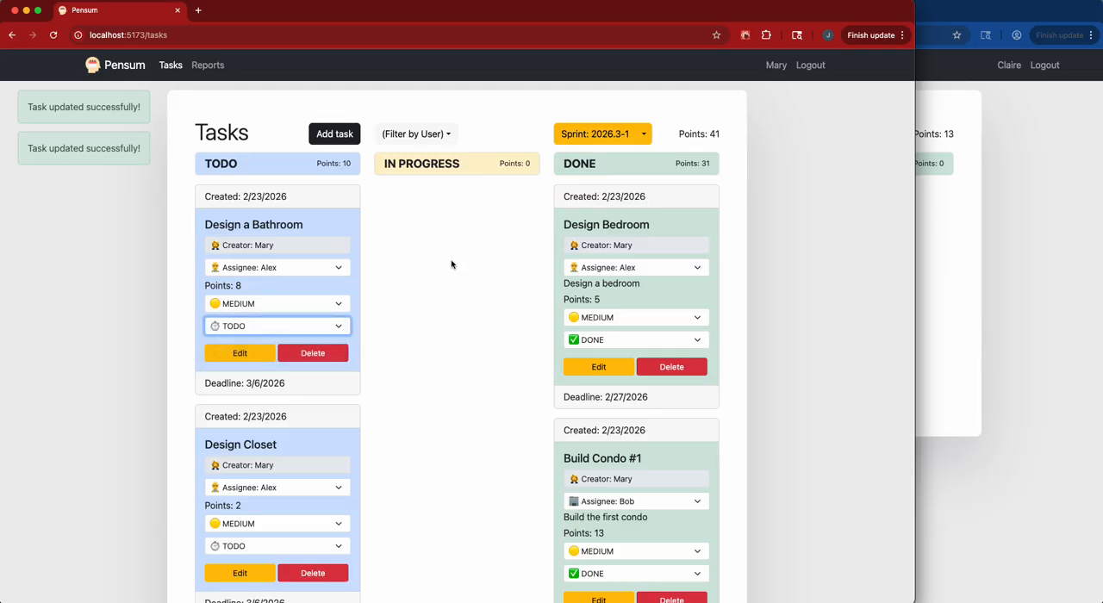
Examine the all-sprints points chart in the reports, including the breakdown for sprint 2026.3-1.
left_click(220, 73)
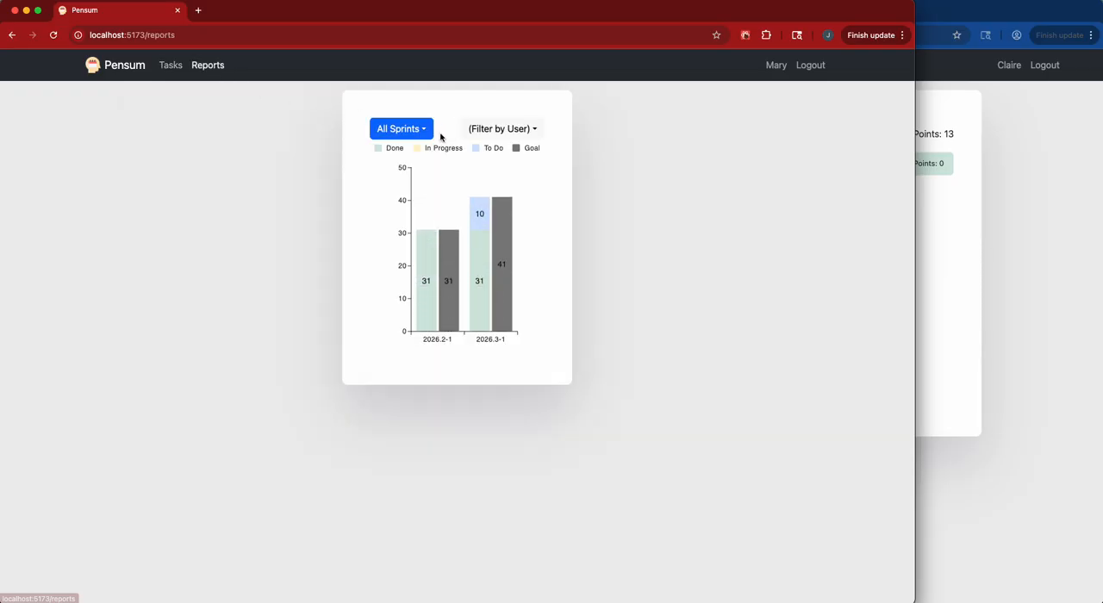
left_click(428, 133)
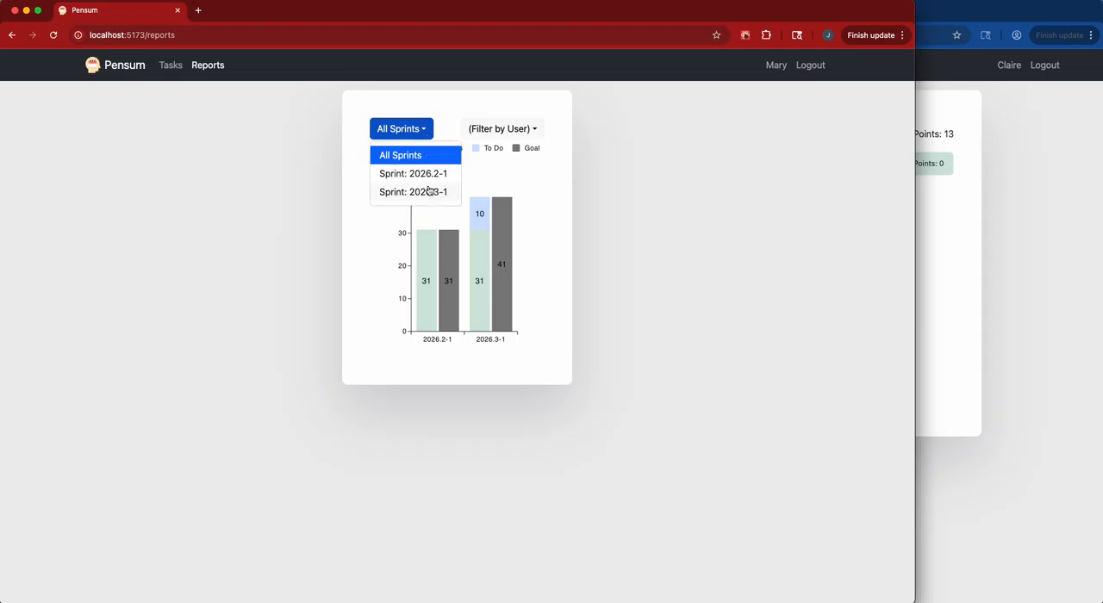
left_click(586, 112)
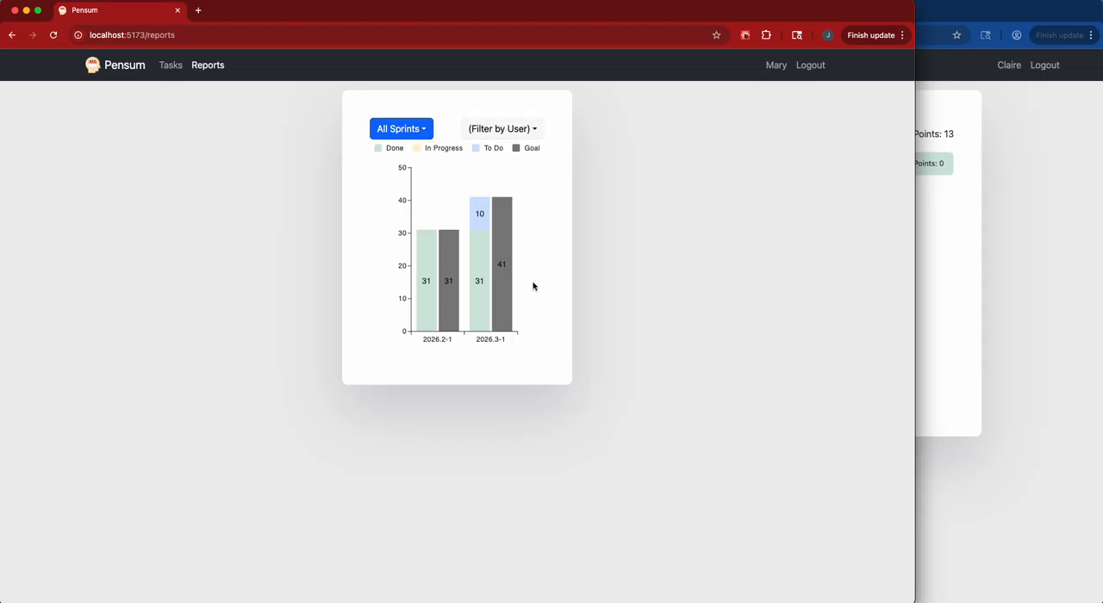
mouse_move(483, 216)
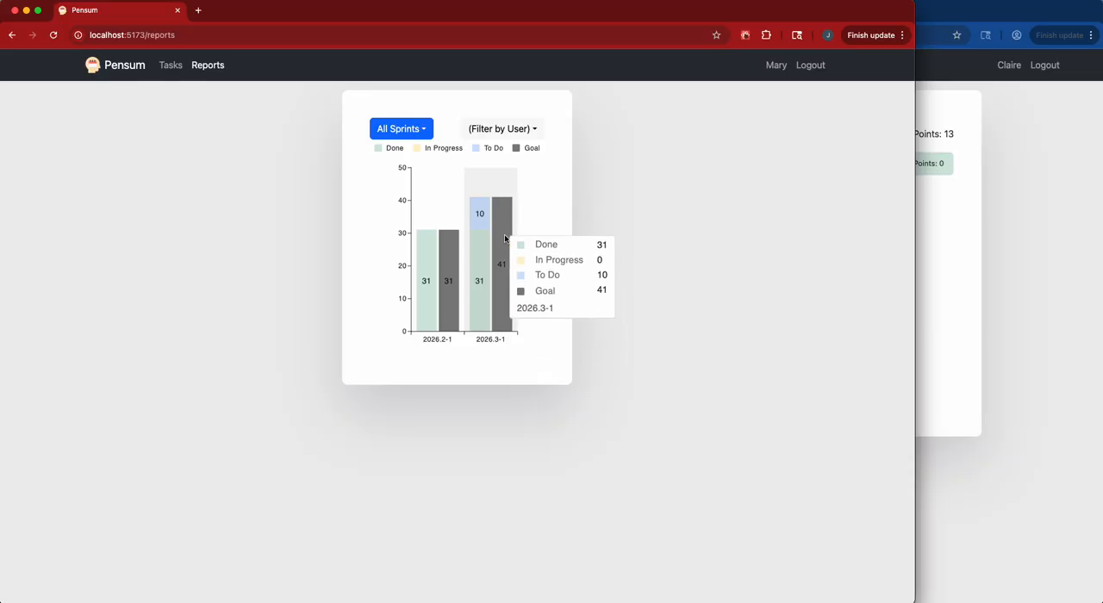
Show the tasks of sprint 2026.3-1 and return Build Condo #2 to IN PROGRESS on its card.
left_click(170, 66)
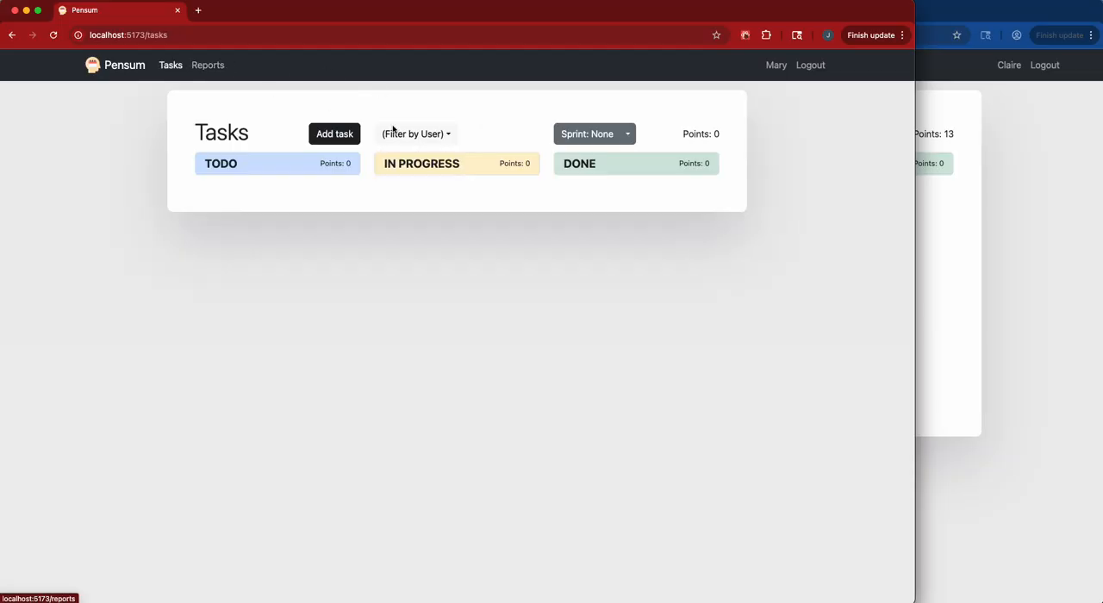
left_click(627, 129)
left_click(655, 161)
left_click(644, 135)
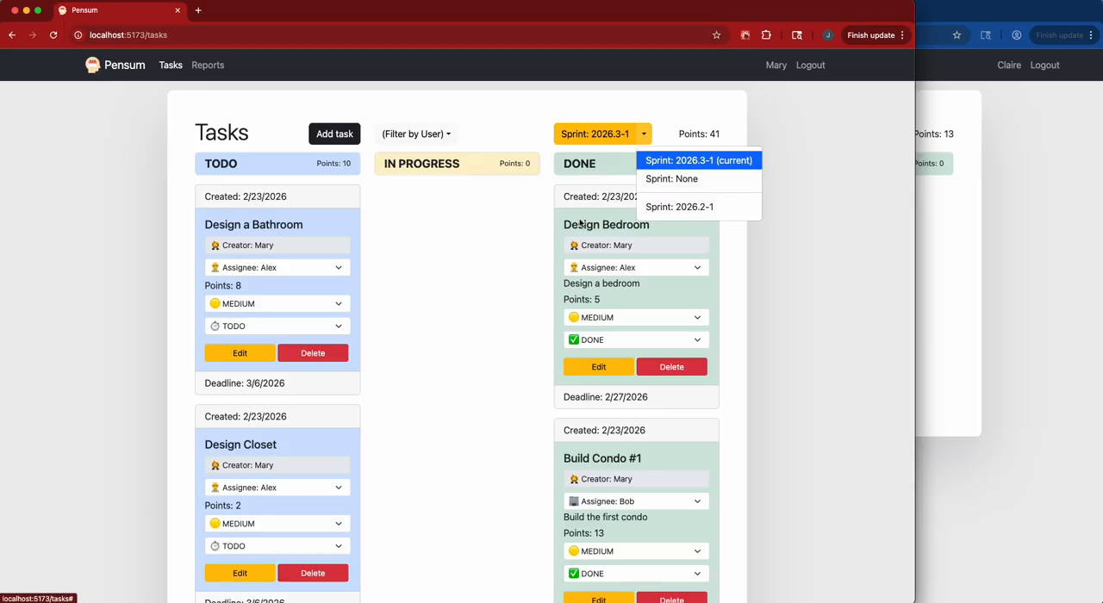
left_click(681, 161)
scroll(655, 388, "down", 5)
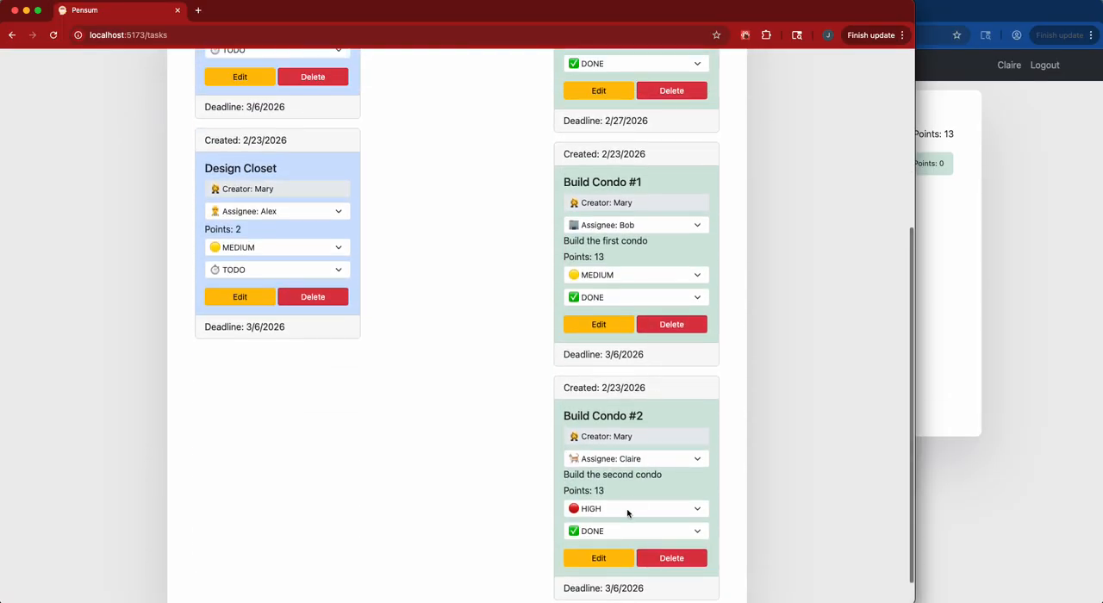
left_click(627, 510)
left_click(528, 527)
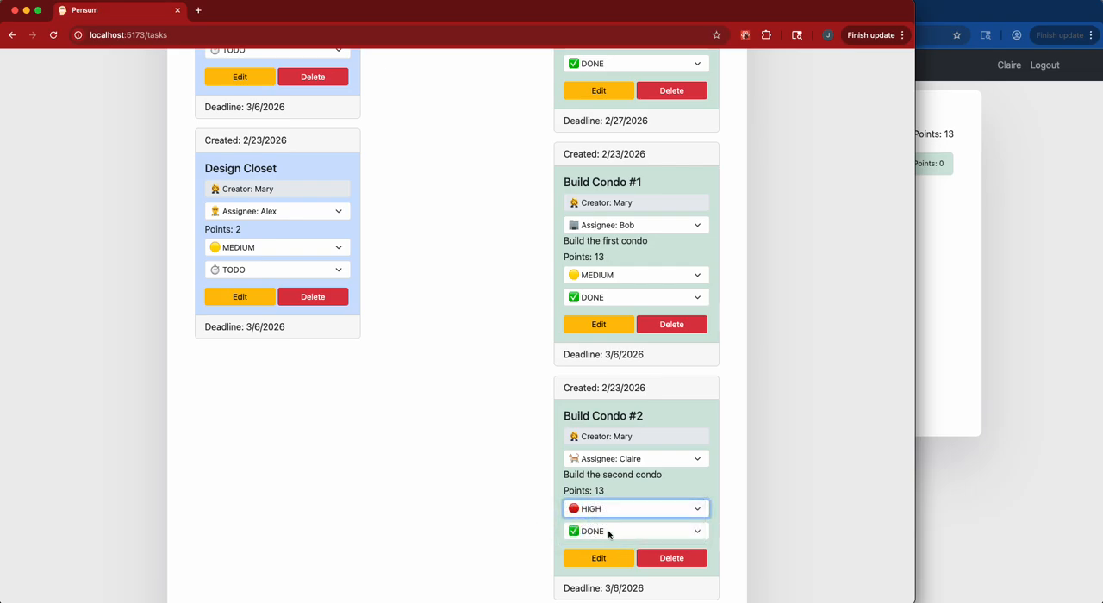
left_click(608, 535)
left_click(603, 515)
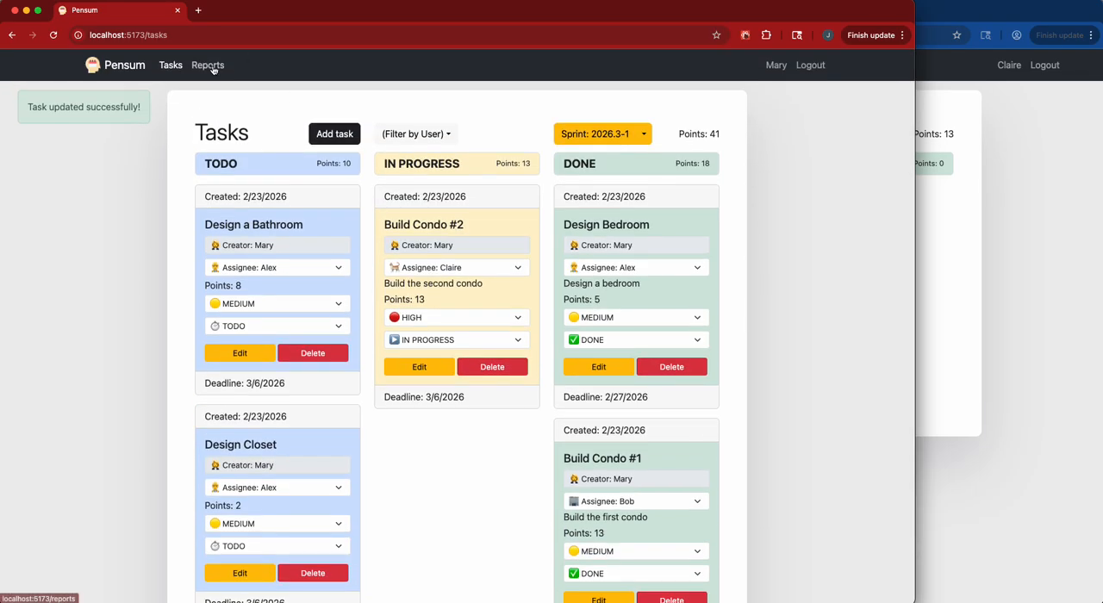
Check the point breakdown of sprint 2026.3-1 in the reports again and return to that sprint's task board.
left_click(211, 67)
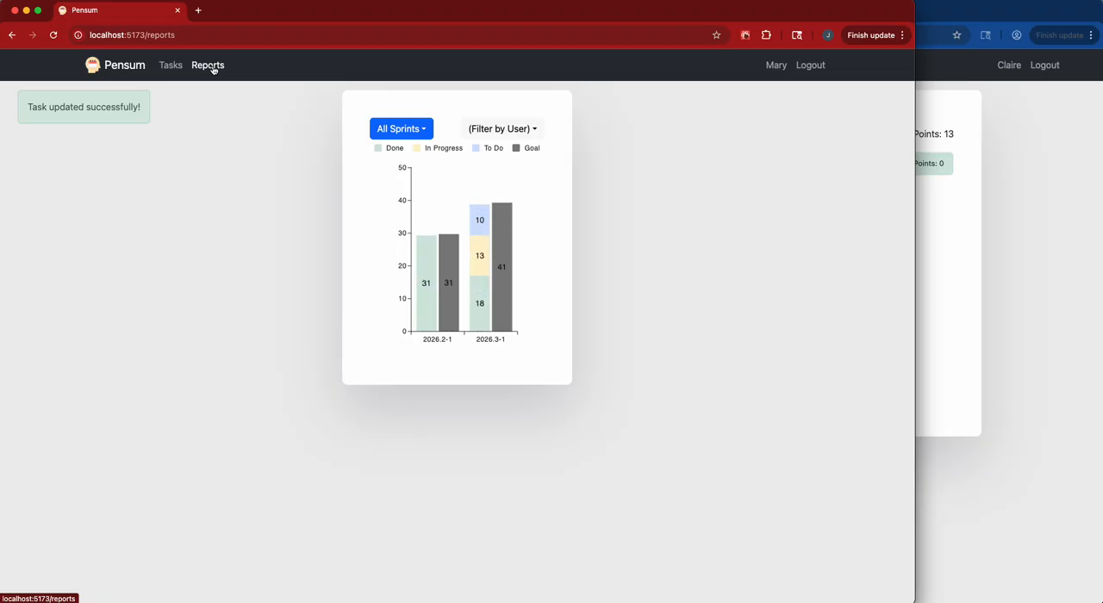
mouse_move(482, 250)
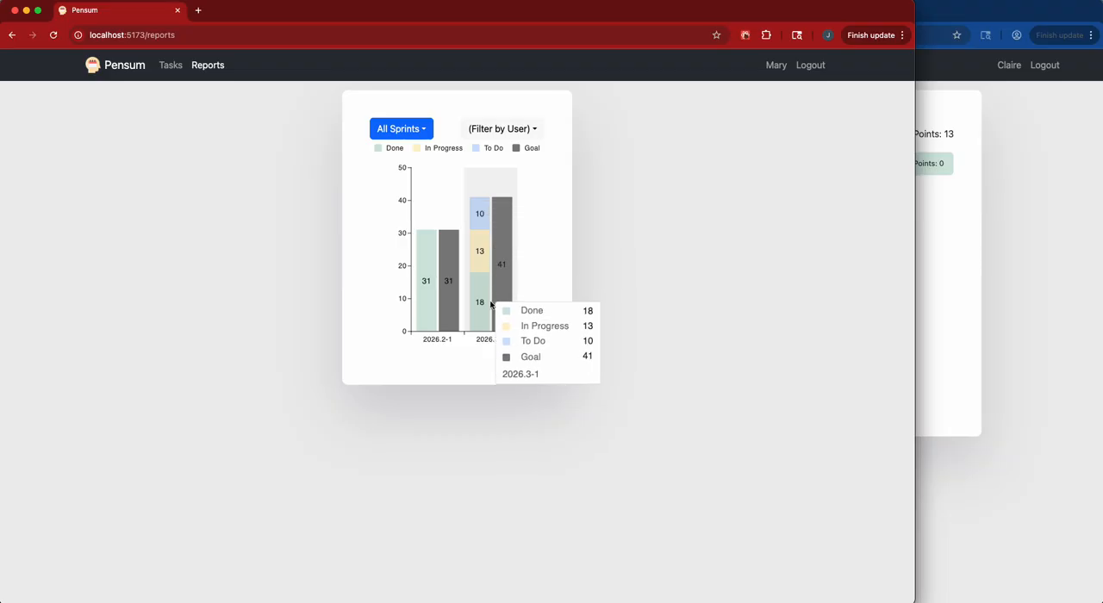
left_click(172, 65)
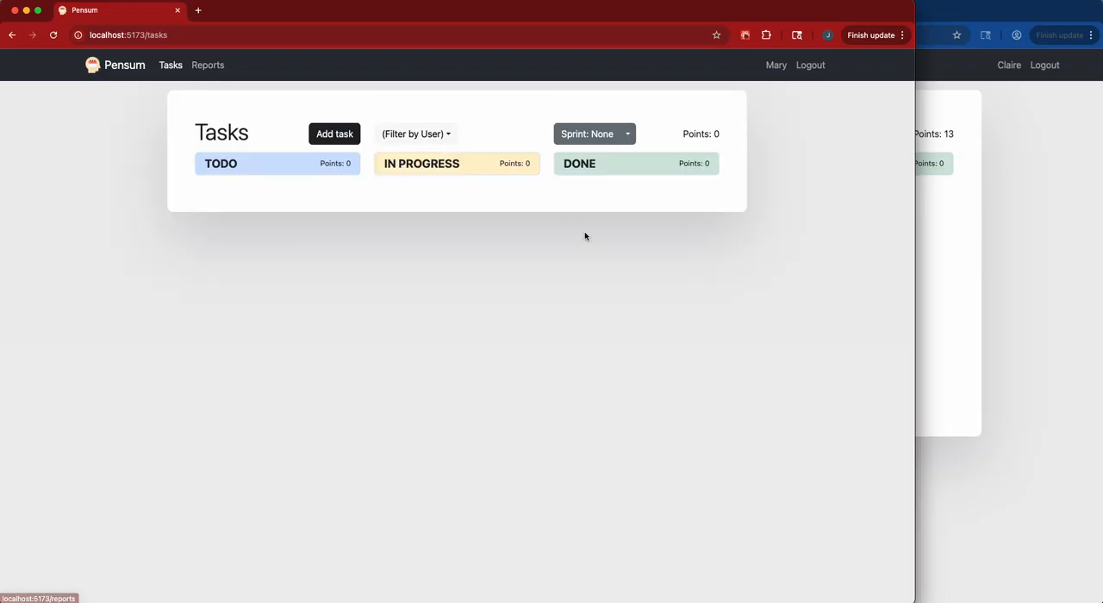
left_click(630, 135)
left_click(662, 161)
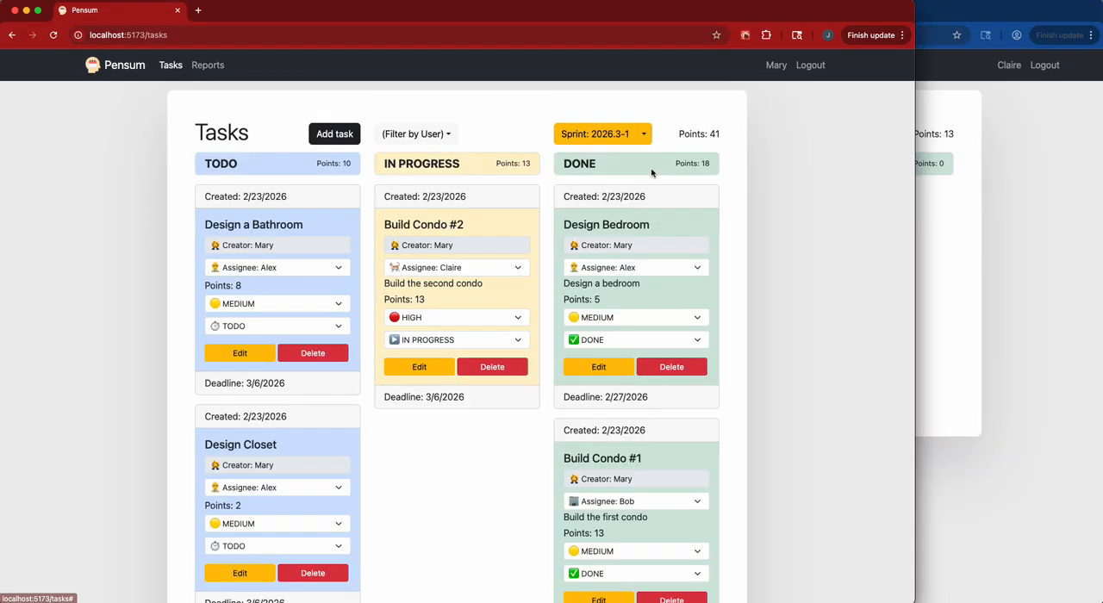
Mark the remaining Build Condo #2, Design a Bathroom and Design Closet tasks as DONE.
scroll(452, 319, "down", 1)
left_click(468, 295)
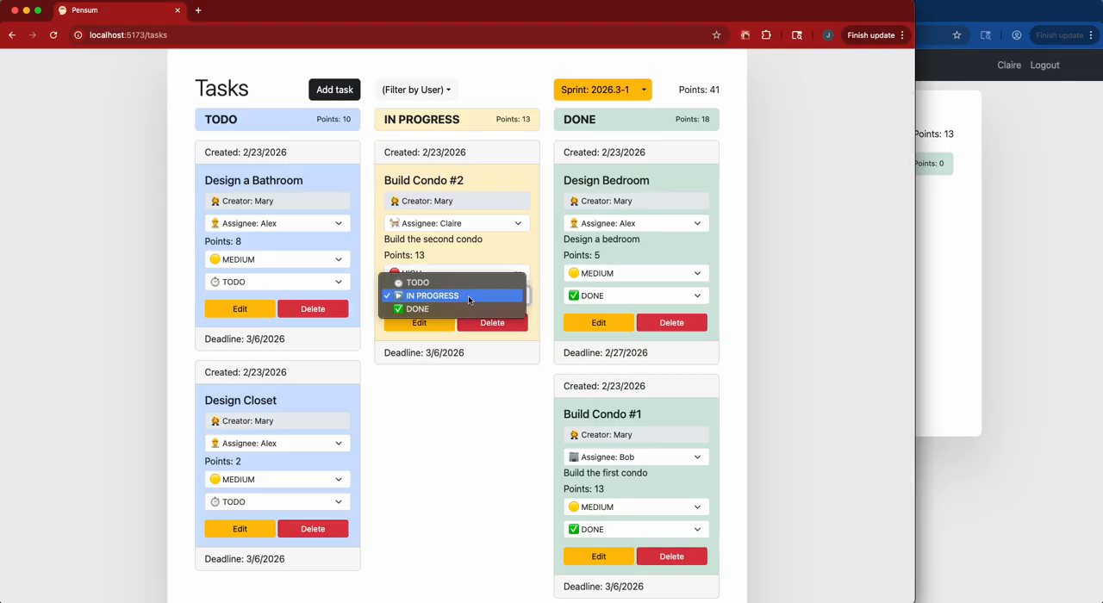
left_click(461, 312)
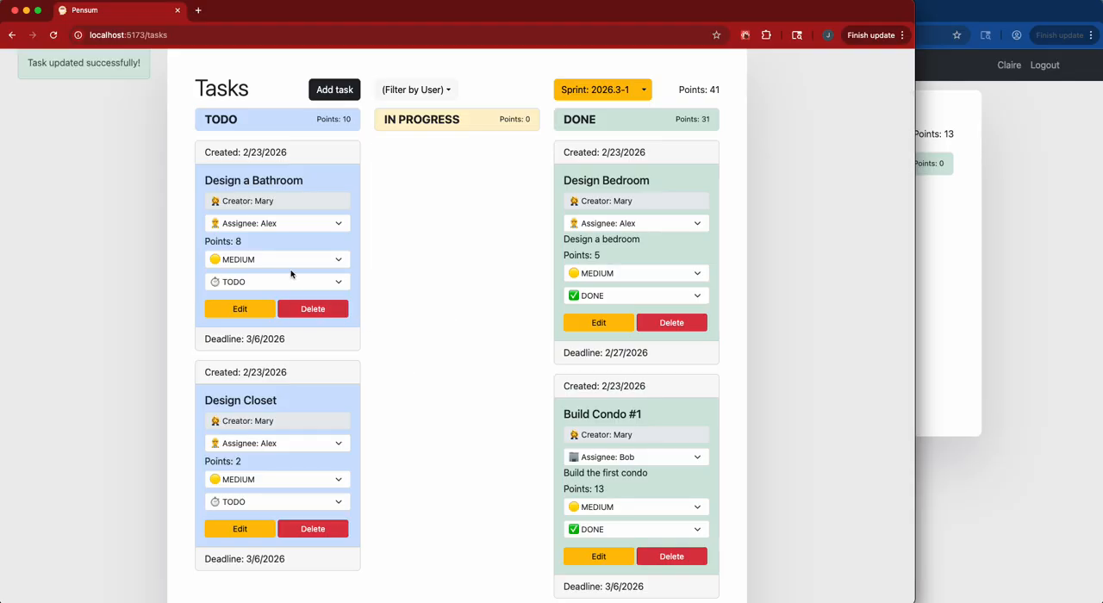
left_click(282, 283)
left_click(270, 308)
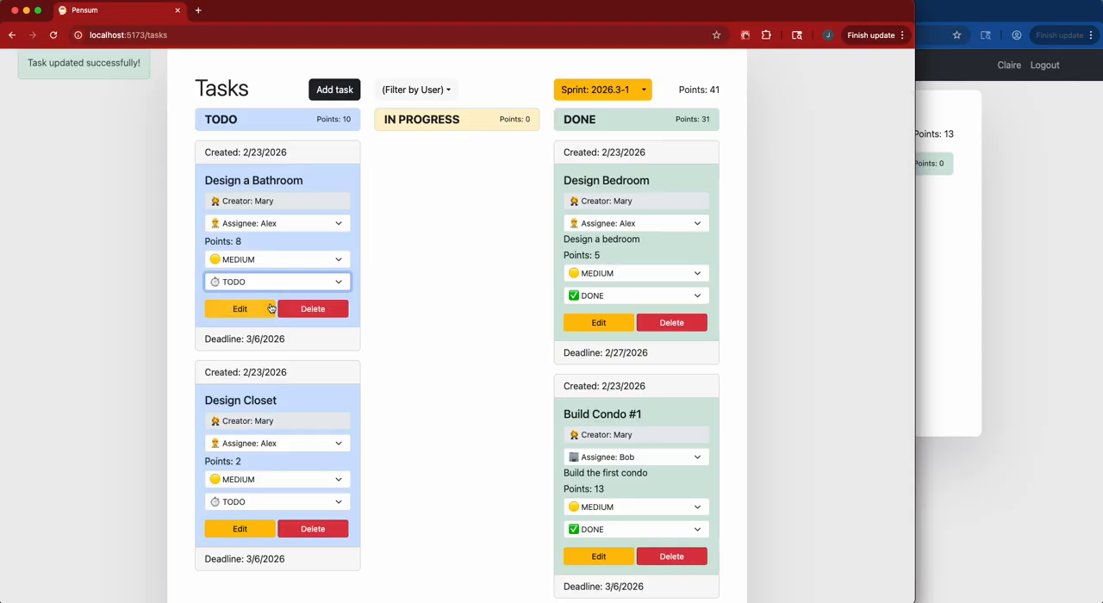
left_click(273, 282)
left_click(259, 280)
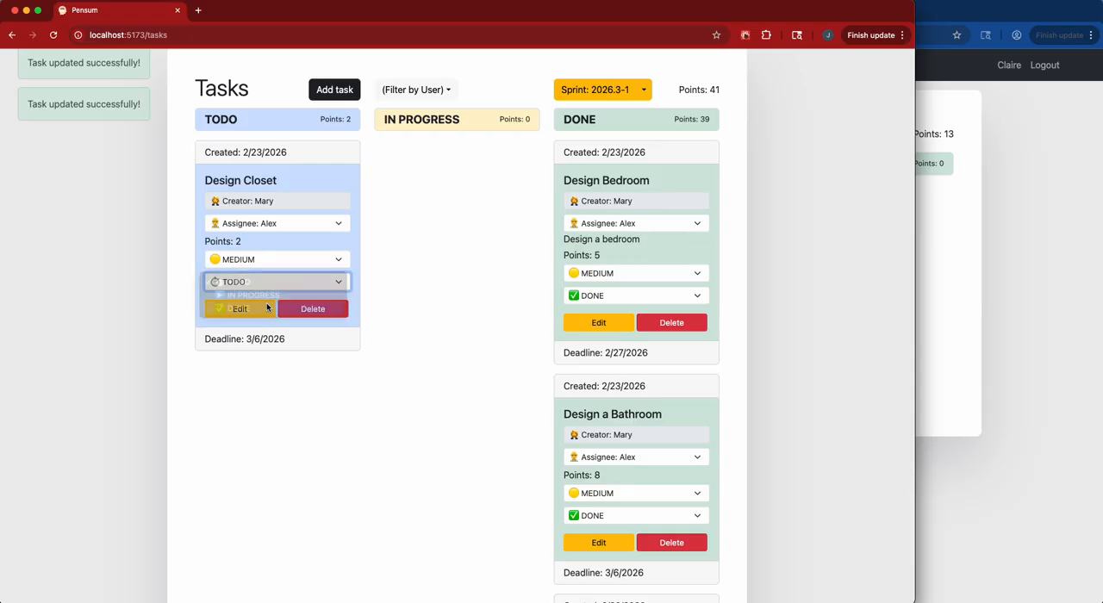
Review the Design Bedroom task's edit form, including its dates and status, and close it without changes.
left_click(596, 324)
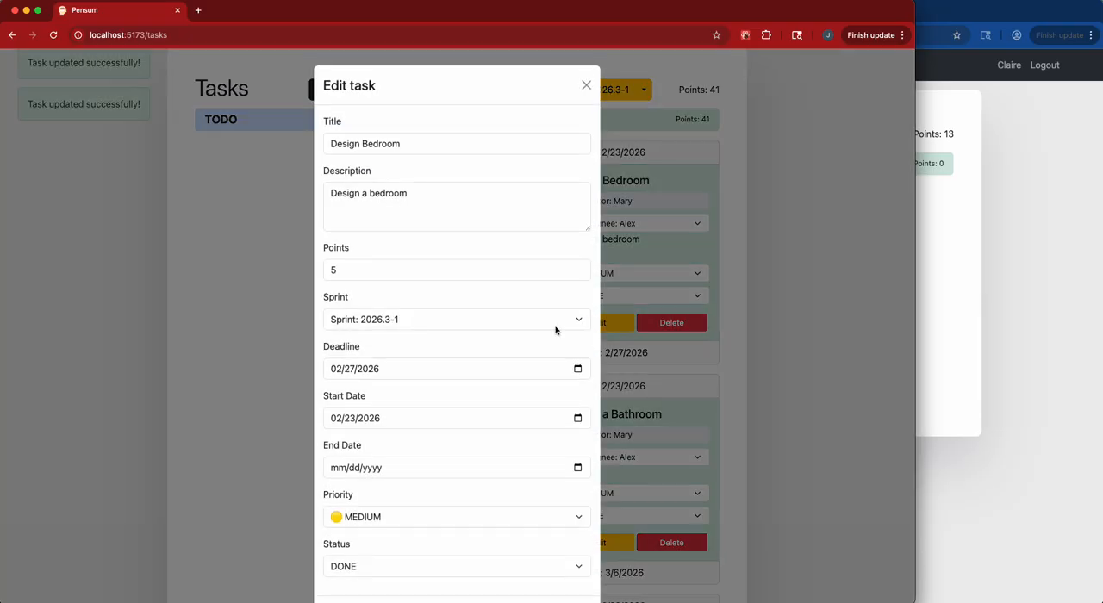
scroll(573, 350, "down", 2)
scroll(574, 350, "up", 2)
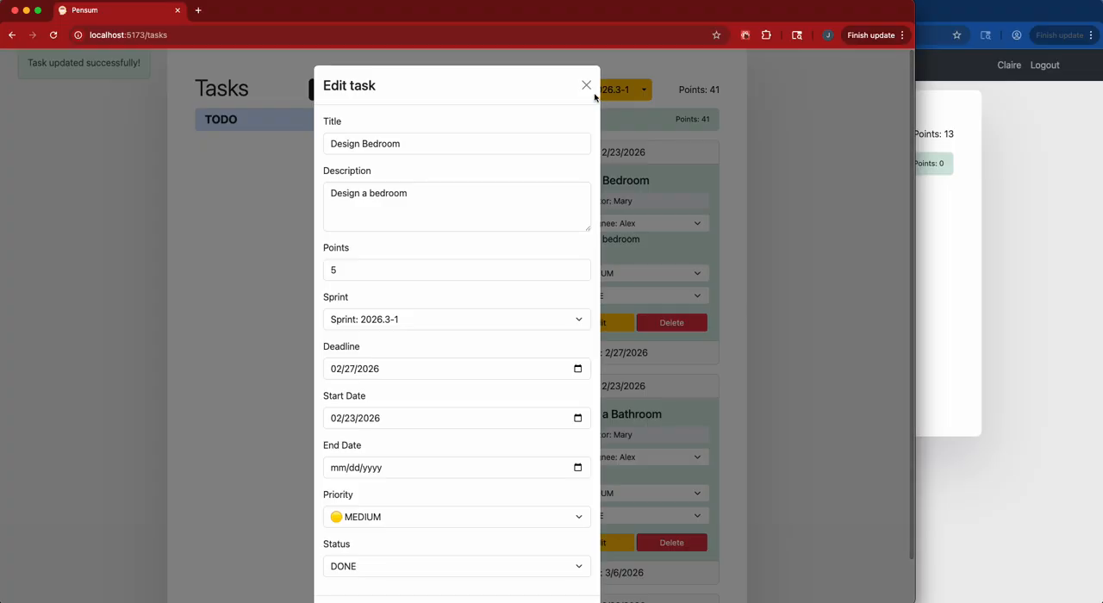
left_click(586, 84)
Filter the sprint's tasks by the user assigned to the design tasks and look through their cards.
left_click(452, 95)
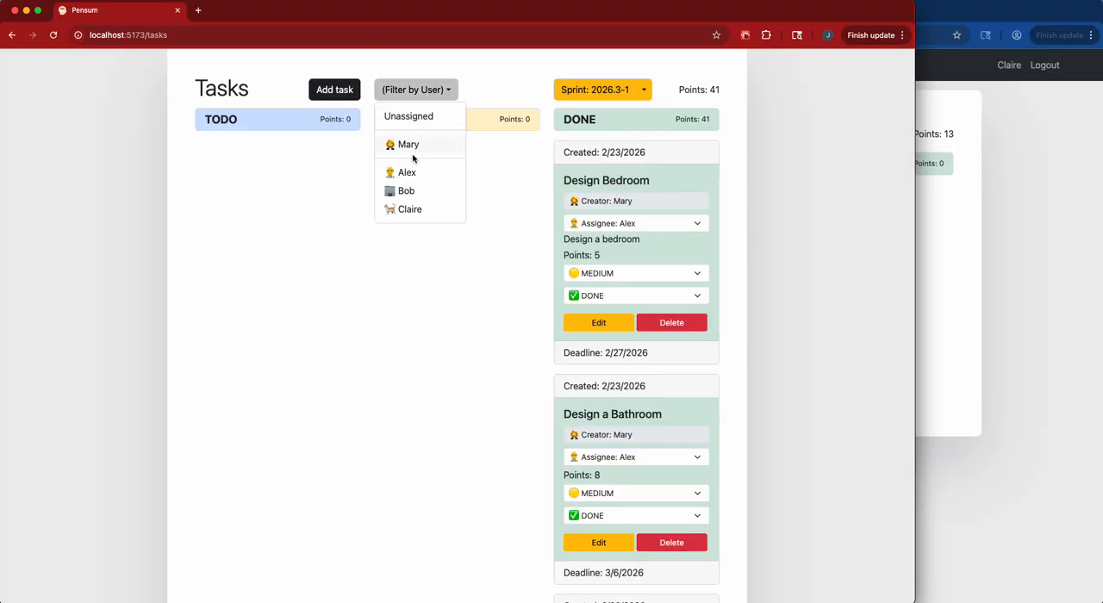
left_click(407, 177)
scroll(461, 269, "down", 5)
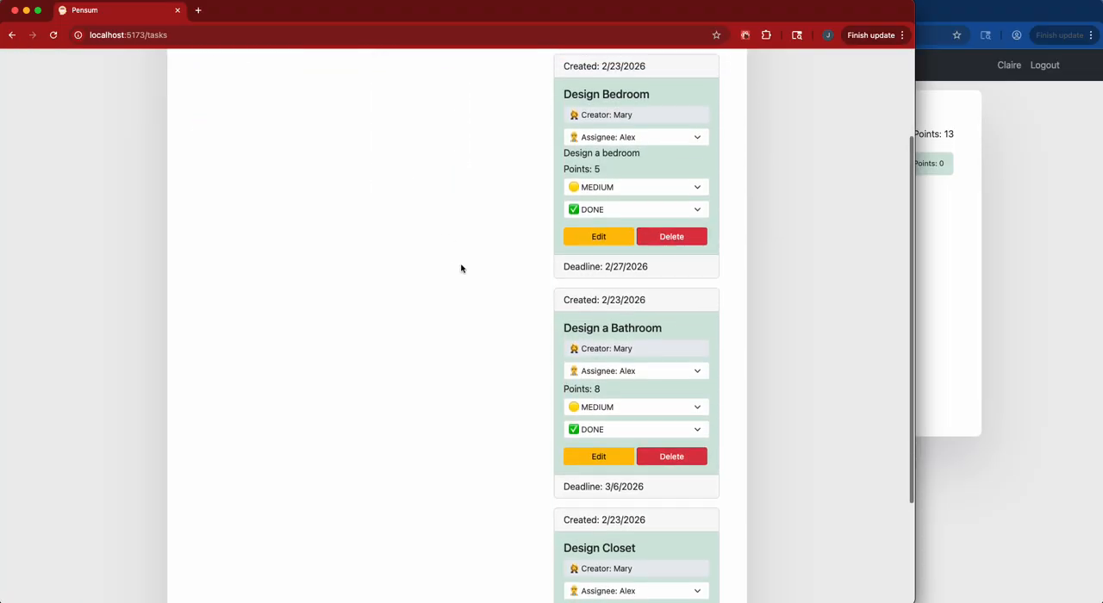
Set the Design Bedroom task's end date to 02/26/2026 and save the update.
scroll(461, 268, "up", 6)
left_click(616, 370)
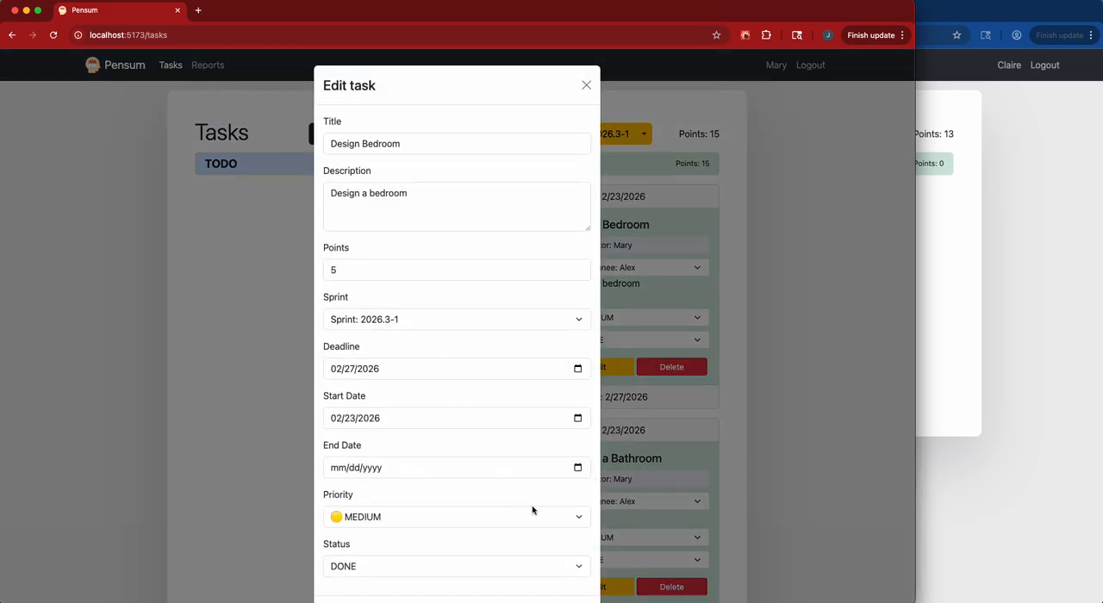
left_click(580, 470)
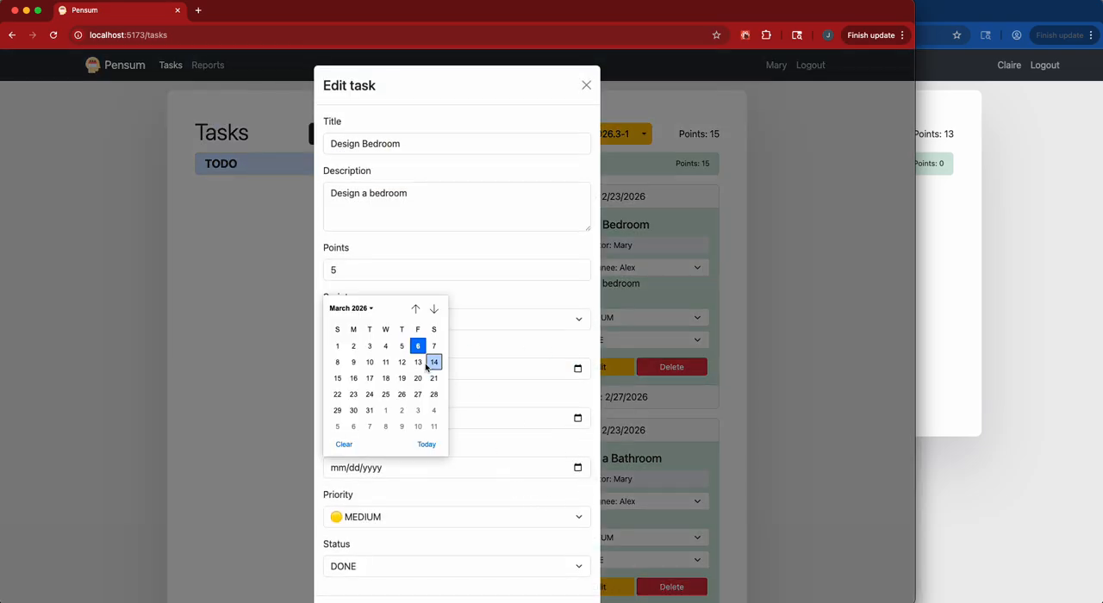
left_click(414, 309)
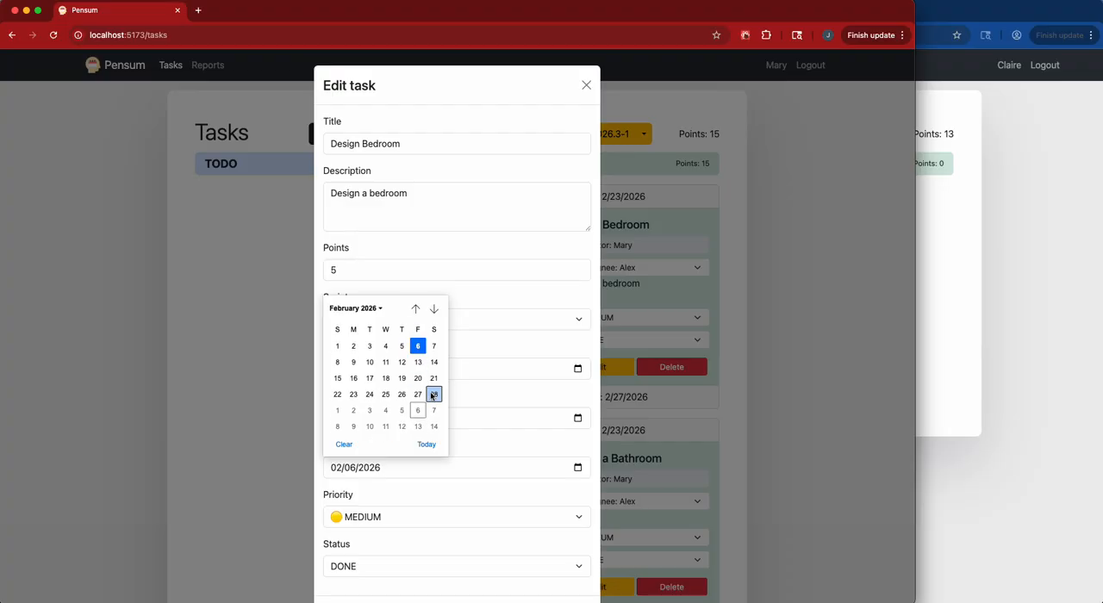
left_click(401, 395)
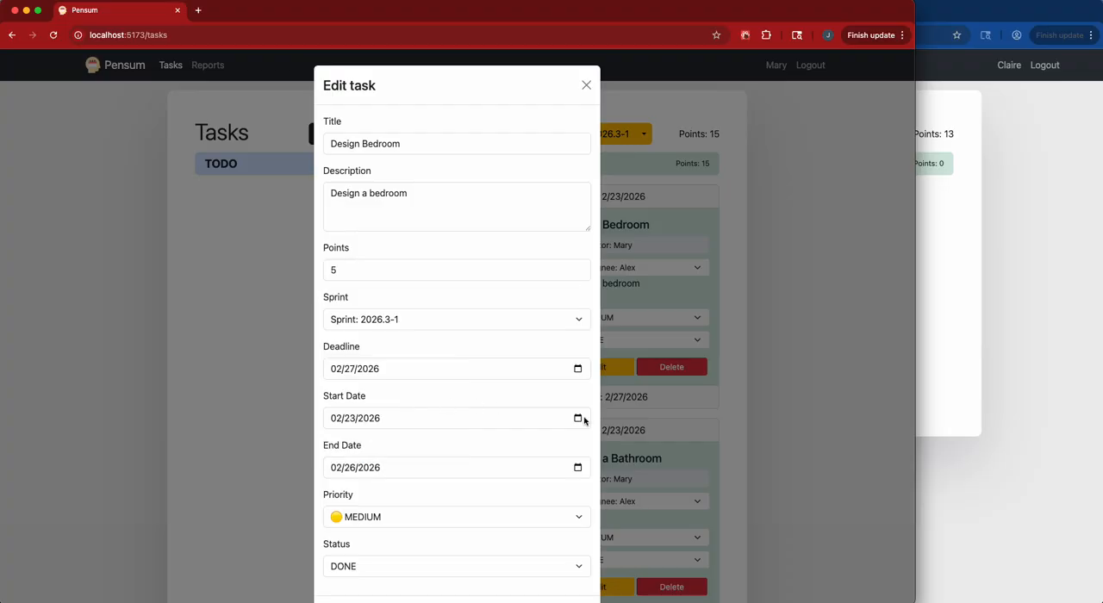
scroll(584, 420, "down", 2)
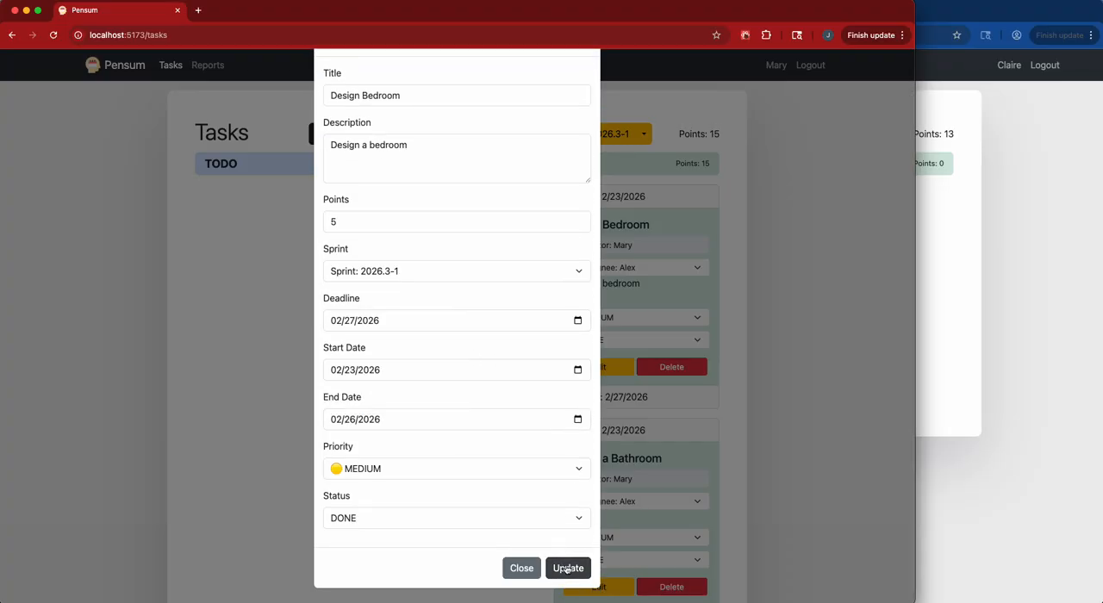
left_click(568, 569)
Set the Design a Bathroom task's start date to 02/27/2026 and end date to 03/03/2026, and save the update.
scroll(635, 420, "down", 5)
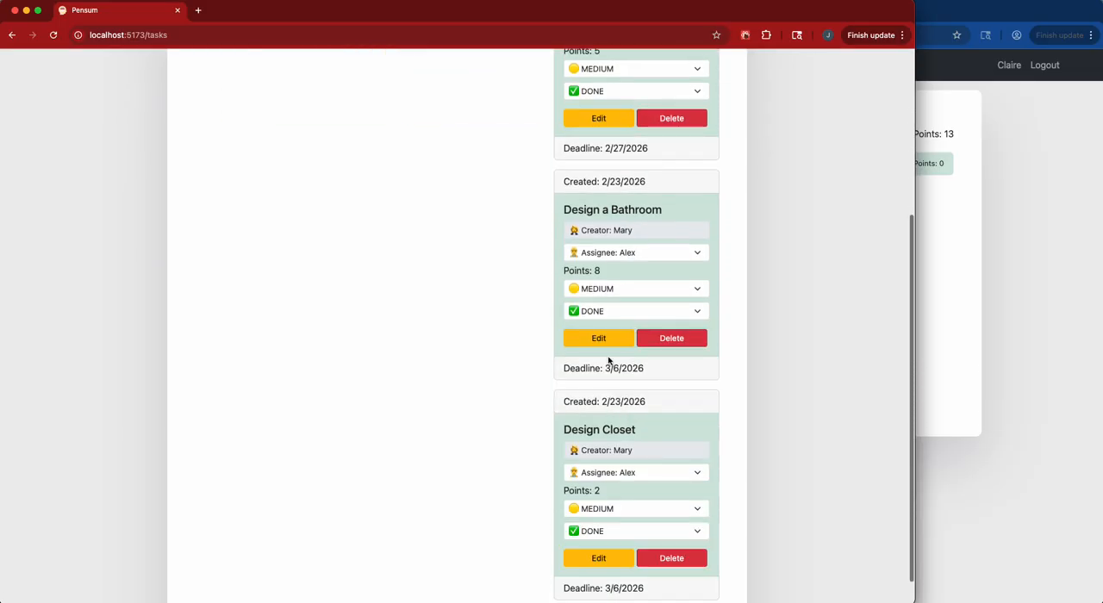
left_click(602, 340)
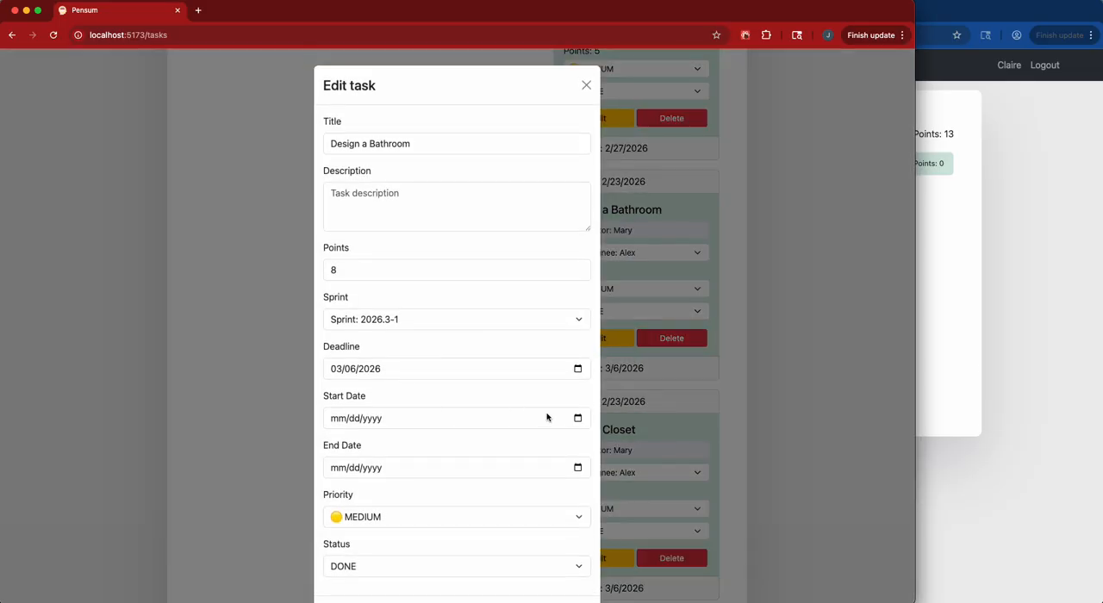
left_click(576, 419)
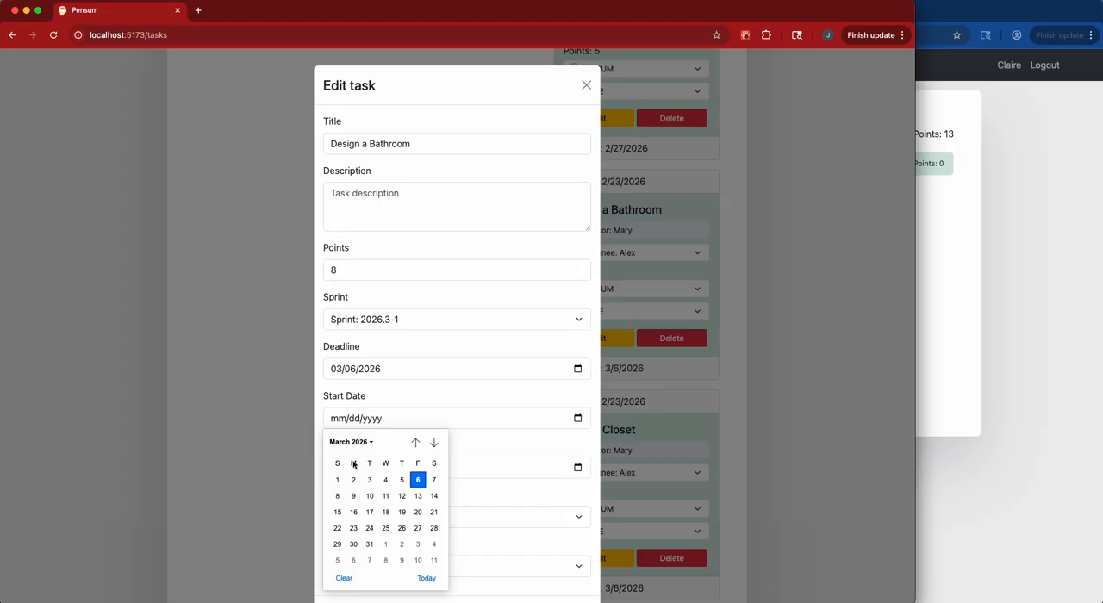
left_click(415, 442)
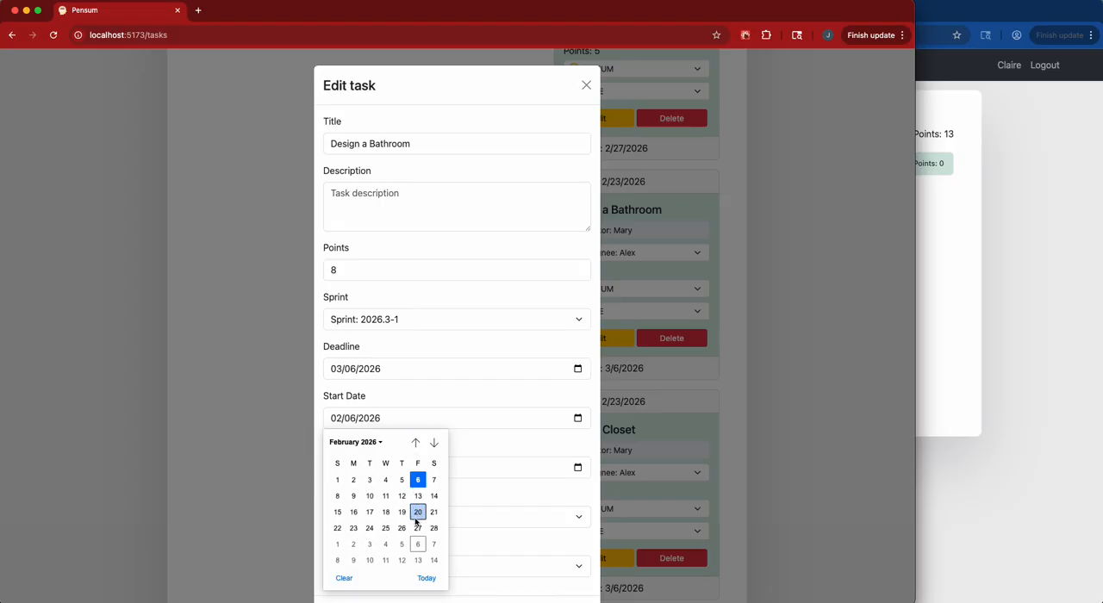
left_click(417, 528)
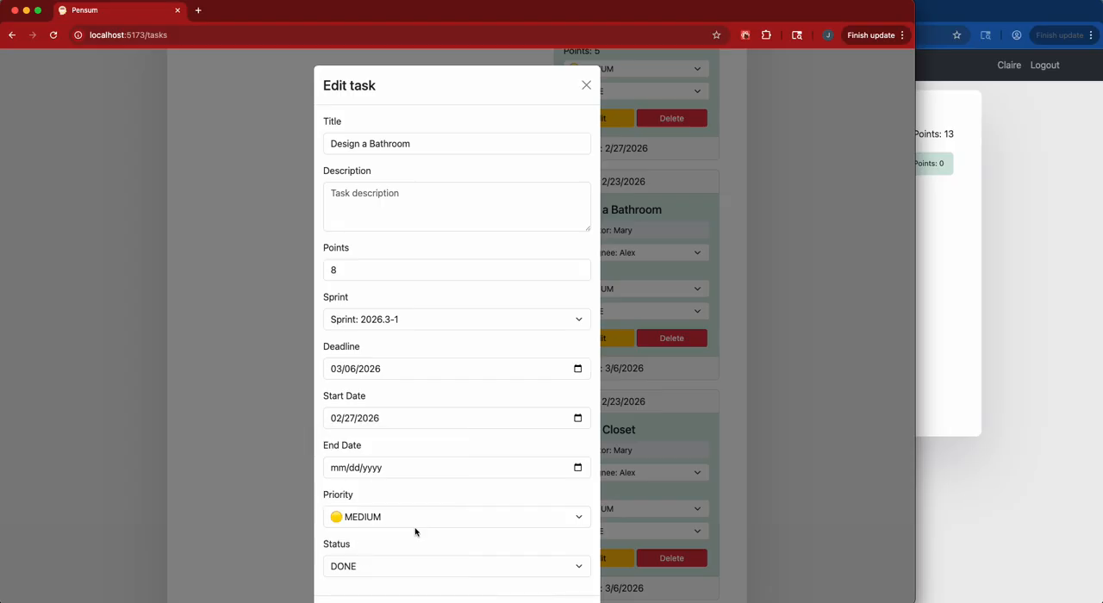
left_click(578, 470)
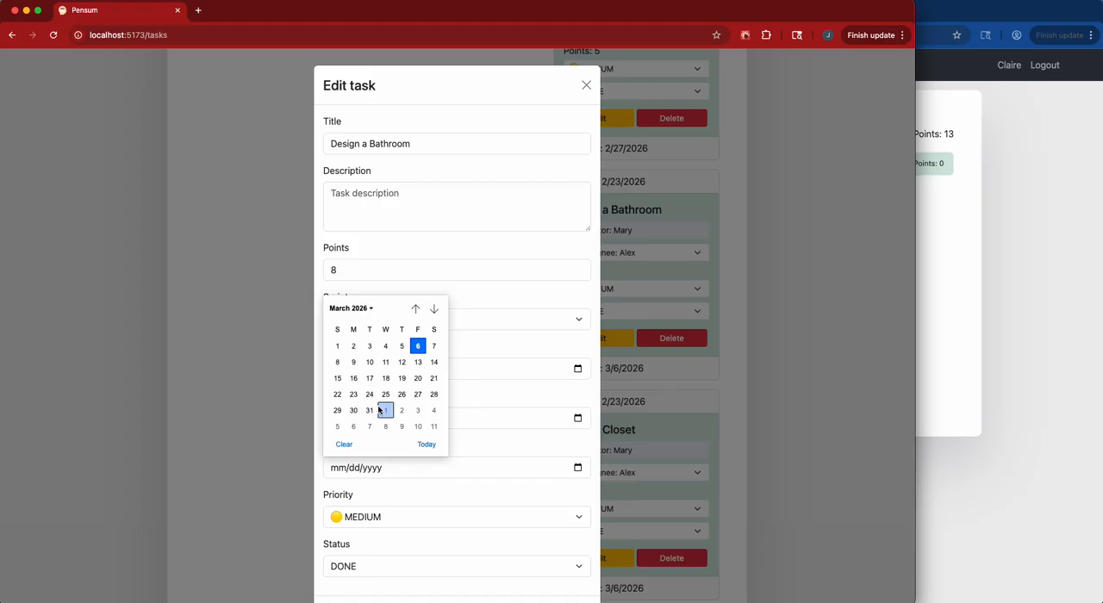
left_click(370, 346)
scroll(534, 543, "down", 1)
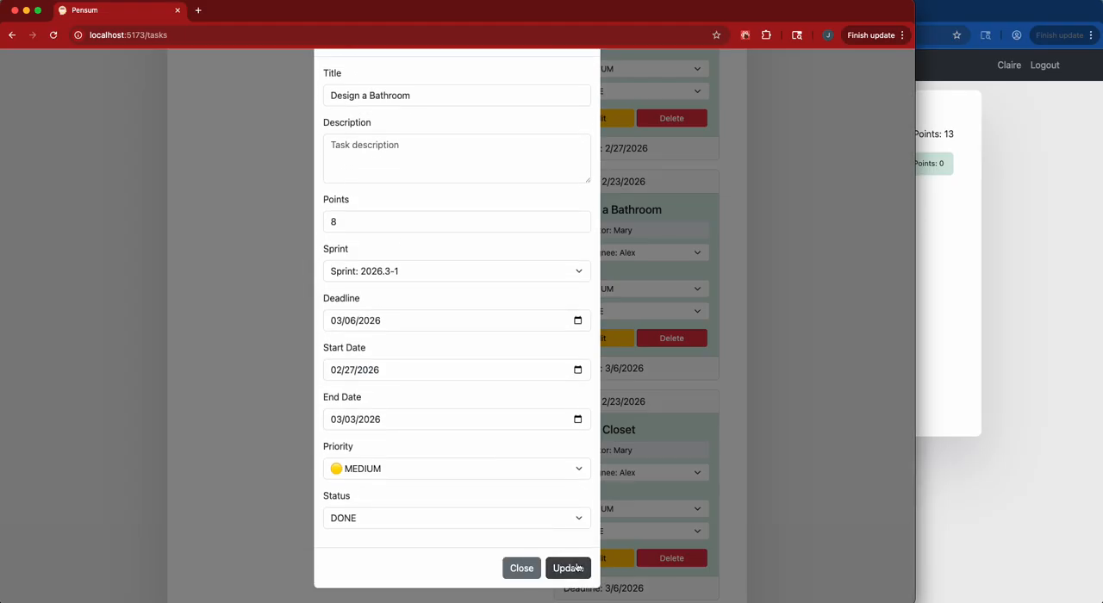
left_click(577, 567)
Set the Design Closet task's start date to 03/03/2026 and end date to 03/06/2026, and save the update.
left_click(601, 557)
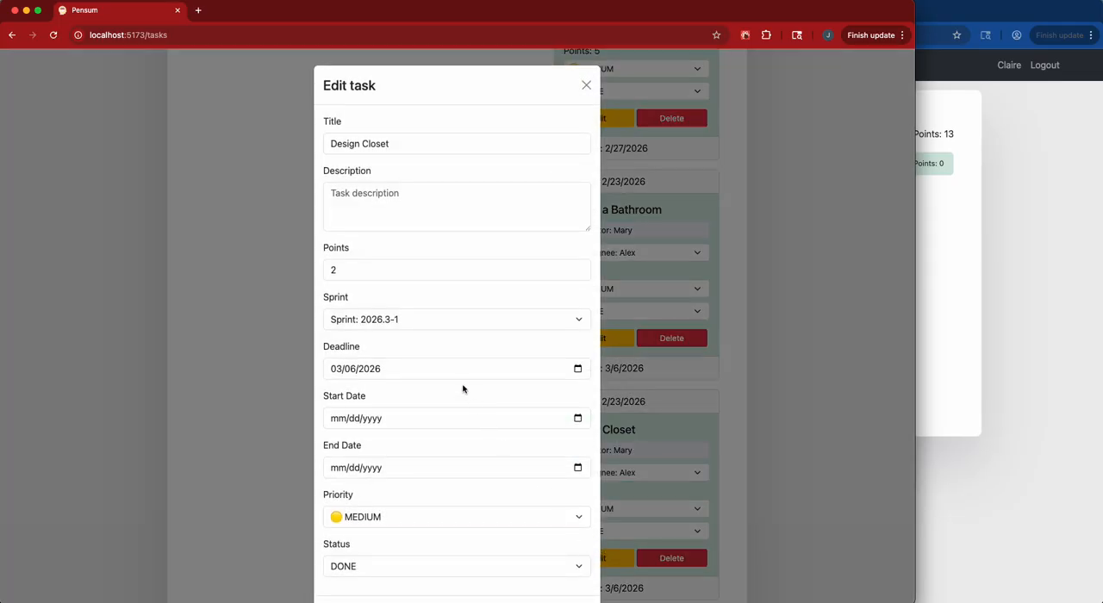
left_click(578, 418)
left_click(415, 442)
left_click(433, 442)
left_click(370, 480)
left_click(577, 468)
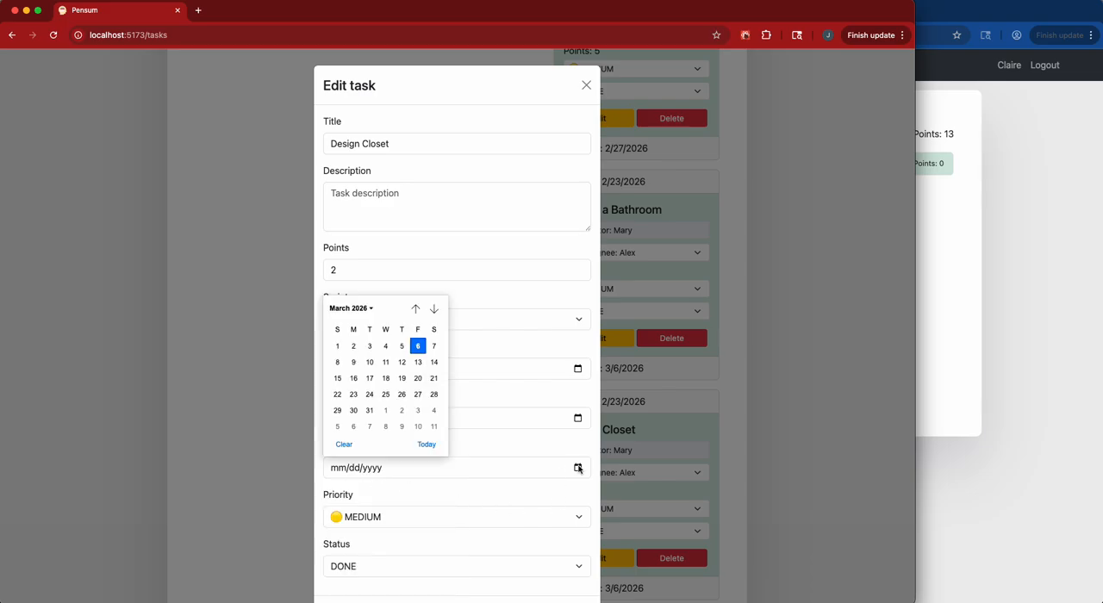
left_click(421, 345)
scroll(446, 394, "down", 2)
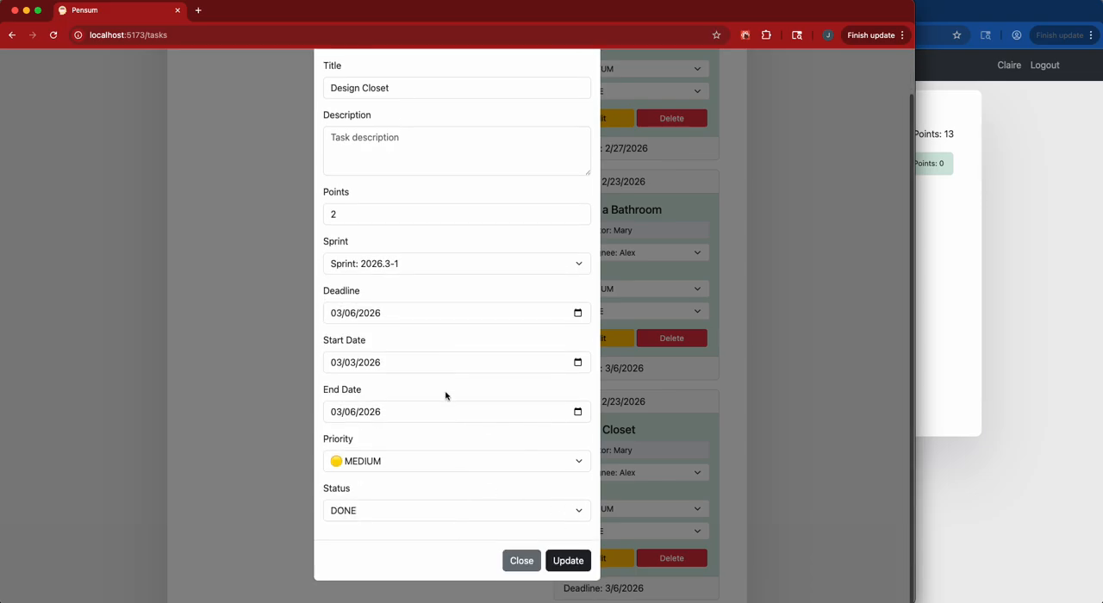
left_click(566, 568)
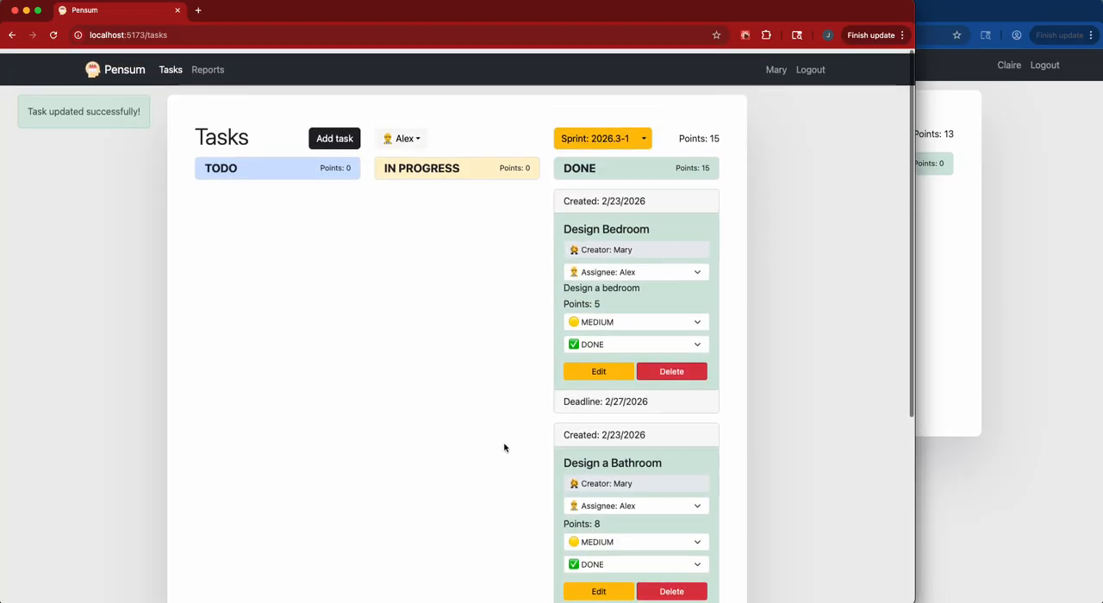
Filter the board by the Build Condo #1 assignee and save that task with end date 03/06/2026.
left_click(392, 133)
left_click(406, 254)
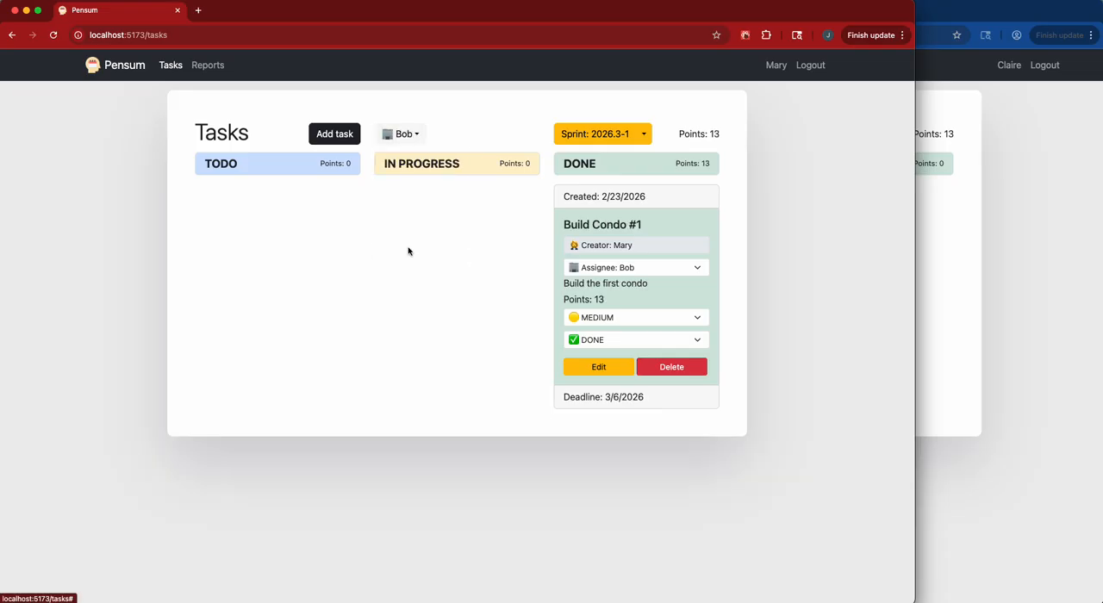
left_click(614, 360)
scroll(534, 402, "down", 2)
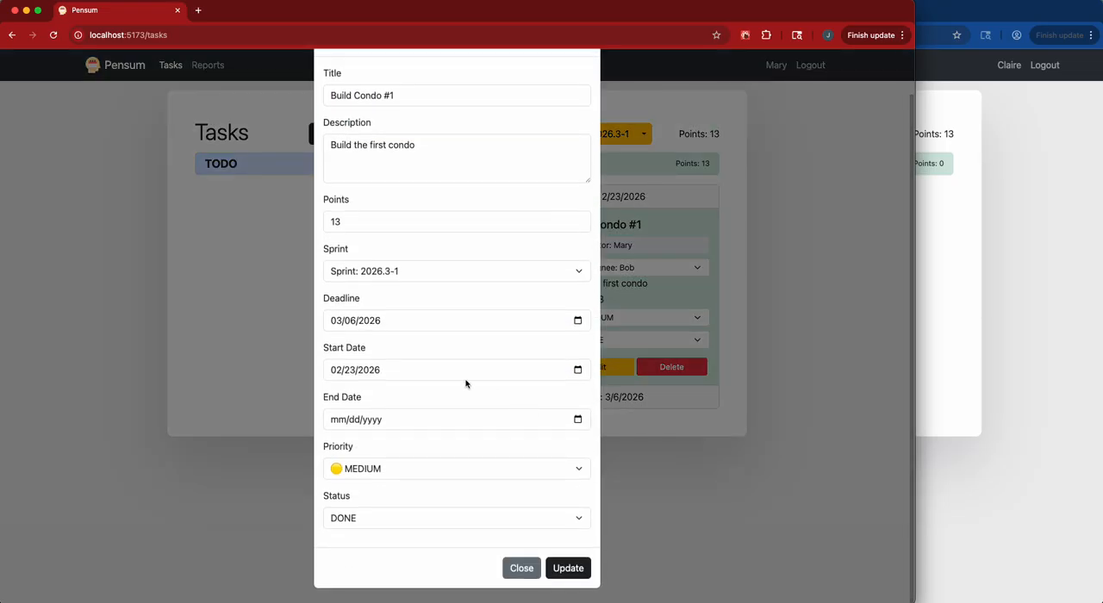
left_click(577, 420)
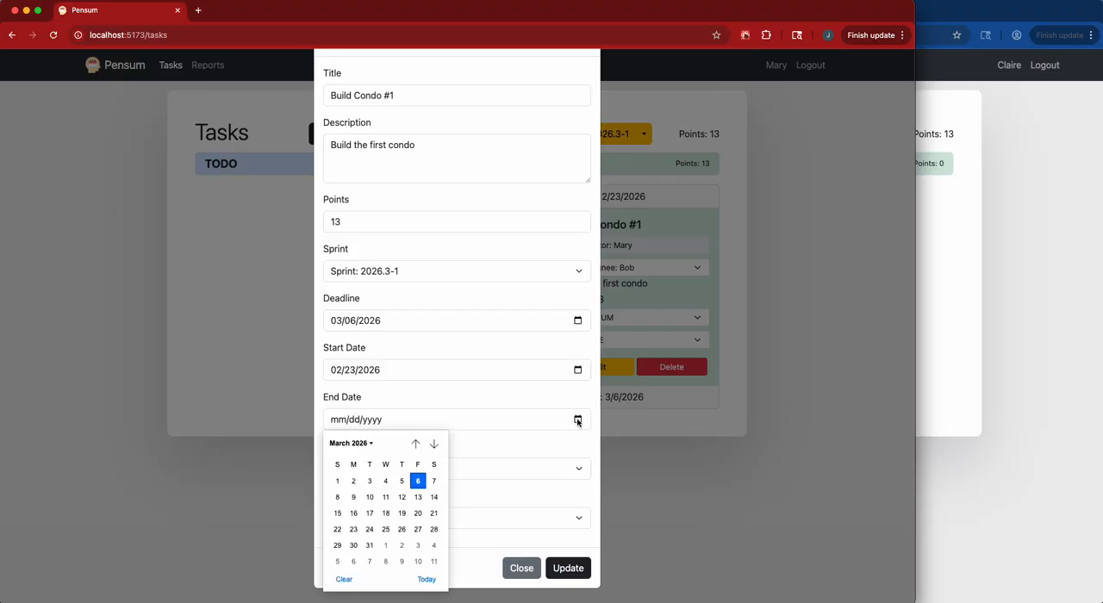
left_click(415, 484)
left_click(571, 569)
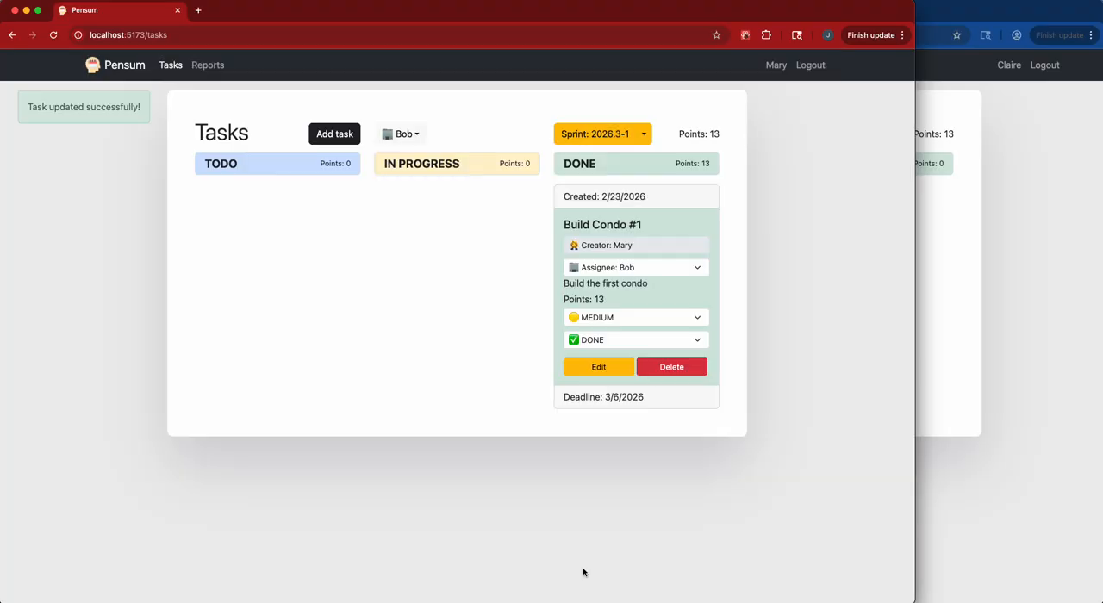
Filter the board by the Build Condo #2 assignee and save that task with end date 03/06/2026.
left_click(402, 133)
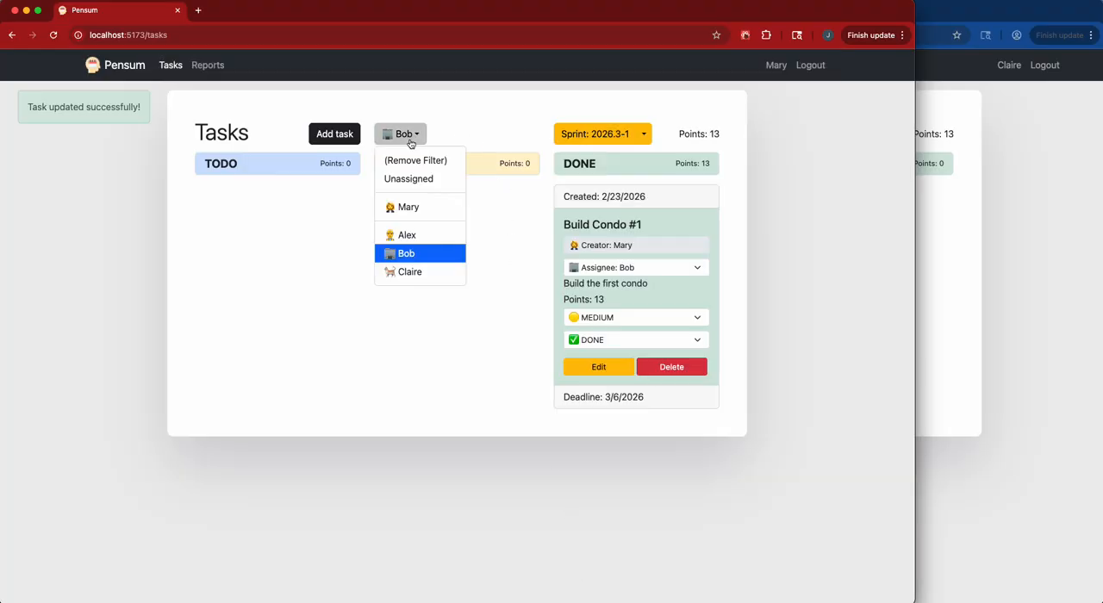
left_click(416, 271)
left_click(591, 365)
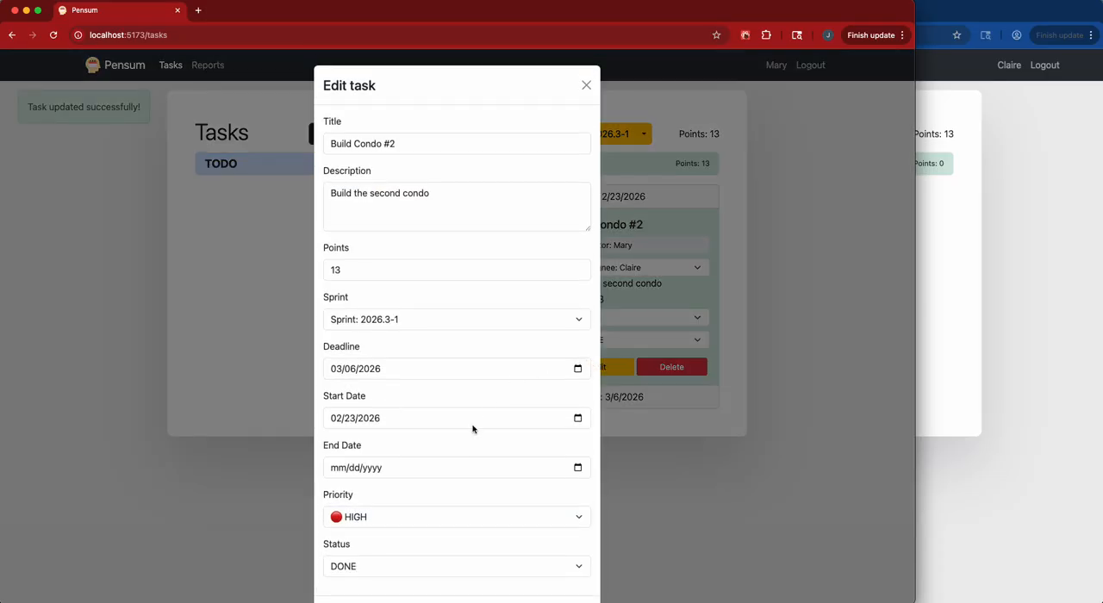
left_click(576, 420)
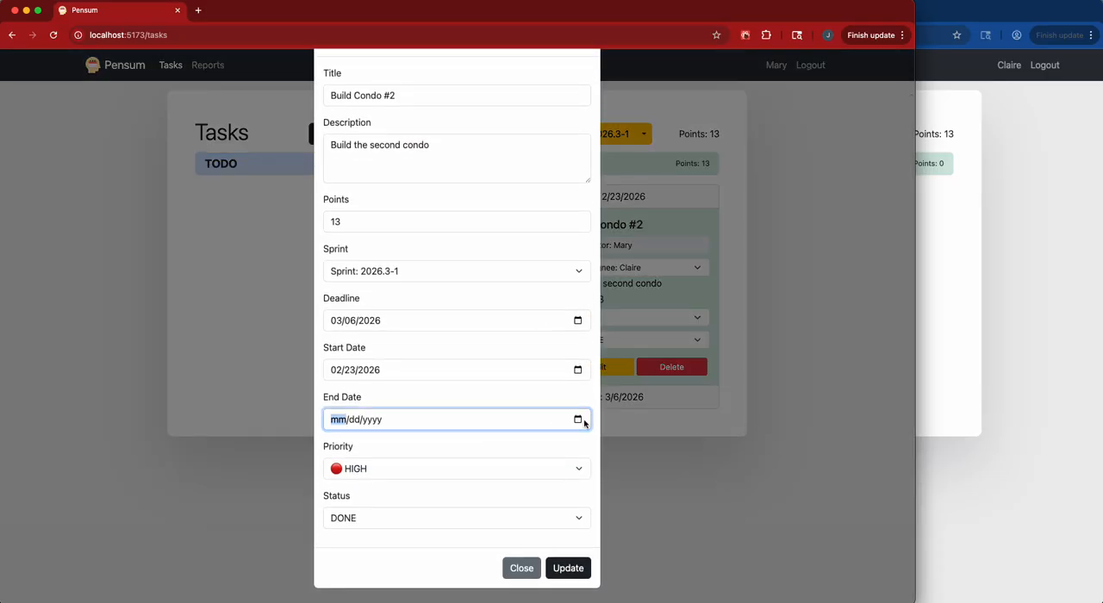
left_click(575, 421)
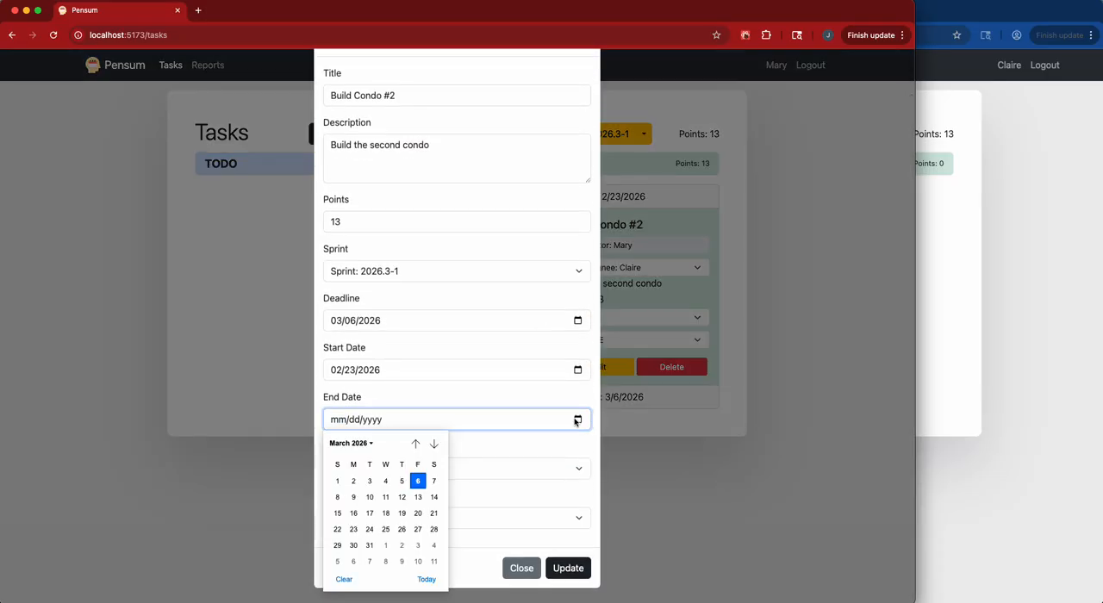
left_click(423, 486)
left_click(567, 569)
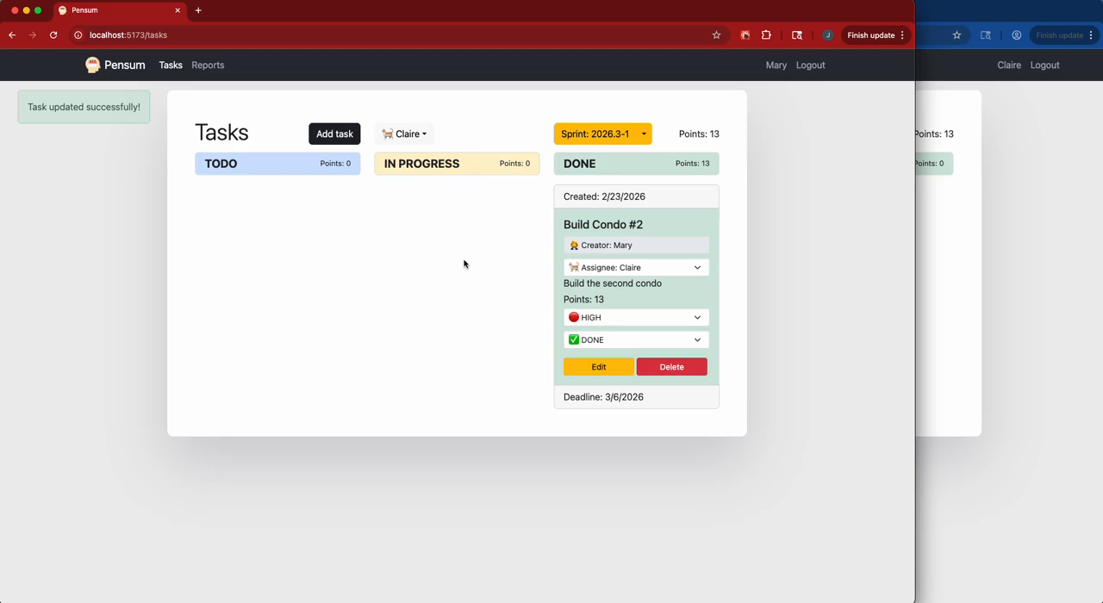
Remove the user filter and look through all task cards of sprint 2026.3-1.
left_click(649, 137)
left_click(678, 119)
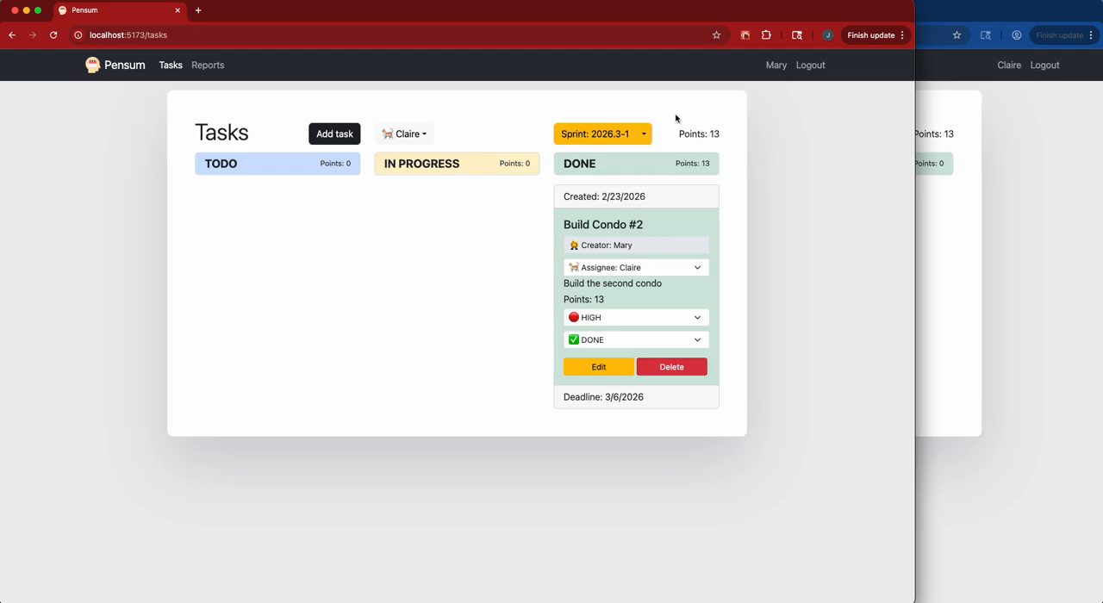
left_click(420, 136)
left_click(417, 164)
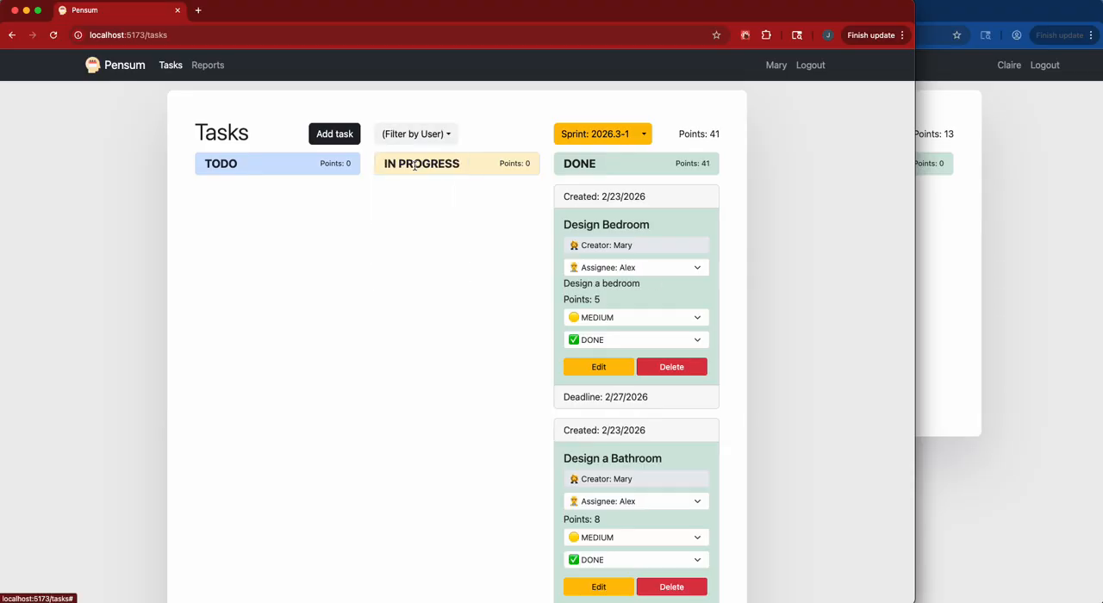
scroll(456, 297, "down", 10)
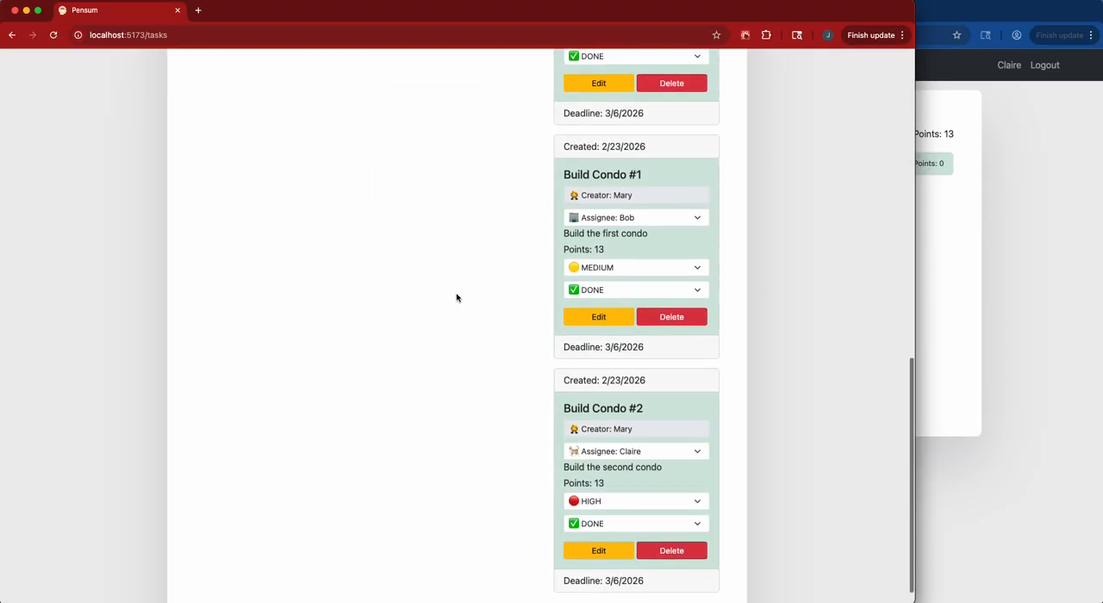
scroll(457, 298, "up", 15)
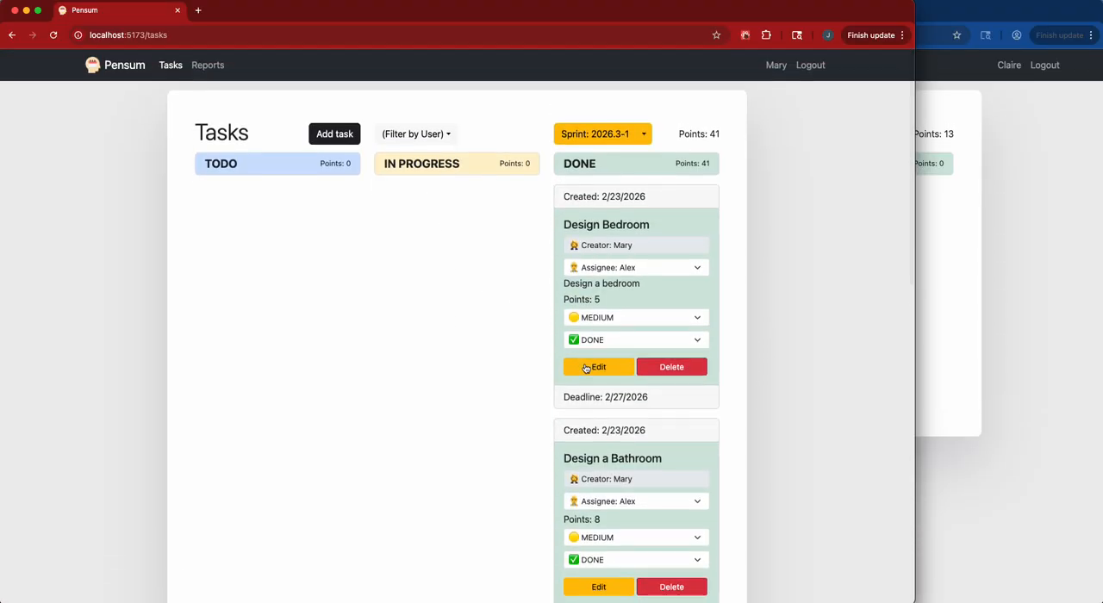
Review the start and end dates in the edit forms of all five sprint tasks, closing each without changes.
left_click(595, 368)
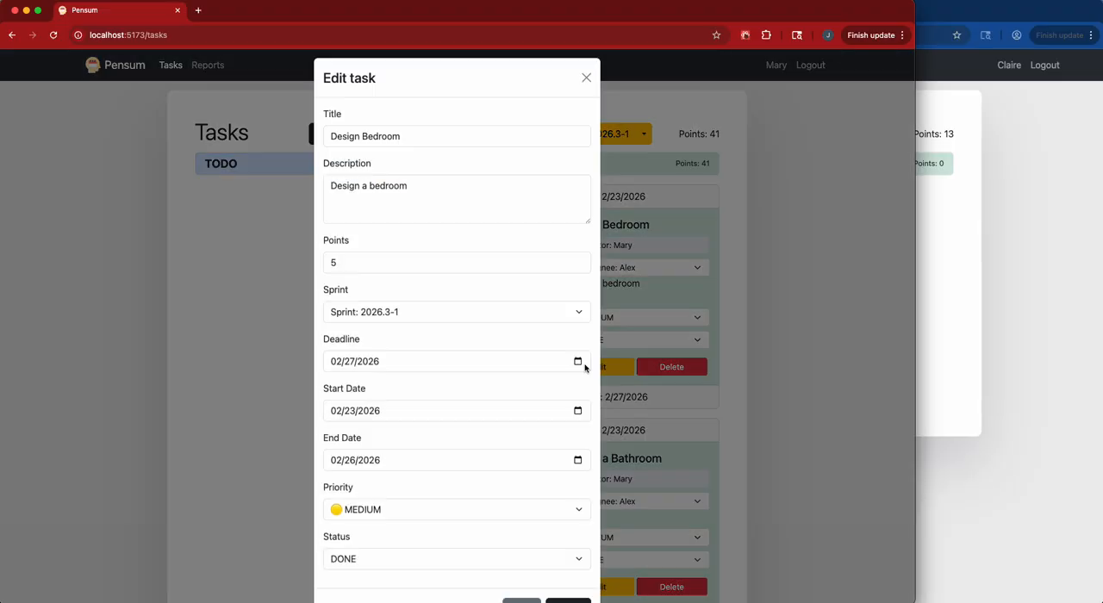
left_click(586, 84)
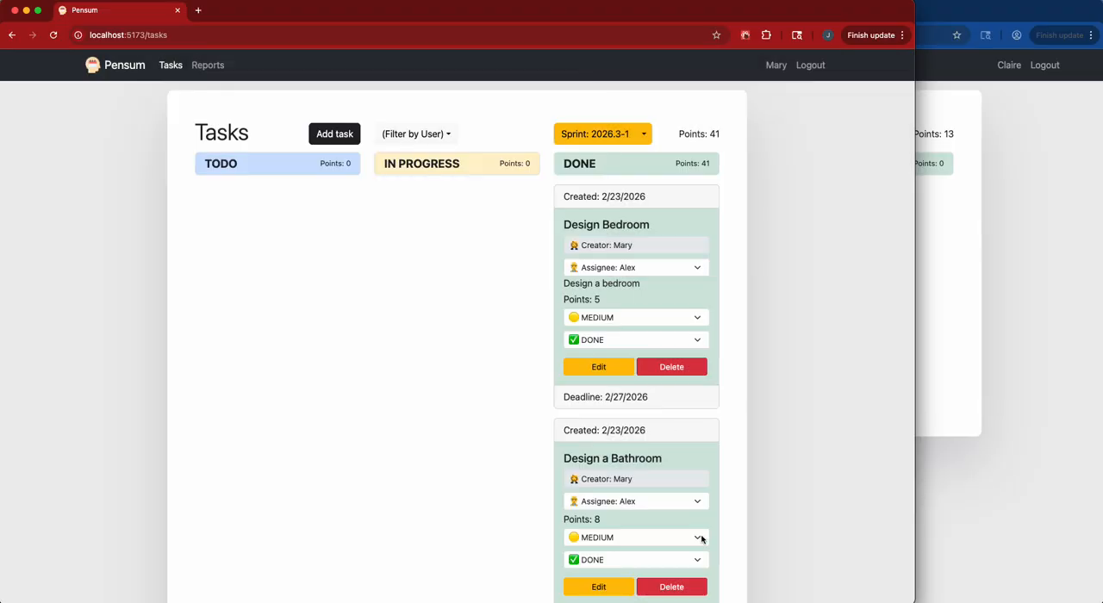
left_click(593, 588)
left_click(586, 85)
scroll(610, 221, "down", 6)
scroll(610, 224, "down", 1)
left_click(608, 187)
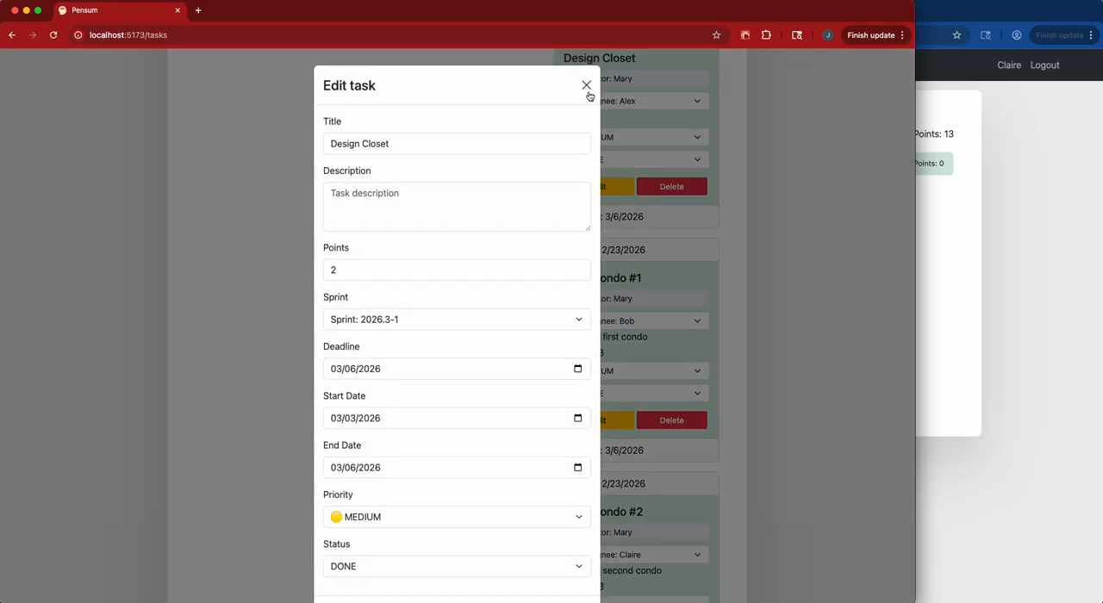
left_click(586, 85)
scroll(610, 302, "down", 3)
left_click(609, 291)
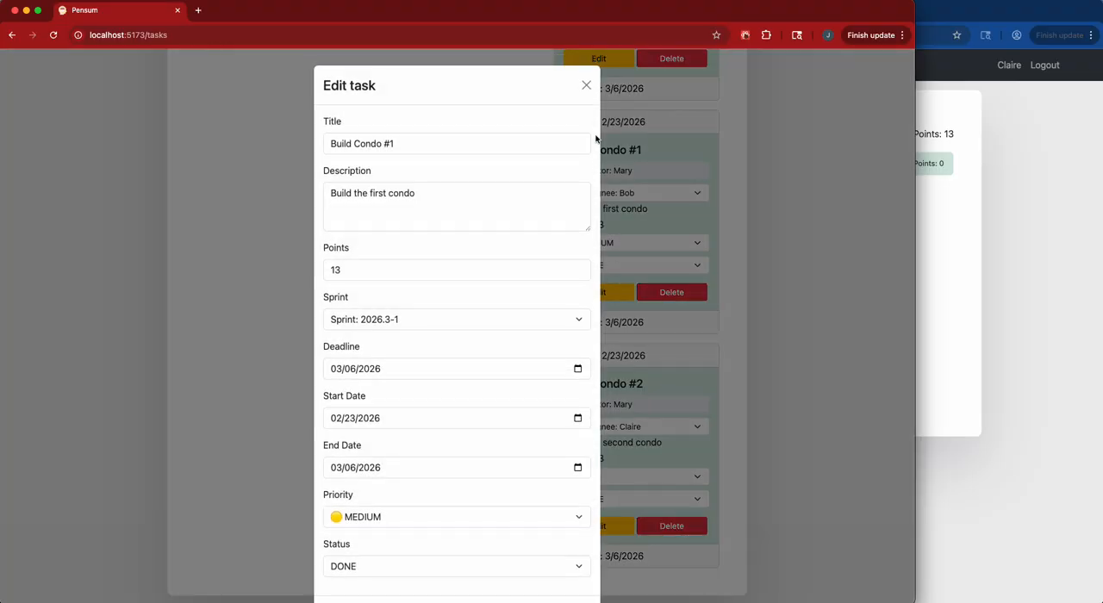
left_click(586, 85)
left_click(608, 526)
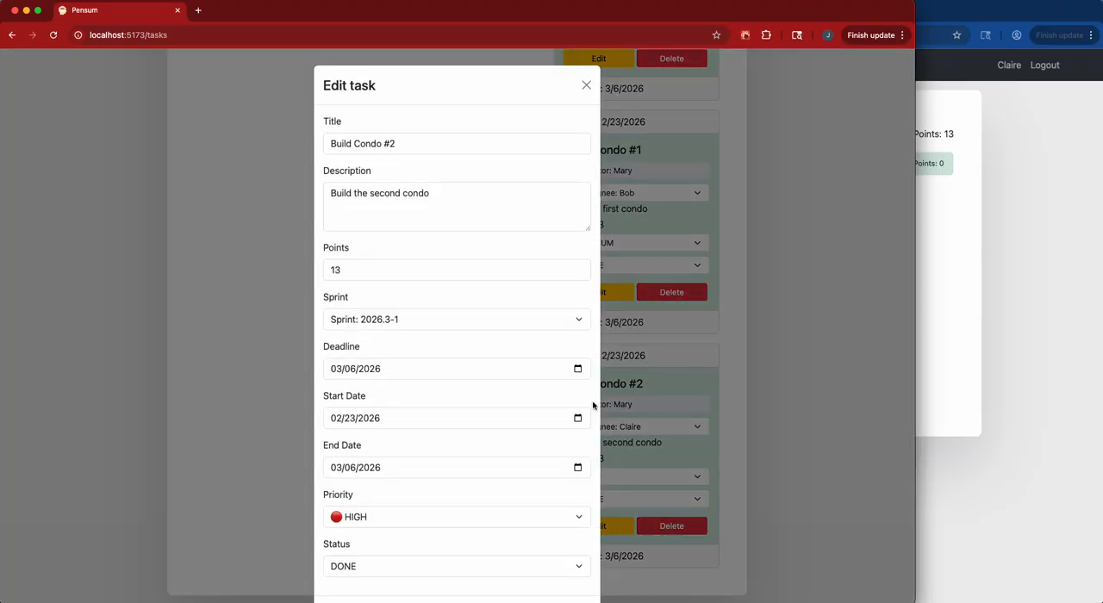
left_click(586, 85)
Open the details of the current sprint 2026.3-1 from the task board and complete the sprint.
scroll(551, 159, "up", 10)
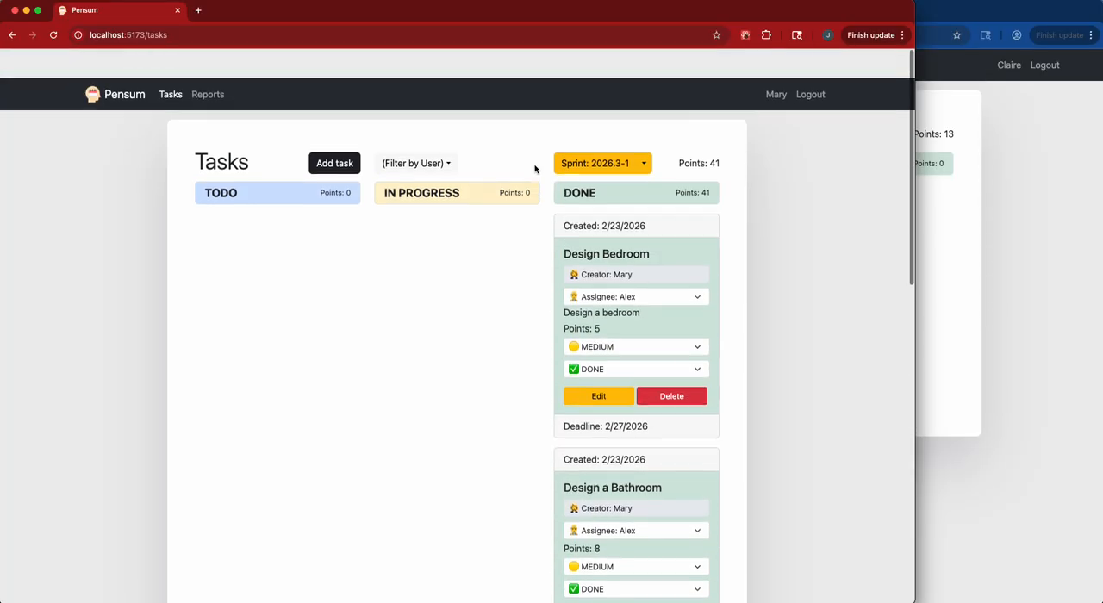
scroll(577, 146, "down", 1)
left_click(591, 136)
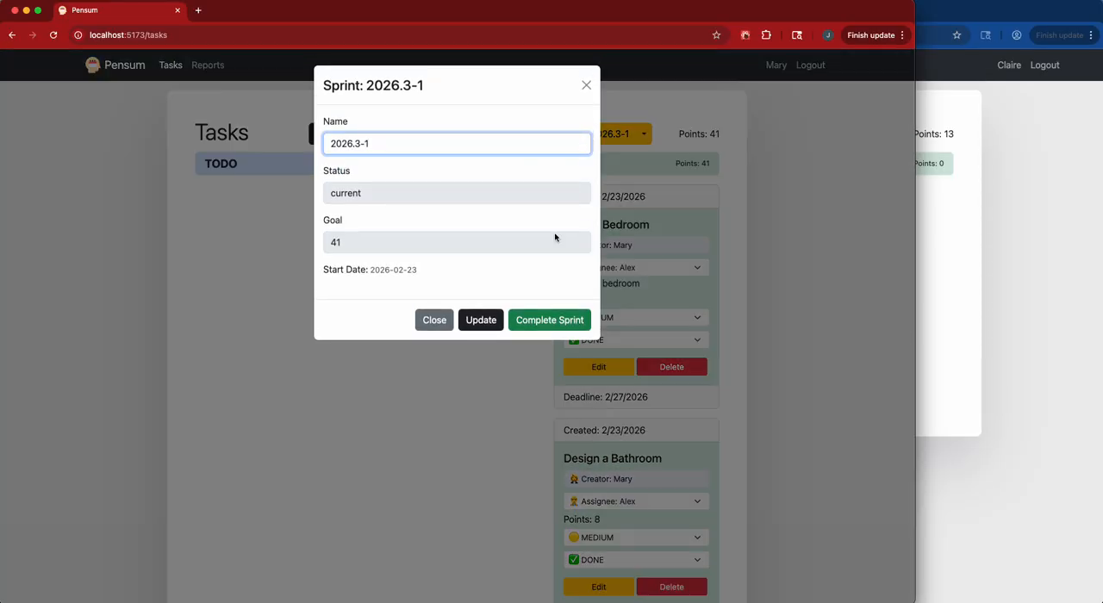
left_click(564, 320)
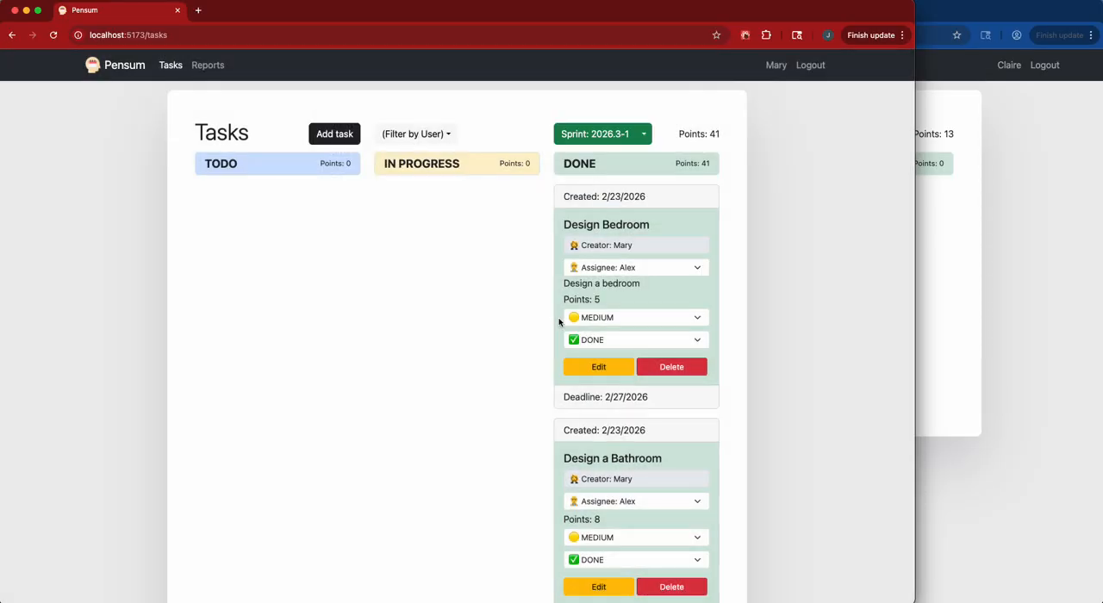
Open the reports and show the daily progress chart for sprint 2026.3-1.
left_click(206, 66)
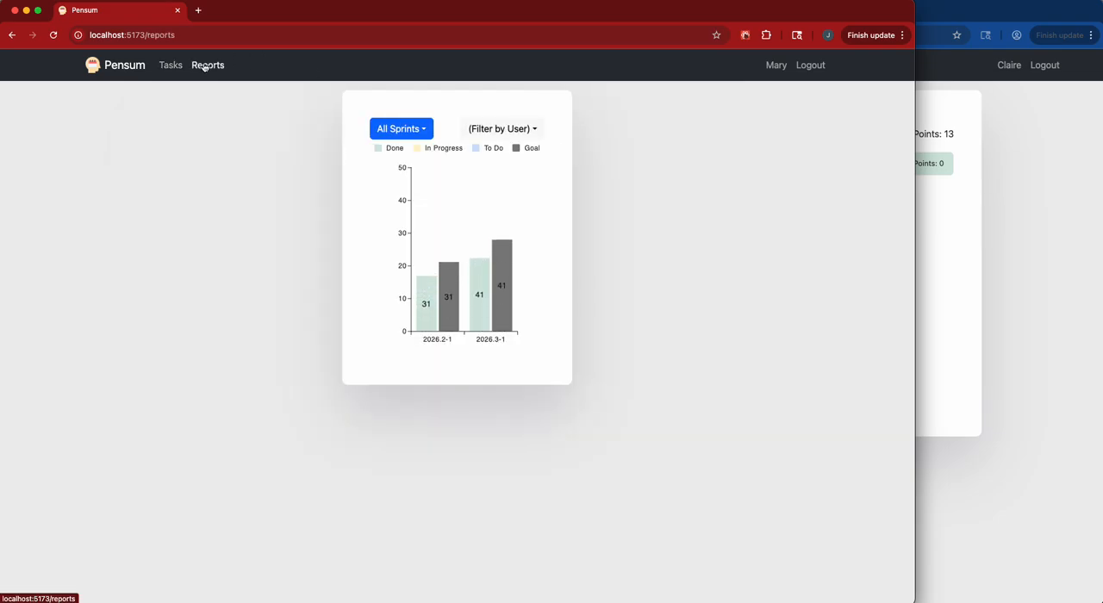
mouse_move(456, 267)
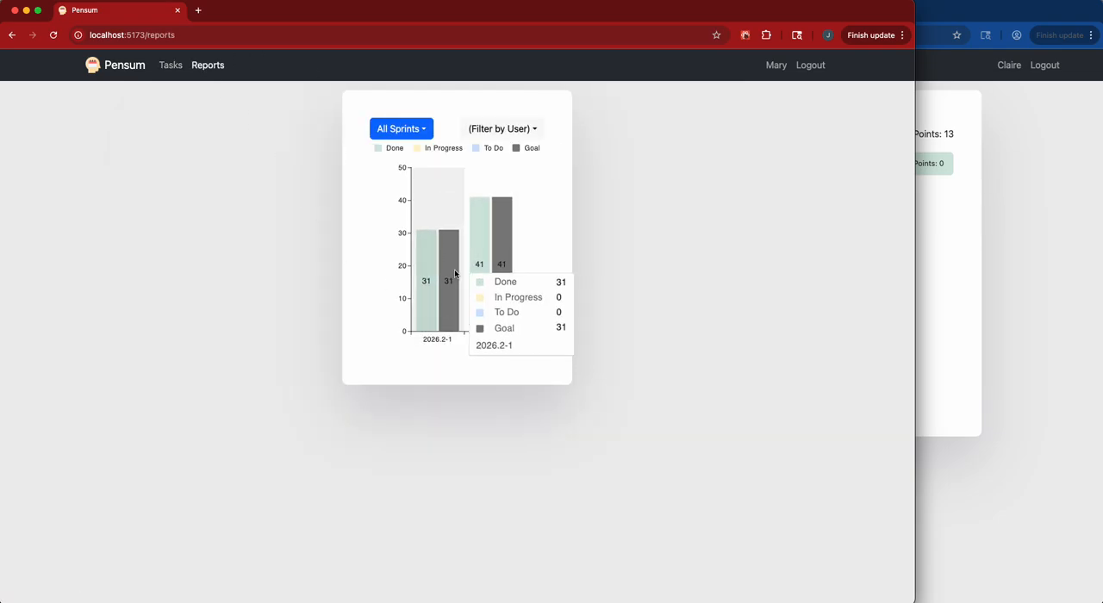
left_click(428, 135)
left_click(433, 192)
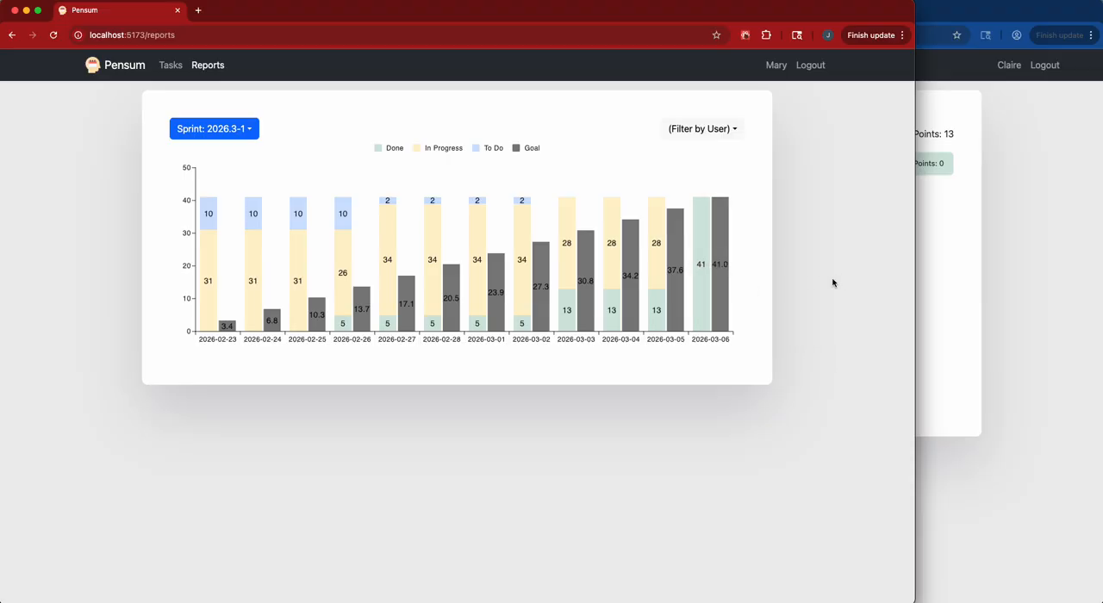
In the second browser window, update the profile with the user's new name and the dog face emoji, found by searching for "dog".
left_click(1002, 267)
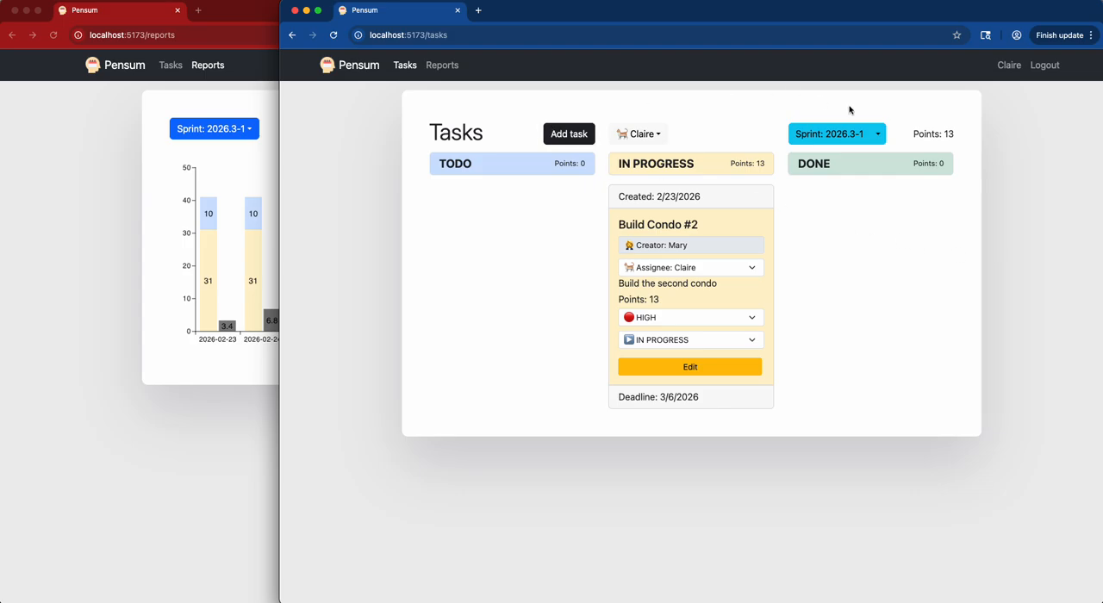
left_click(1008, 67)
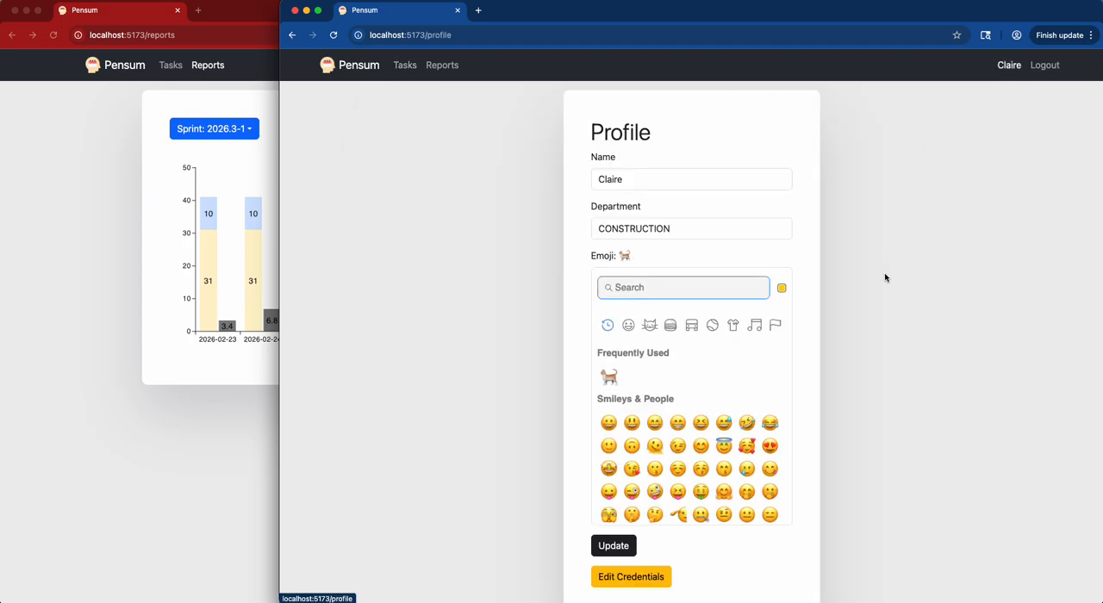
left_click(650, 180)
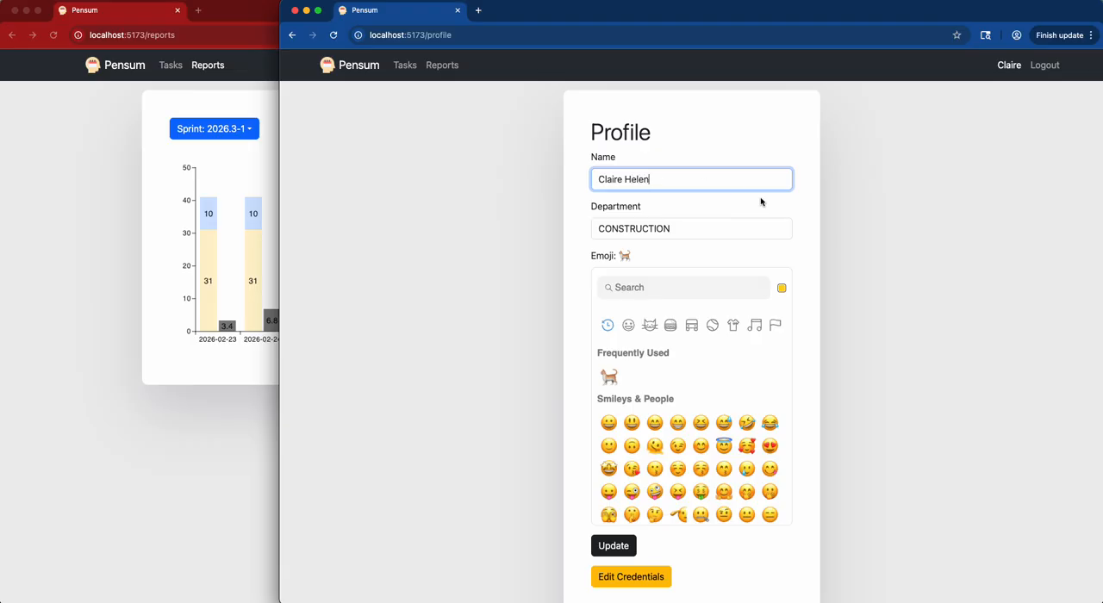
left_click(737, 231)
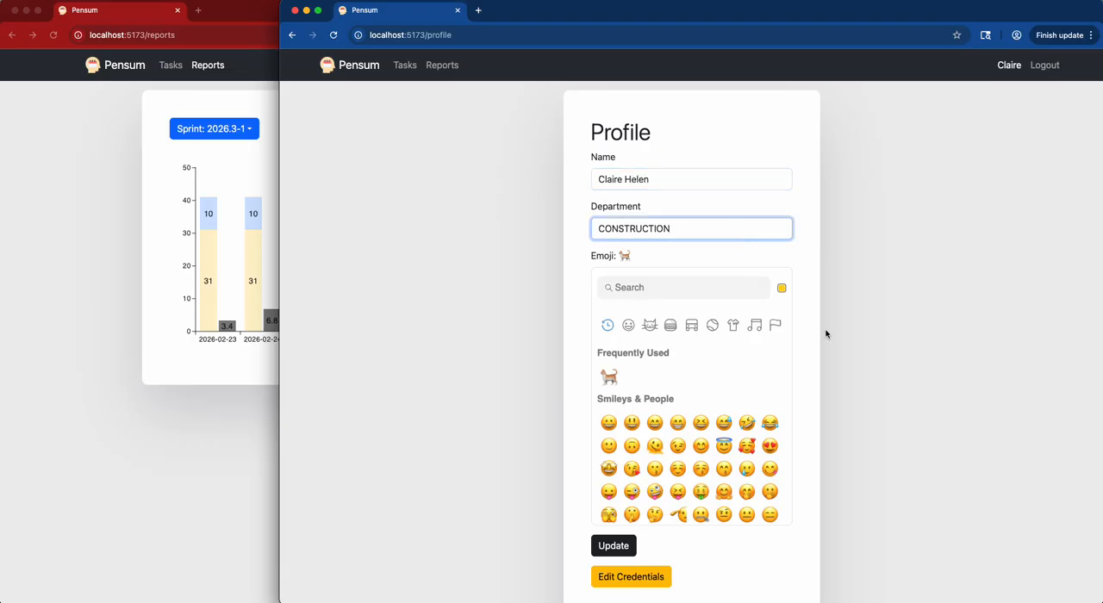
left_click(660, 288)
type("dog")
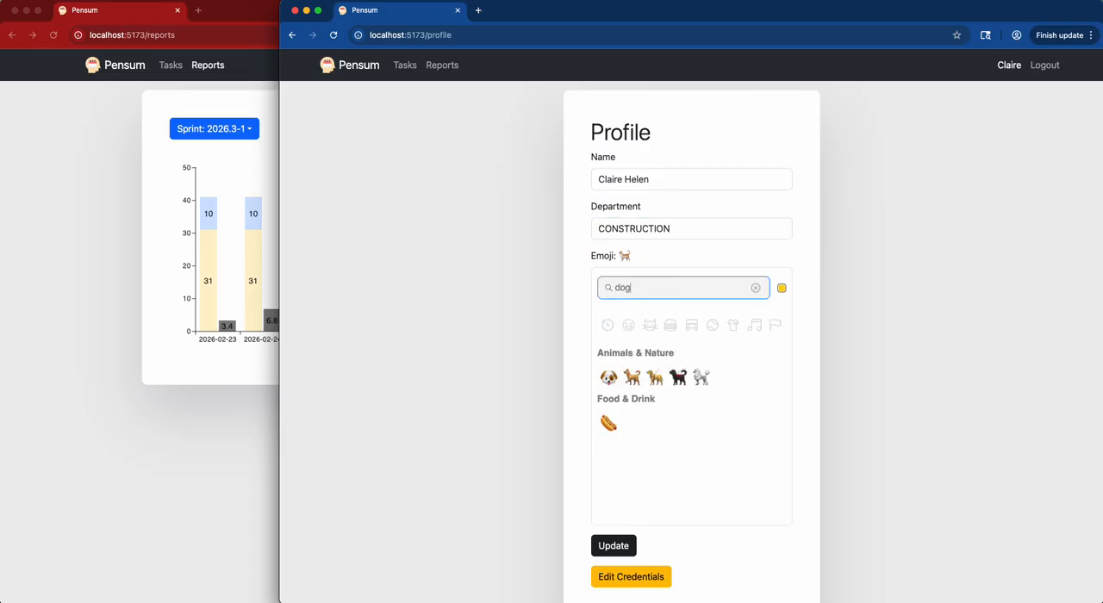
left_click(612, 379)
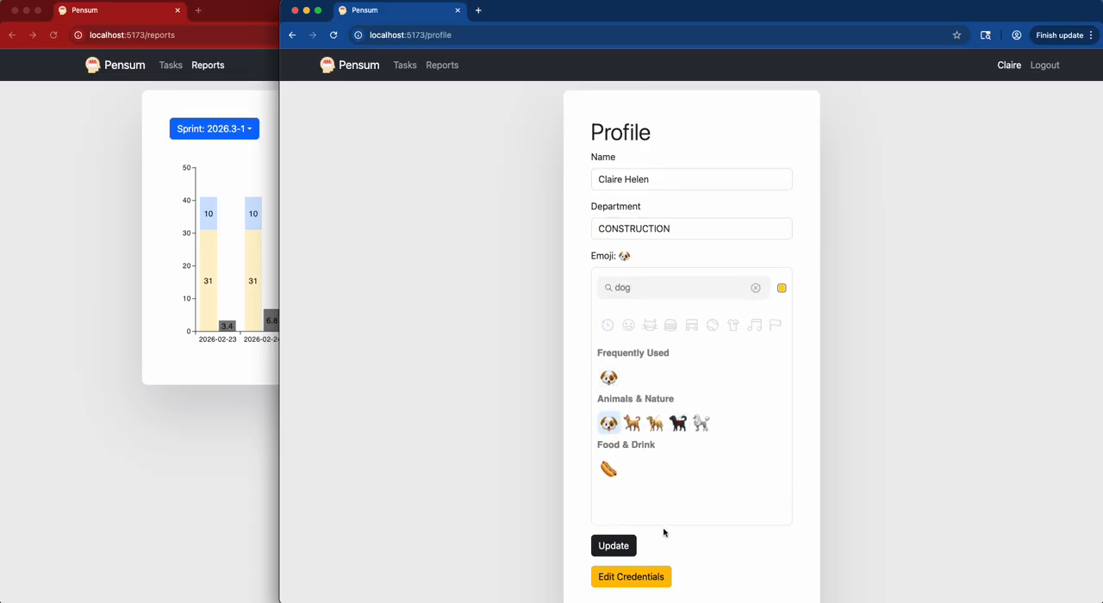
left_click(622, 546)
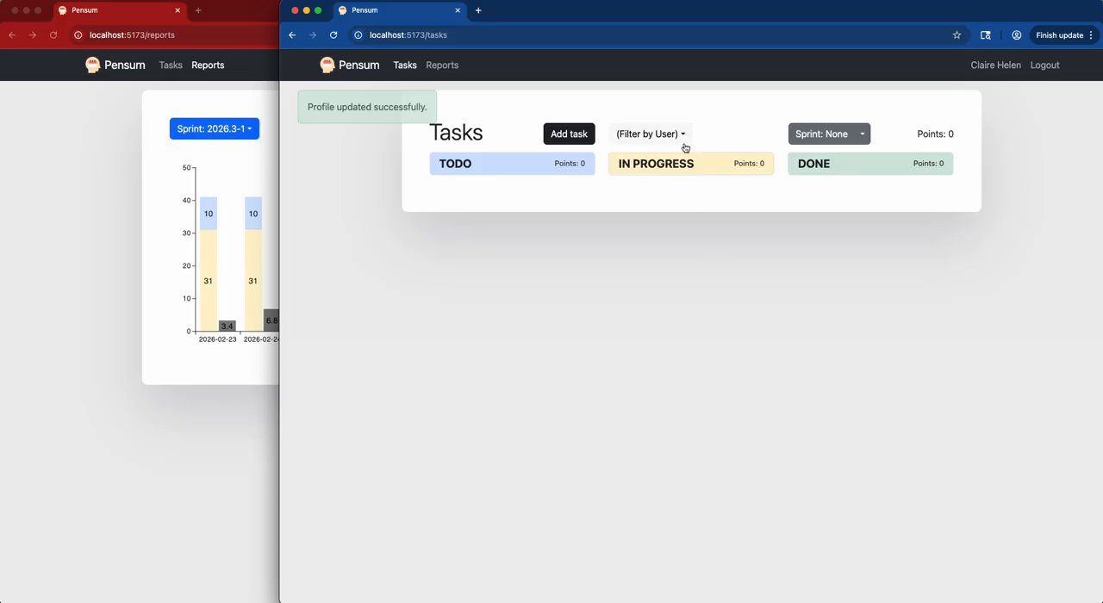
Show sprint 2026.3-1 on the task board and check the assignee on the Build Condo #2 card.
left_click(862, 135)
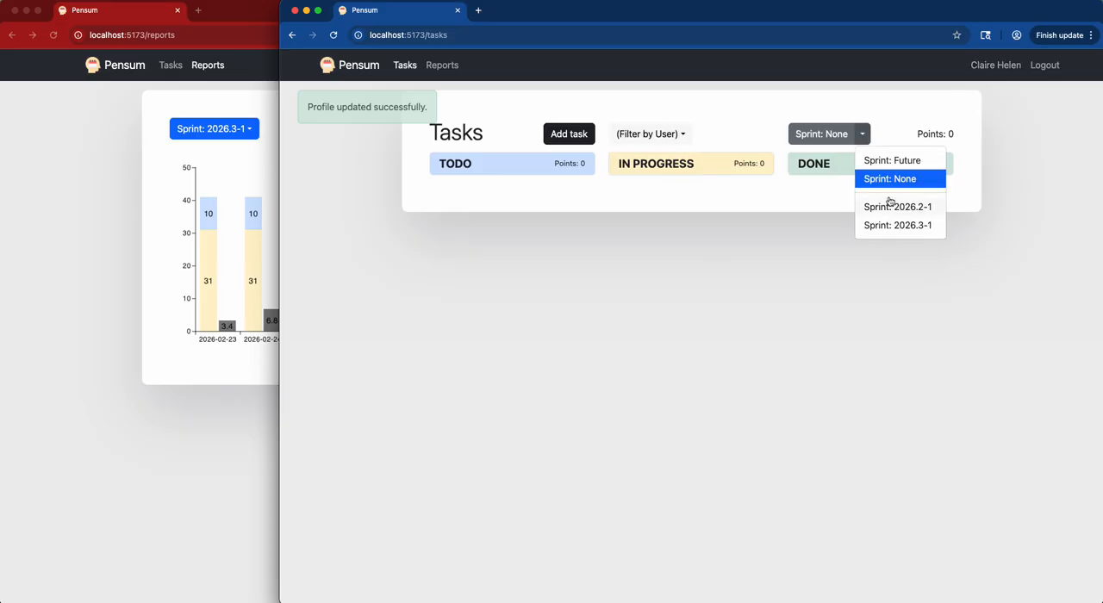
left_click(888, 224)
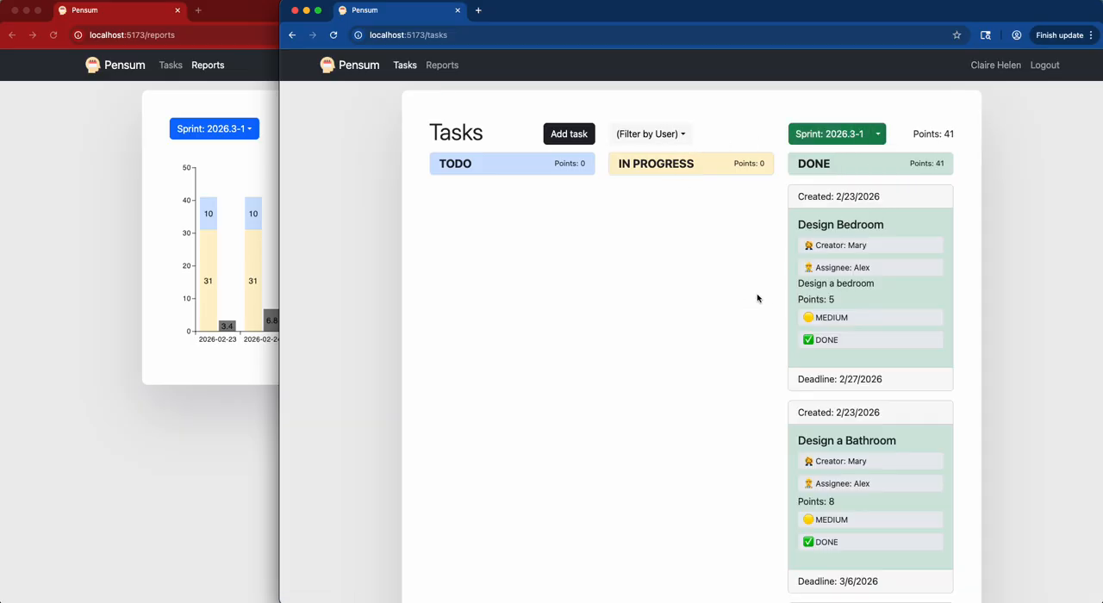
scroll(739, 335, "down", 6)
scroll(740, 337, "down", 2)
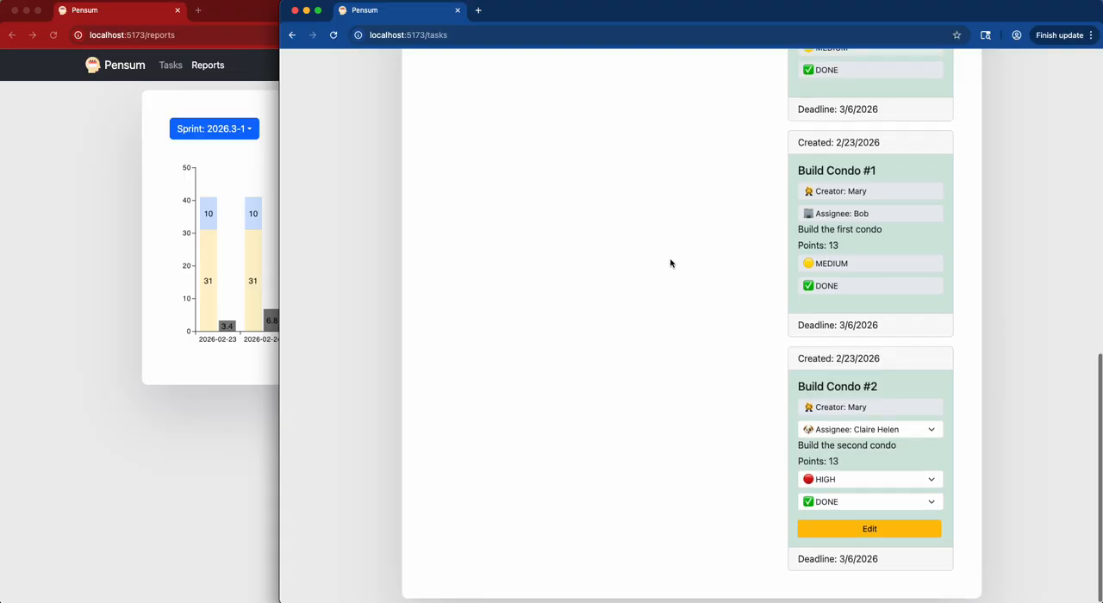
scroll(670, 261, "up", 8)
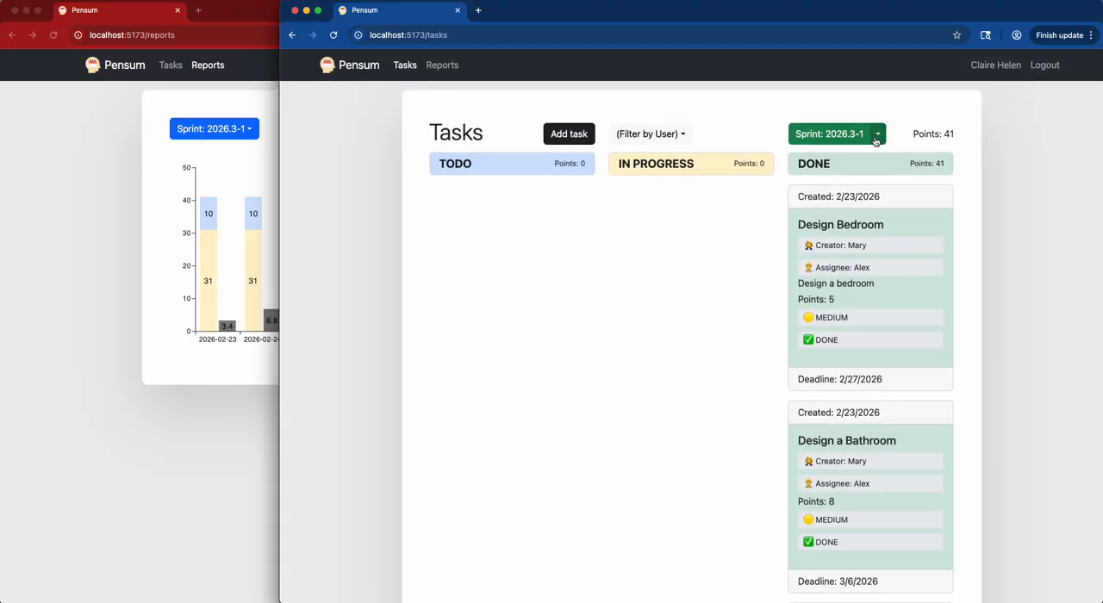
Open the credentials form from the user's profile page.
left_click(995, 65)
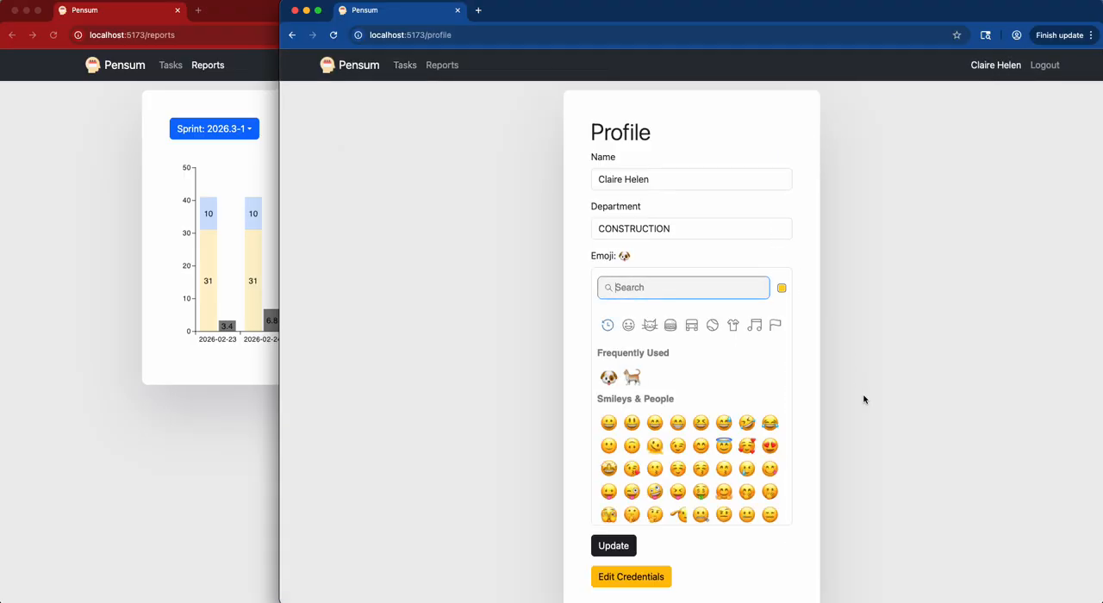
scroll(864, 396, "down", 1)
left_click(659, 551)
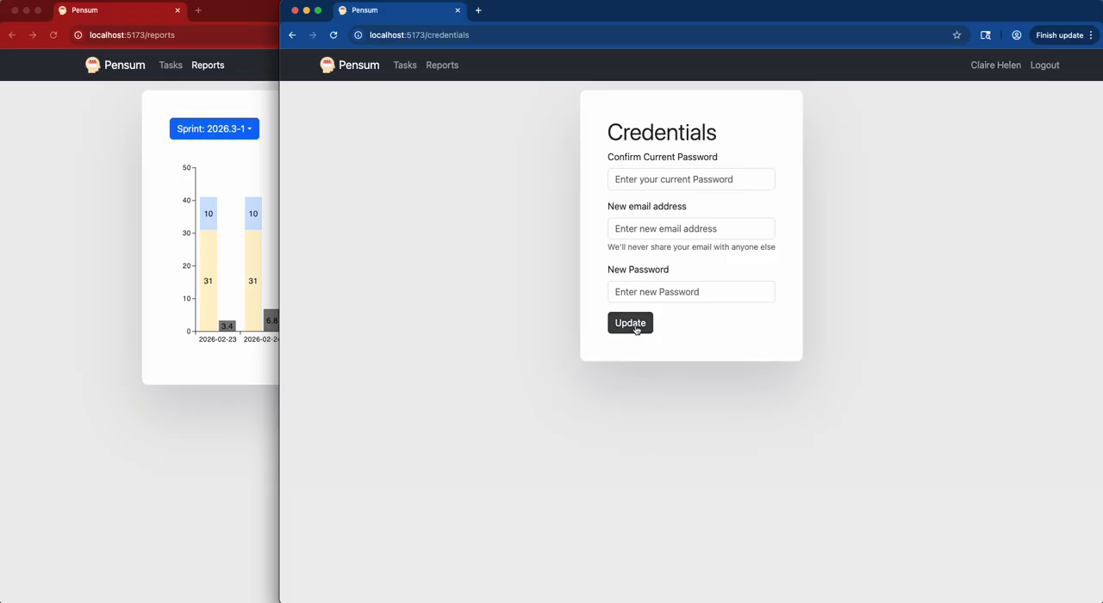
Try to update the credentials with "lkdsafj" as the new email and the current password left empty.
left_click(642, 179)
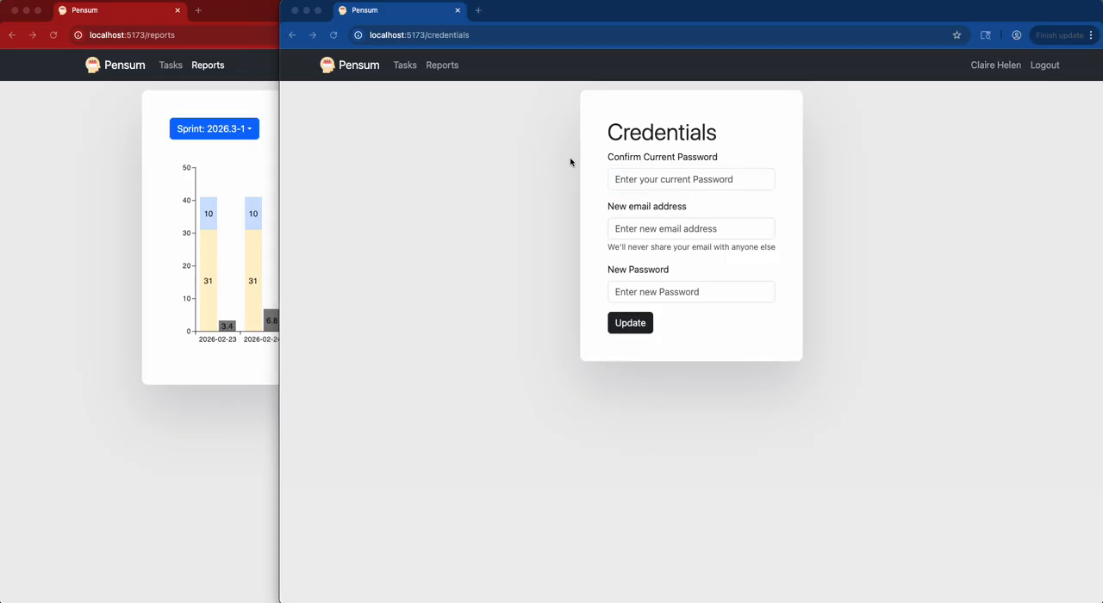
left_click(713, 176)
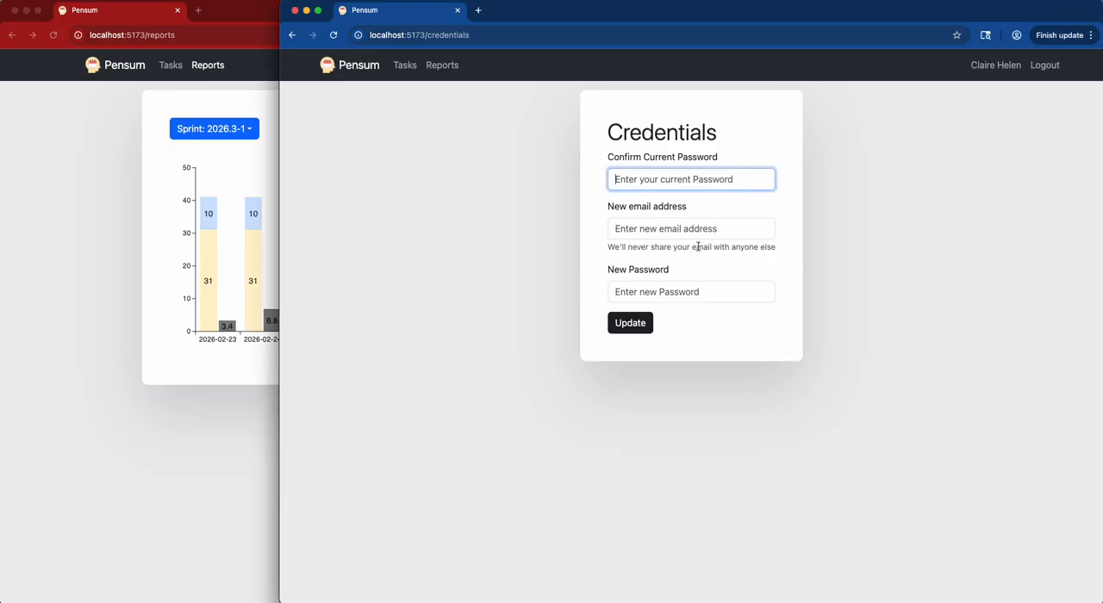
left_click(678, 226)
type("lkdsafj")
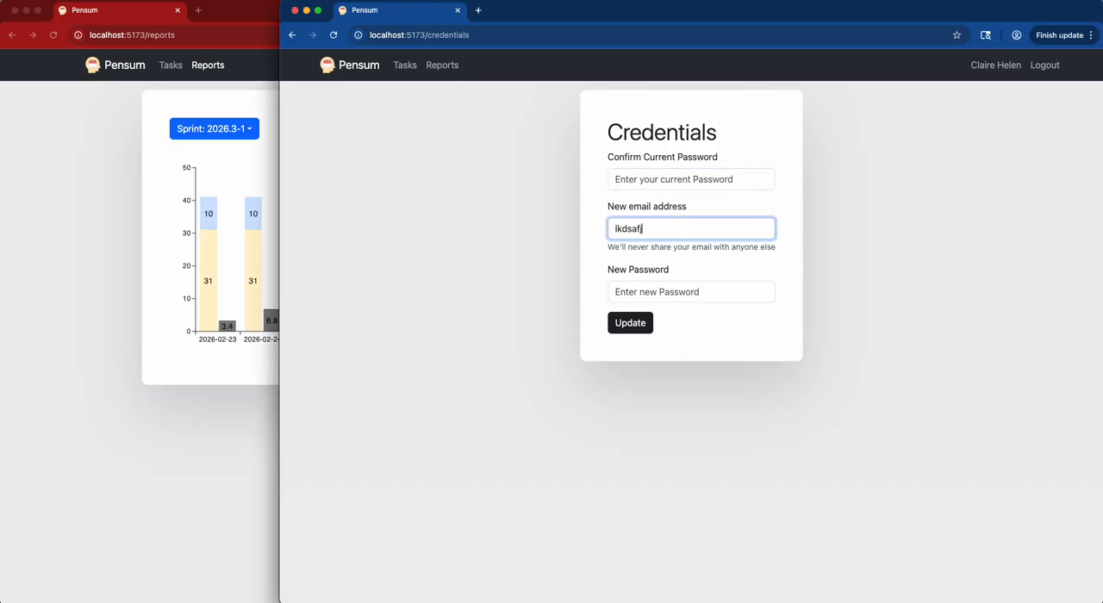
left_click(646, 322)
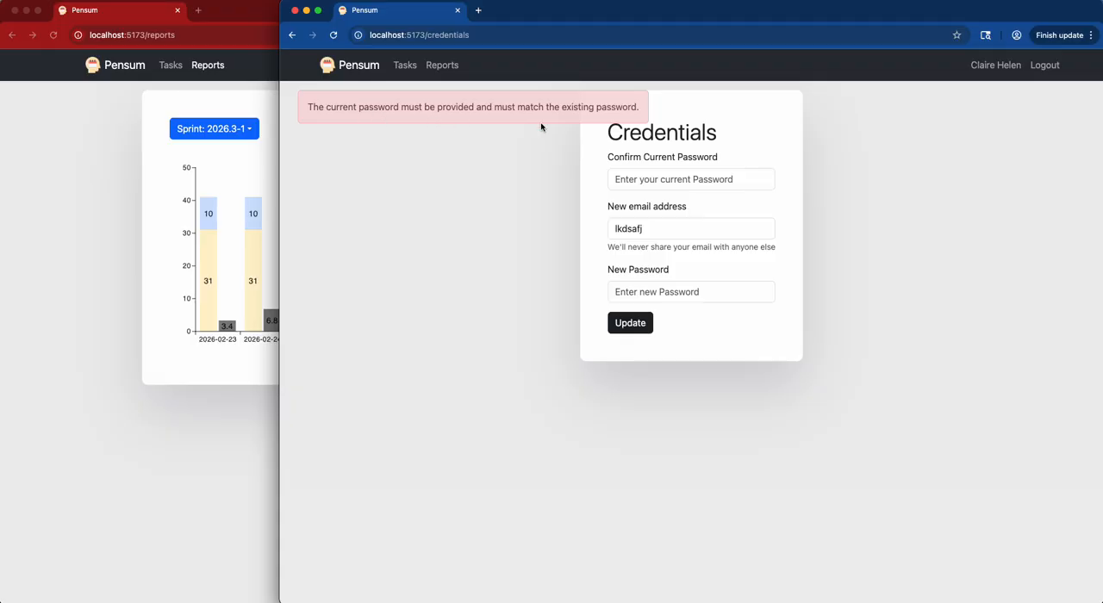
Paste the current password, replace the new email entry with the user's new email address, and update the credentials.
left_click(696, 180)
key("super+v")
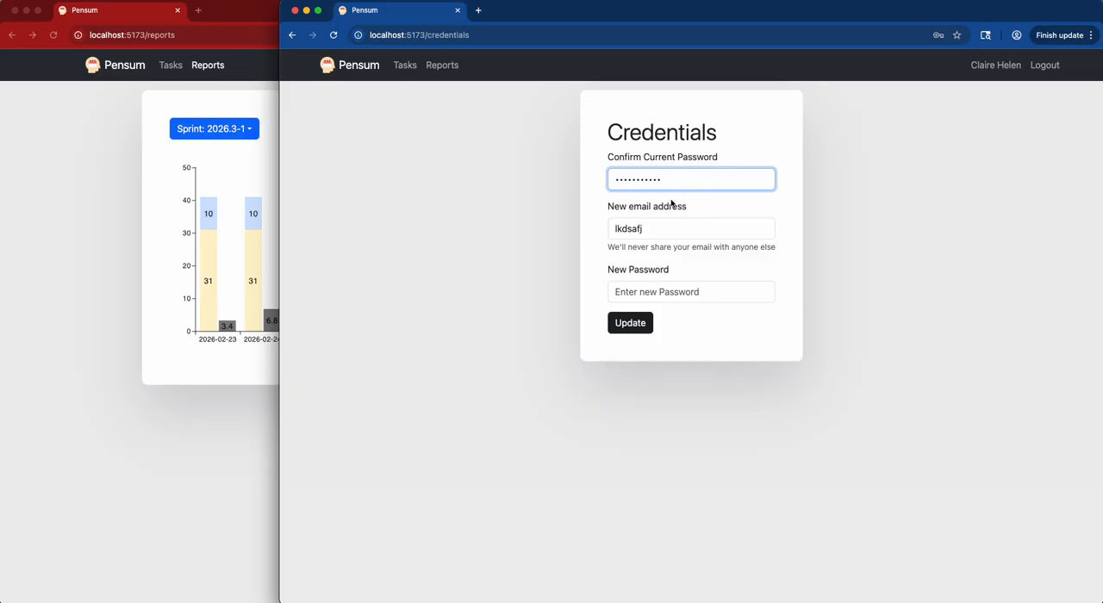
left_click(653, 229)
double_click(654, 228)
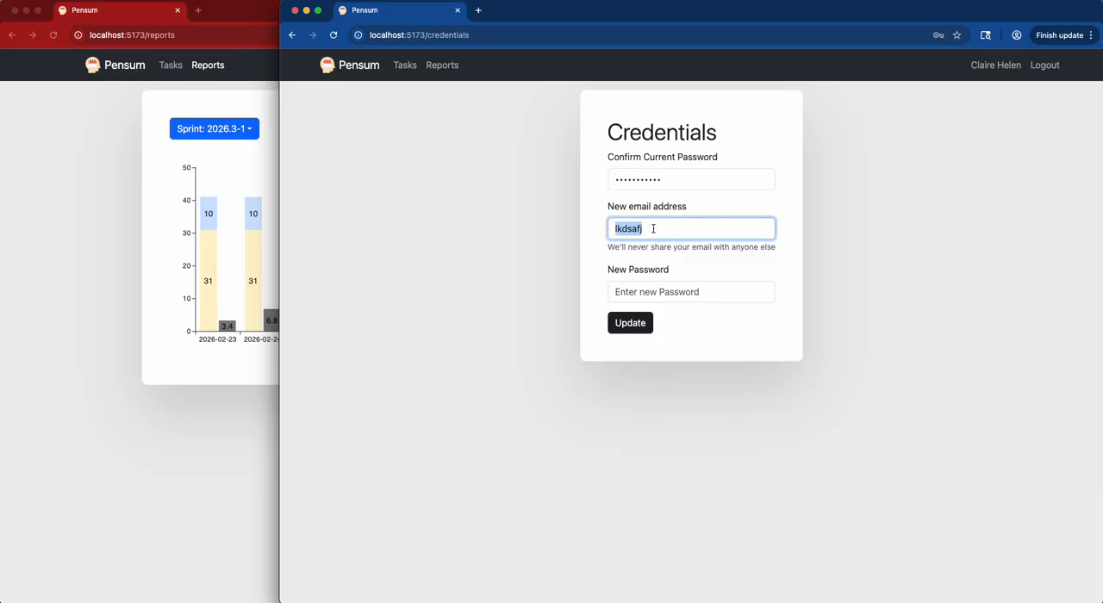
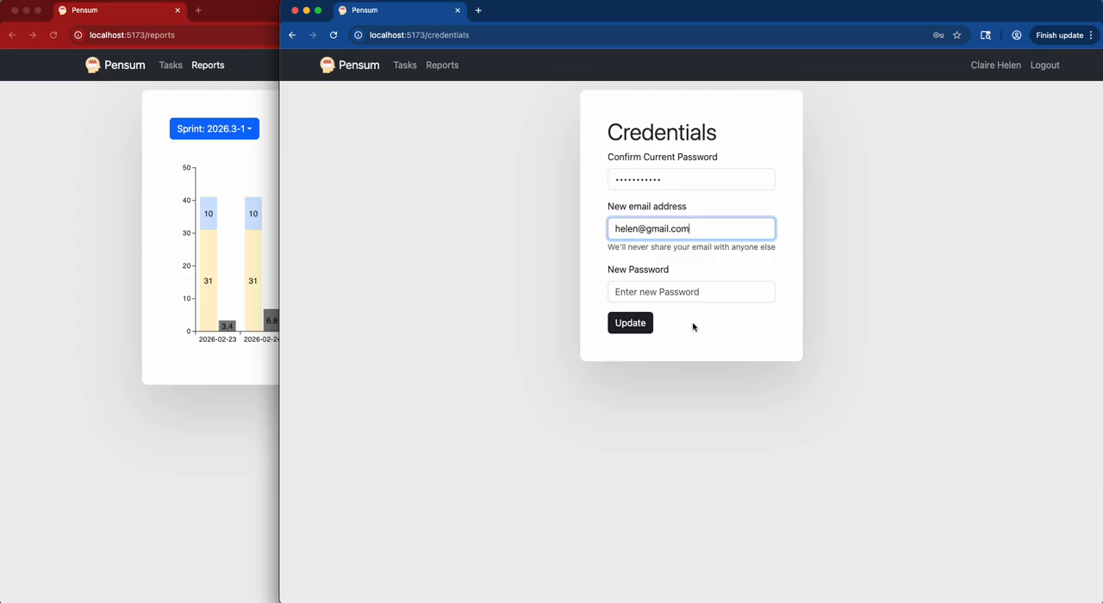
left_click(636, 327)
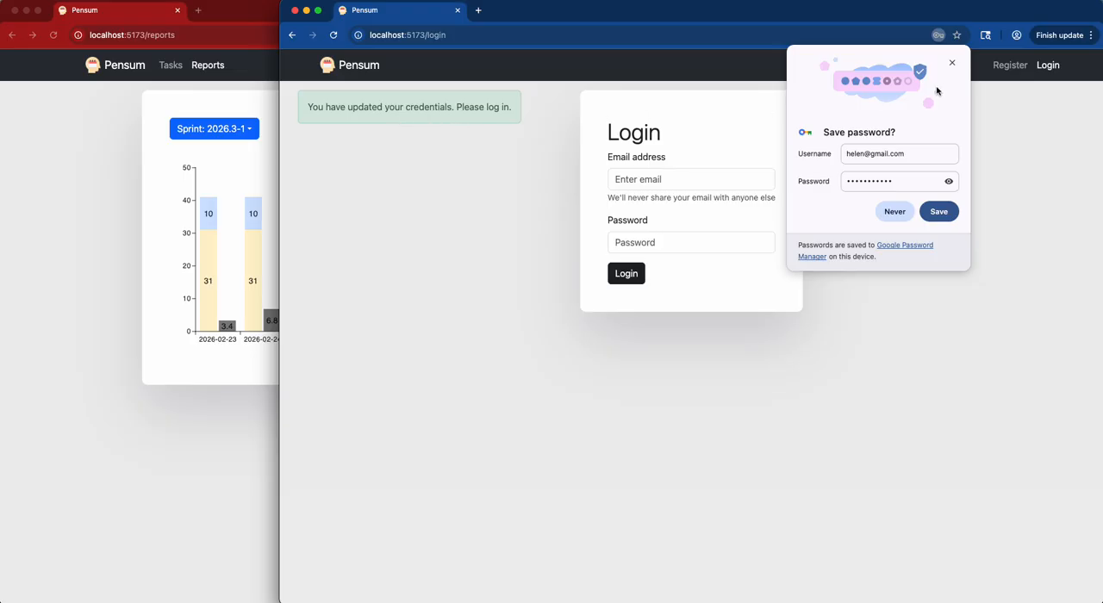
Log in with the new email address and the account password, dismissing the browser's offers to save the password.
left_click(952, 63)
left_click(727, 175)
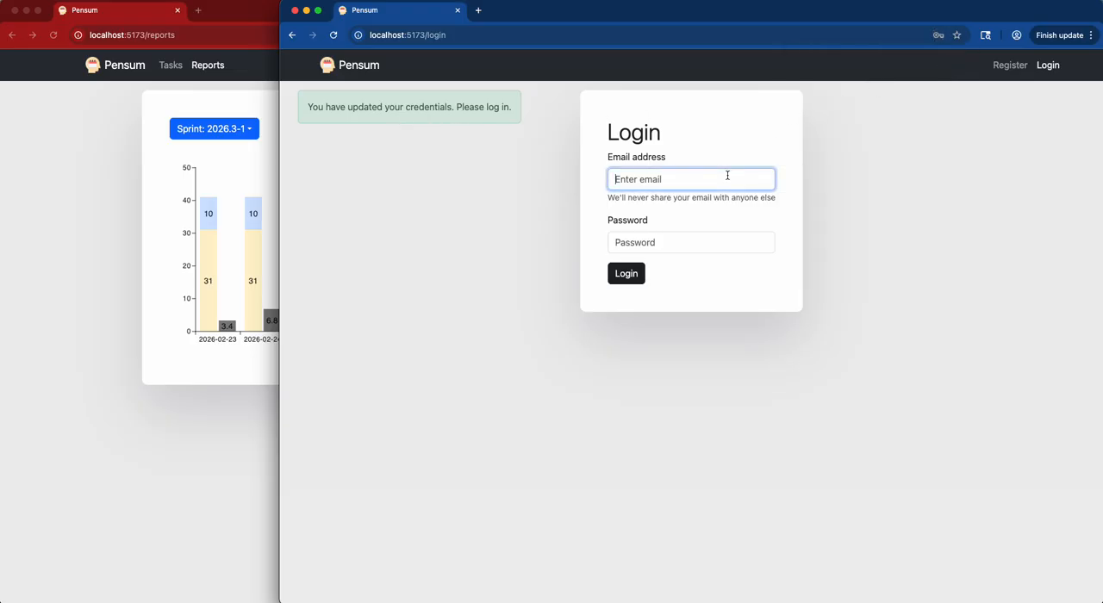
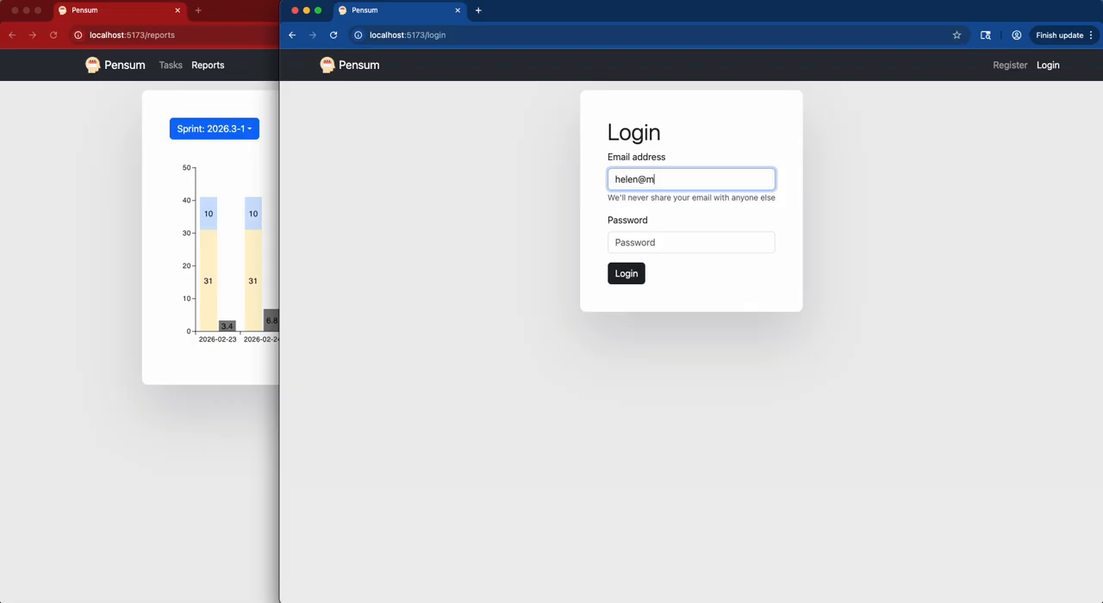
key("Tab")
type("•••••••••••")
left_click(631, 273)
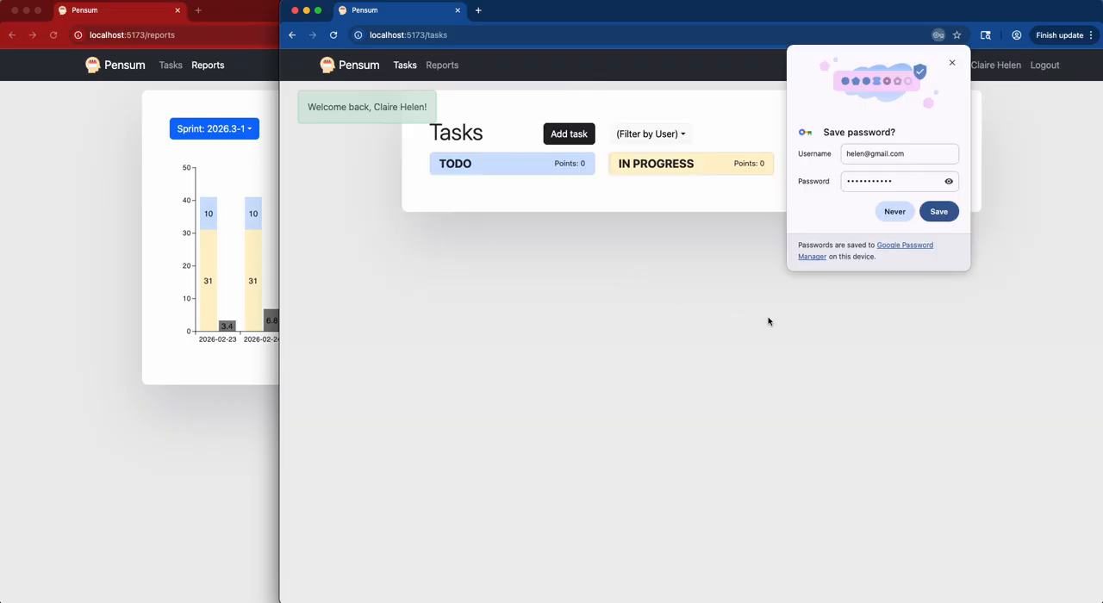
left_click(952, 63)
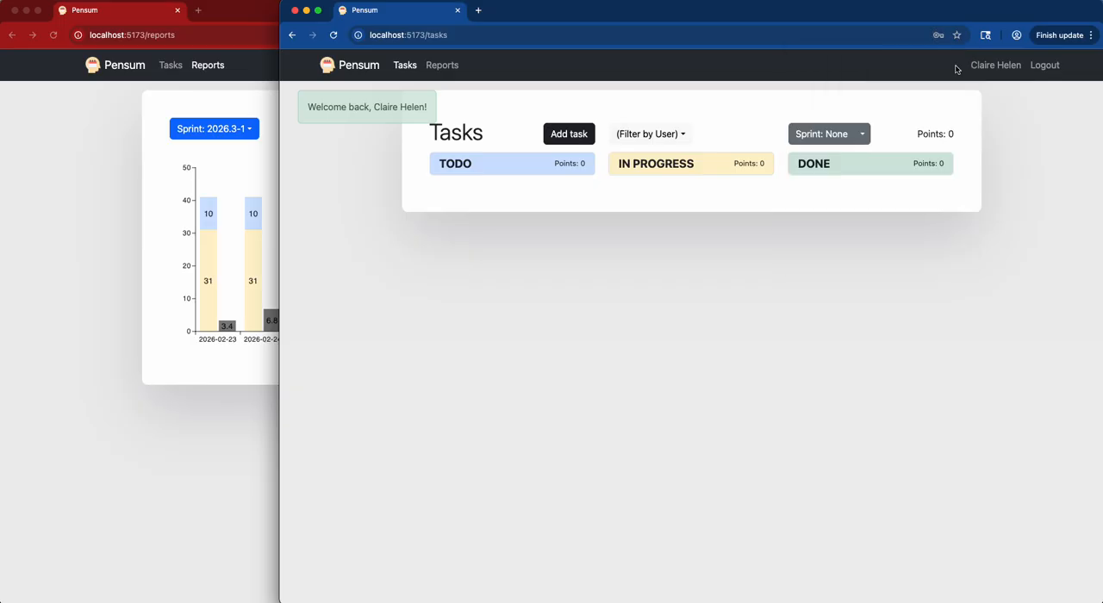